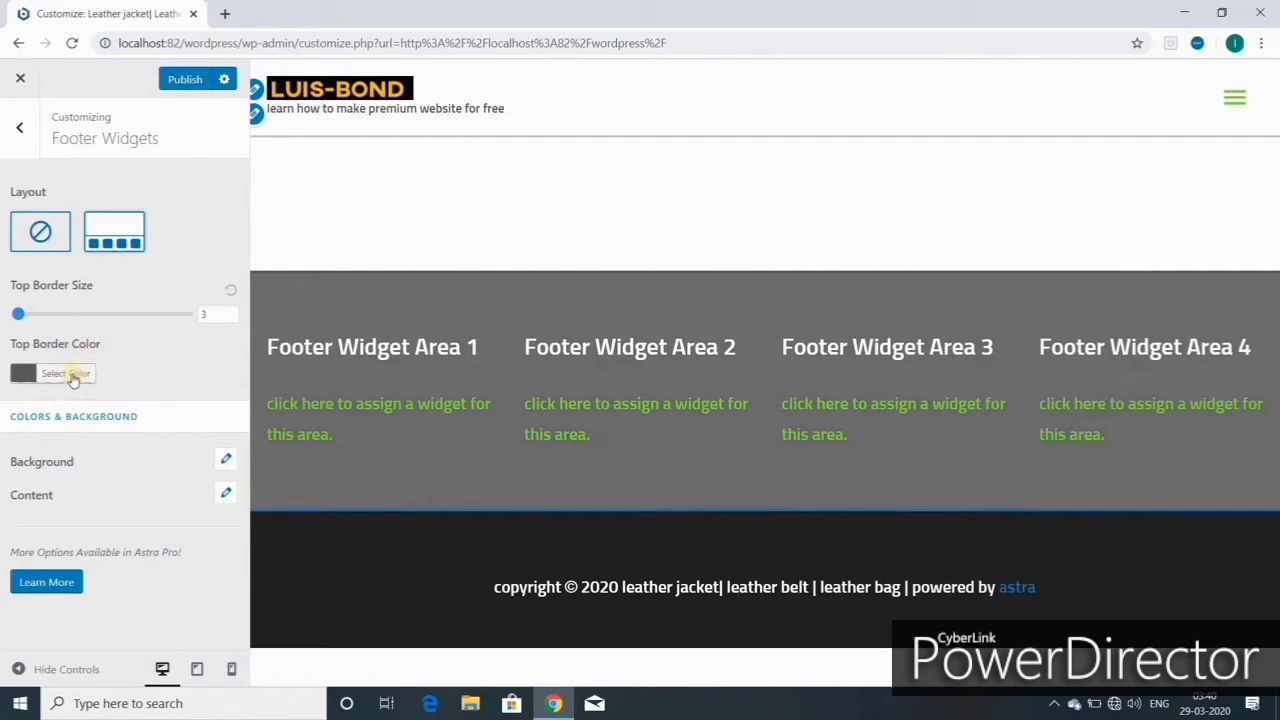
Step: Set the footer widgets' top border color to grey #7c7c7c and publish the change
left_click(72, 376)
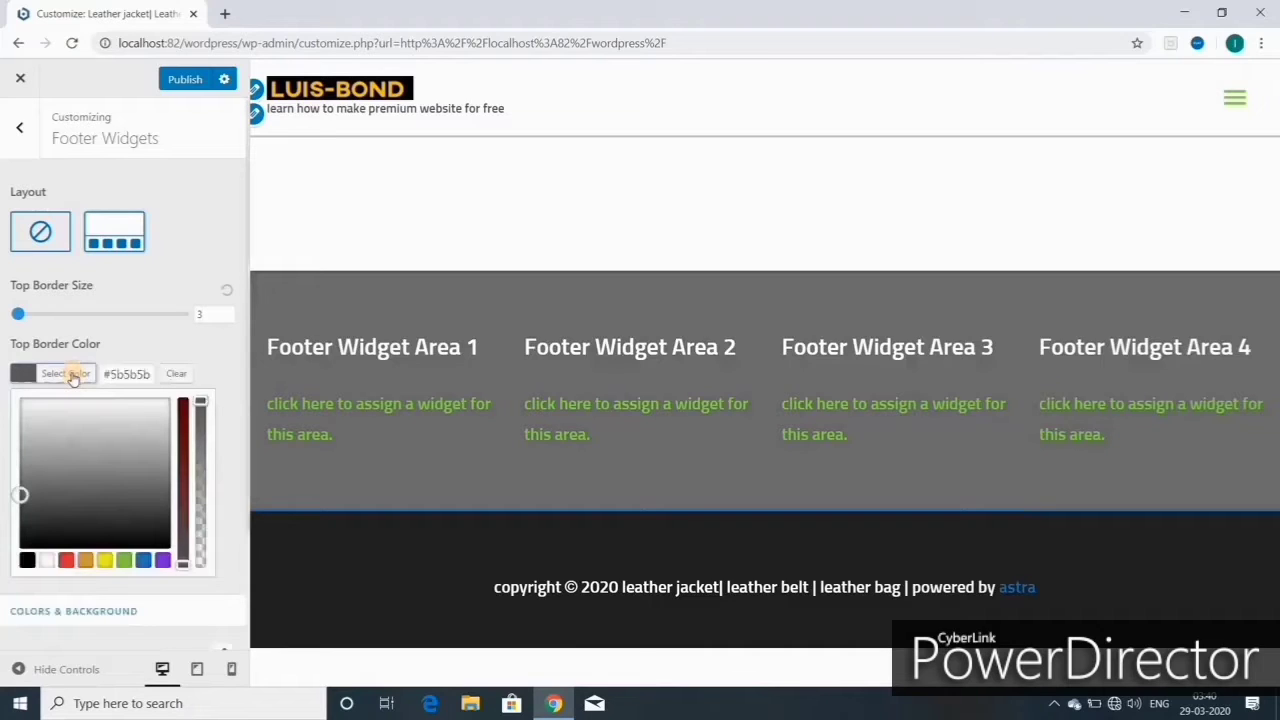
left_click(72, 376)
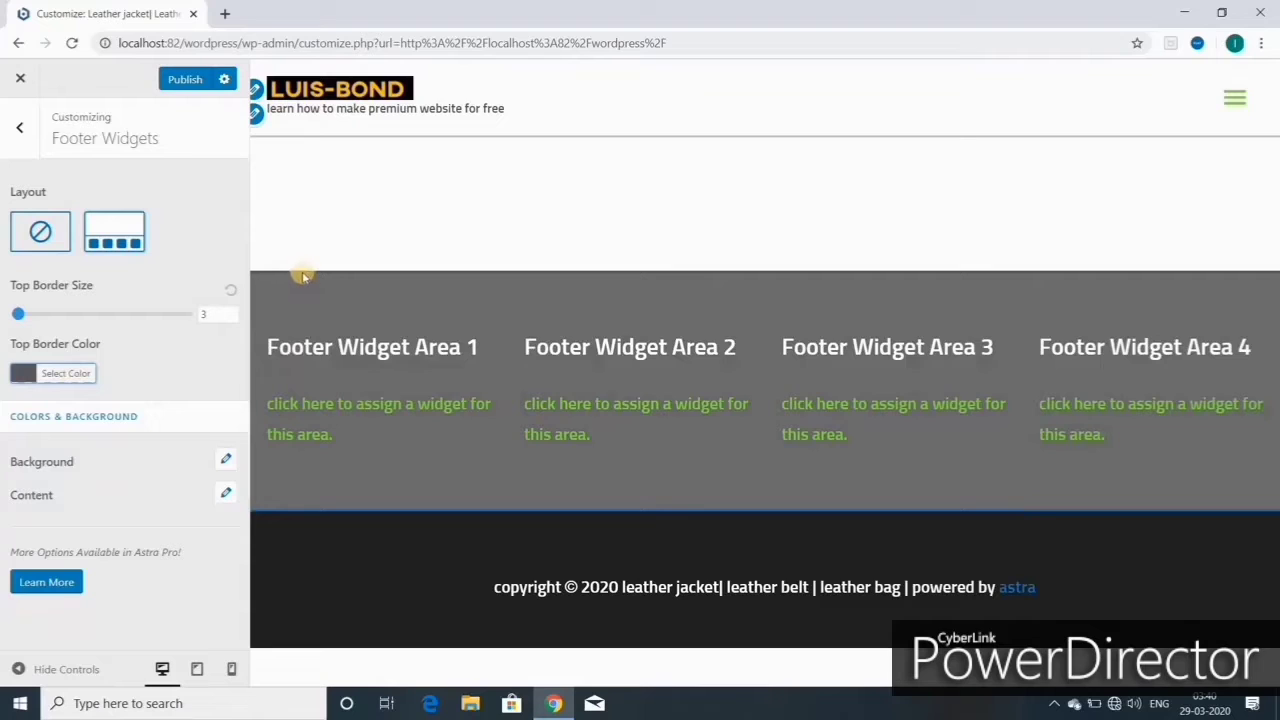
left_click(73, 382)
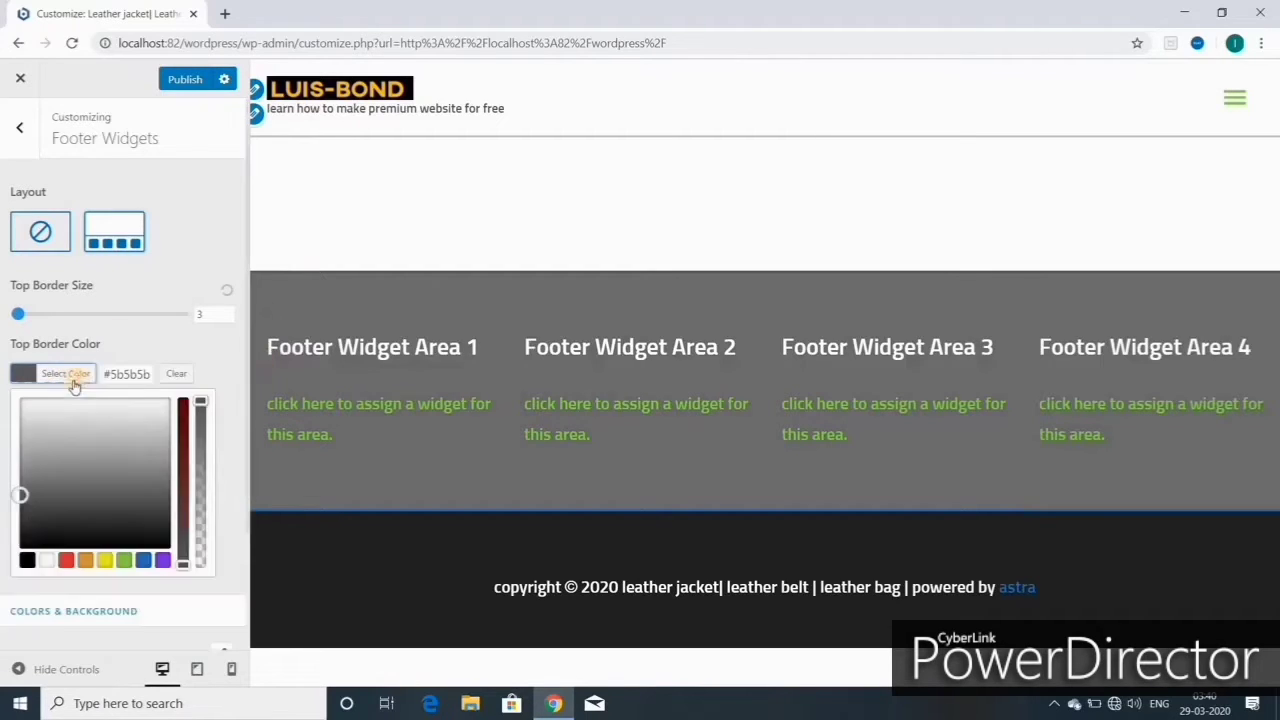
left_click(143, 560)
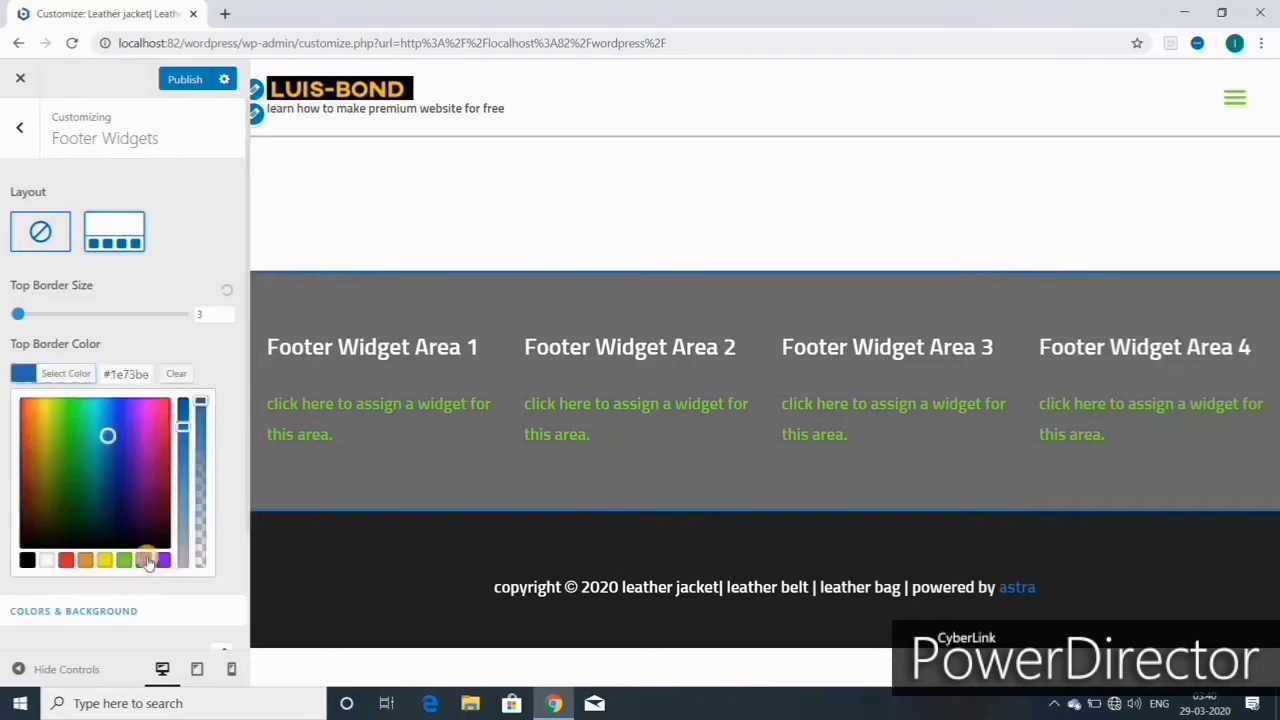
left_click(28, 561)
left_click(32, 478)
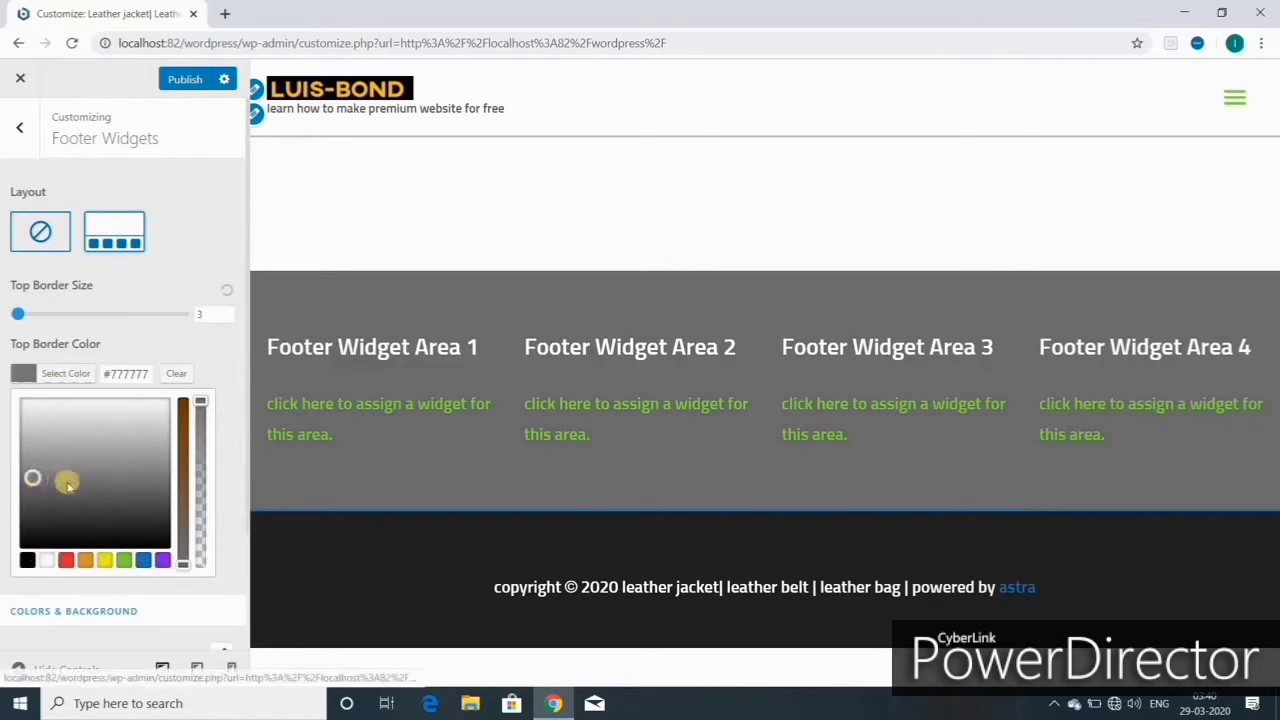
left_click_drag(44, 423, 56, 499)
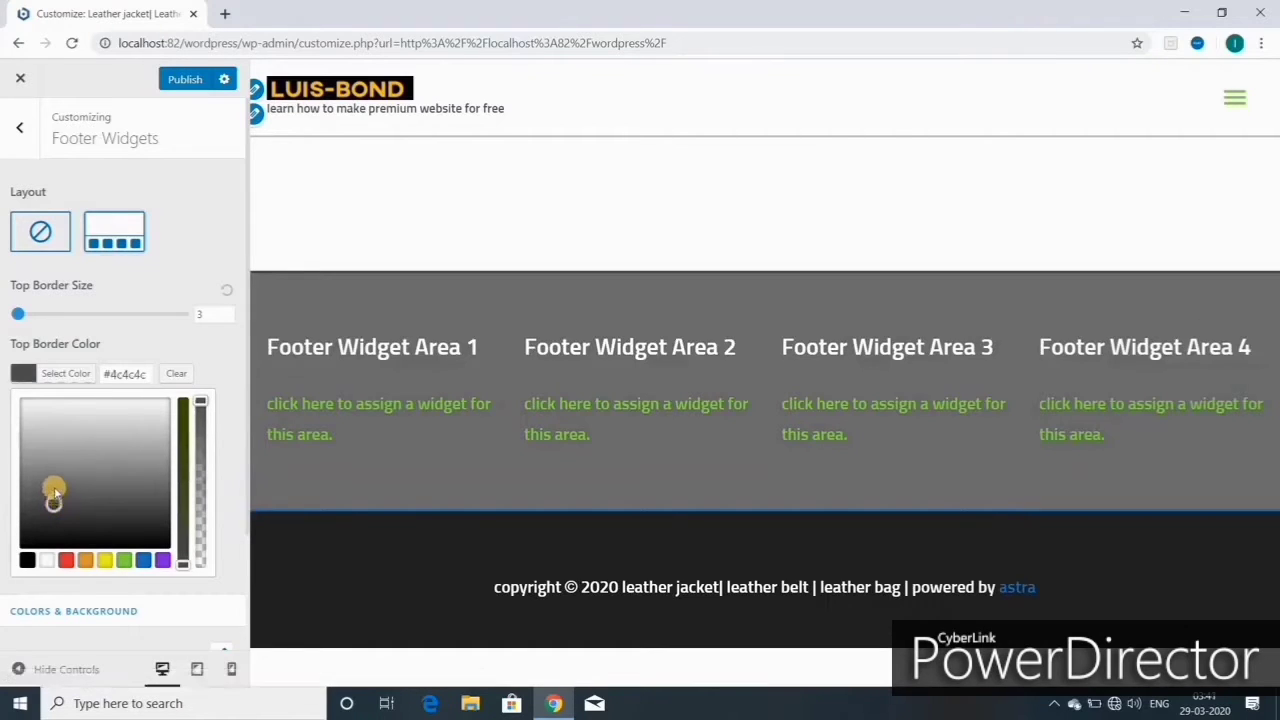
left_click(57, 484)
scroll(120, 526, "down", 2)
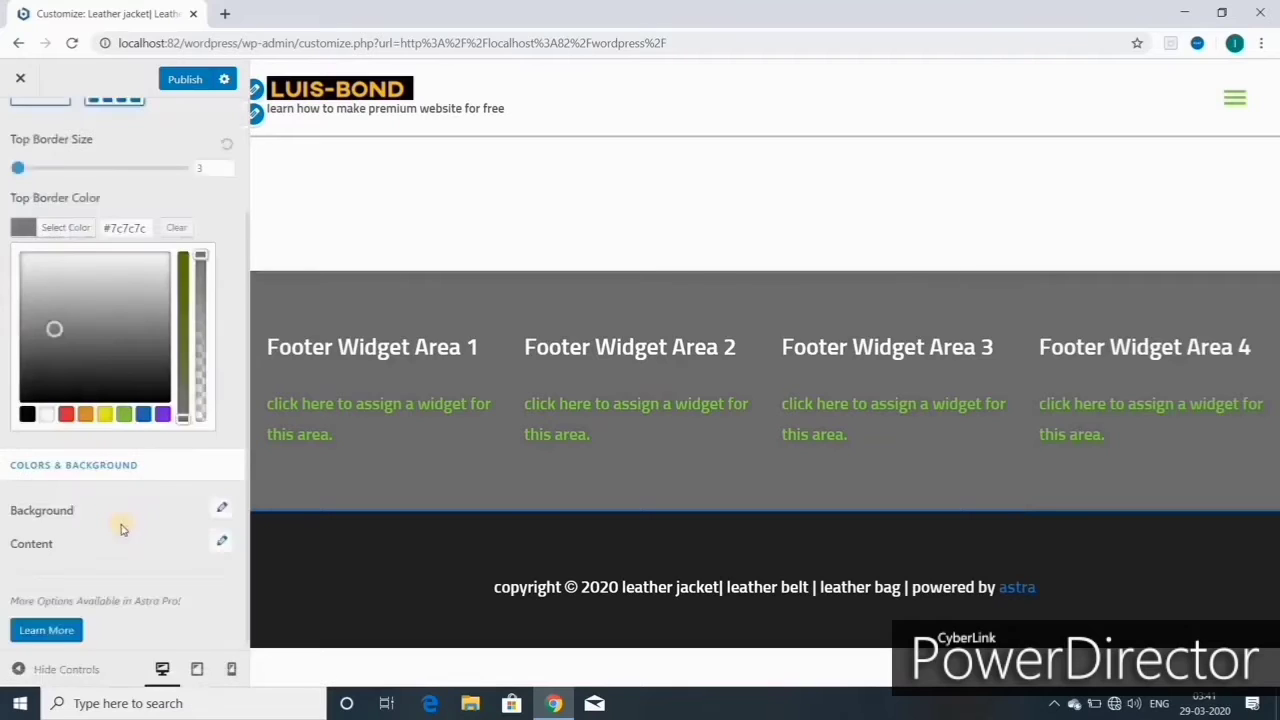
left_click(190, 80)
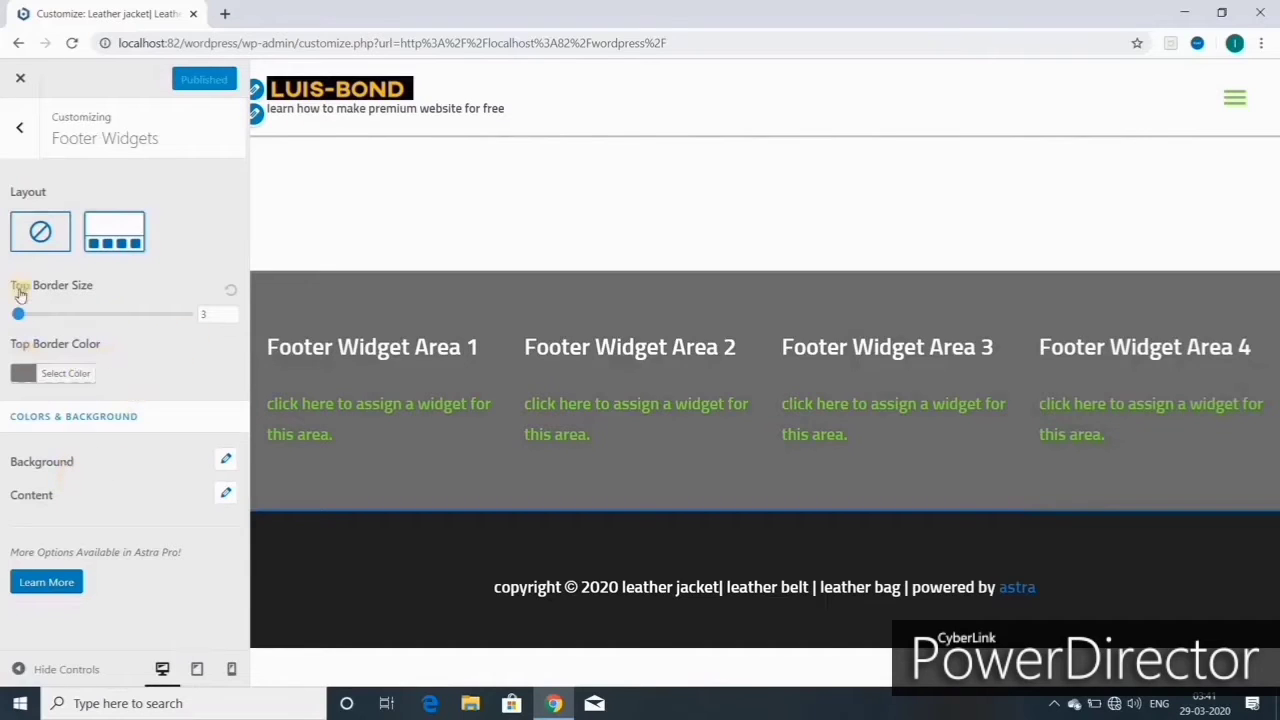
Step: Try a top border size of 18 for the footer widgets and reset it to its default
left_click(231, 313)
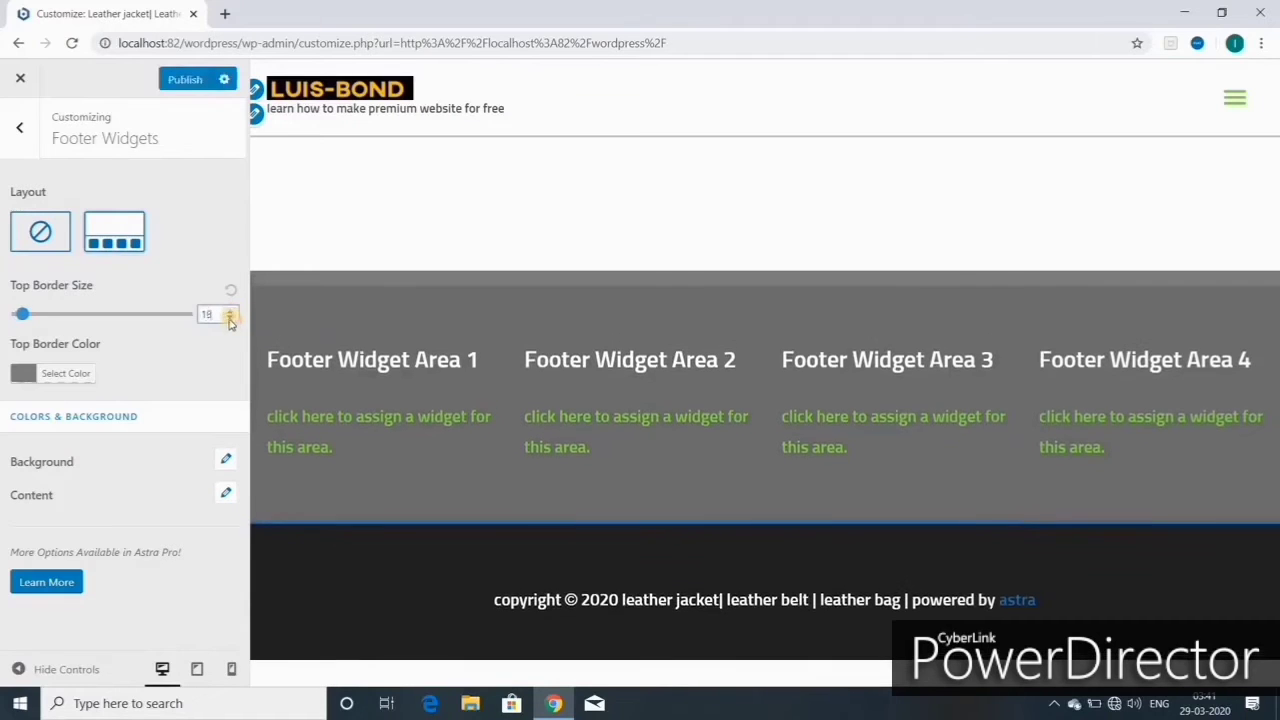
left_click(231, 288)
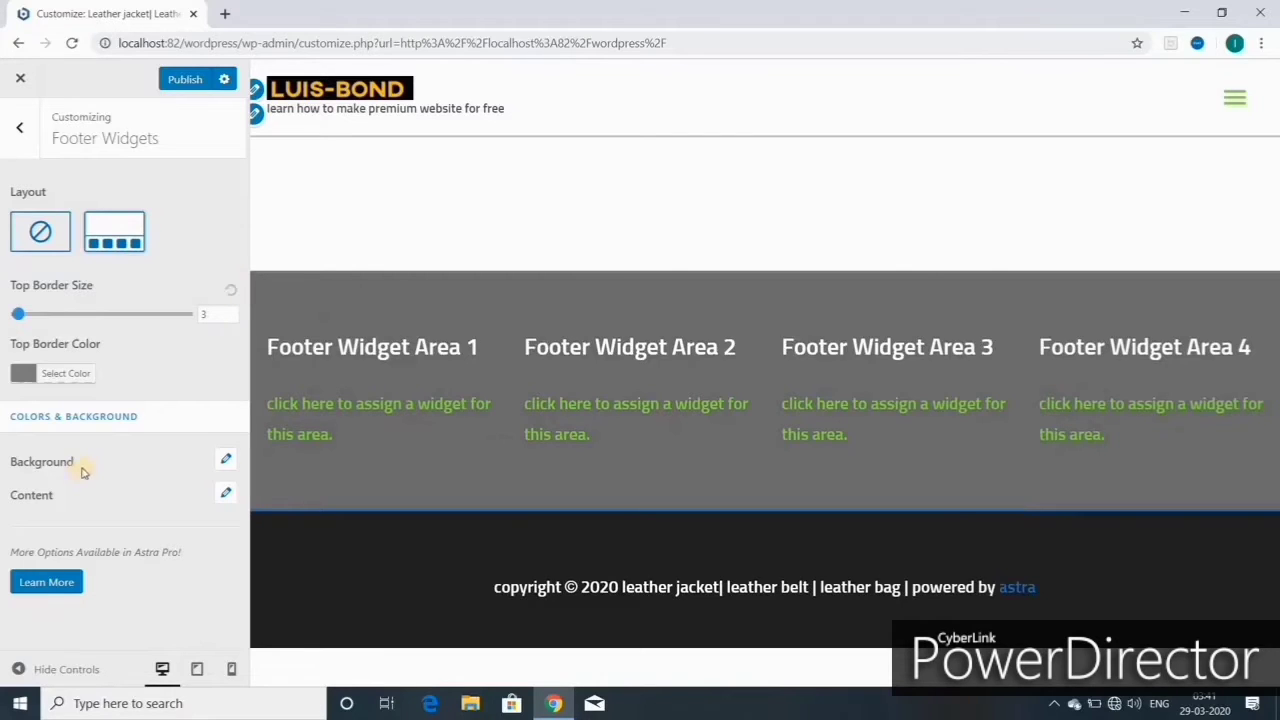
Step: Set the footer widgets' background color to the preset blue #1e73be
left_click(227, 463)
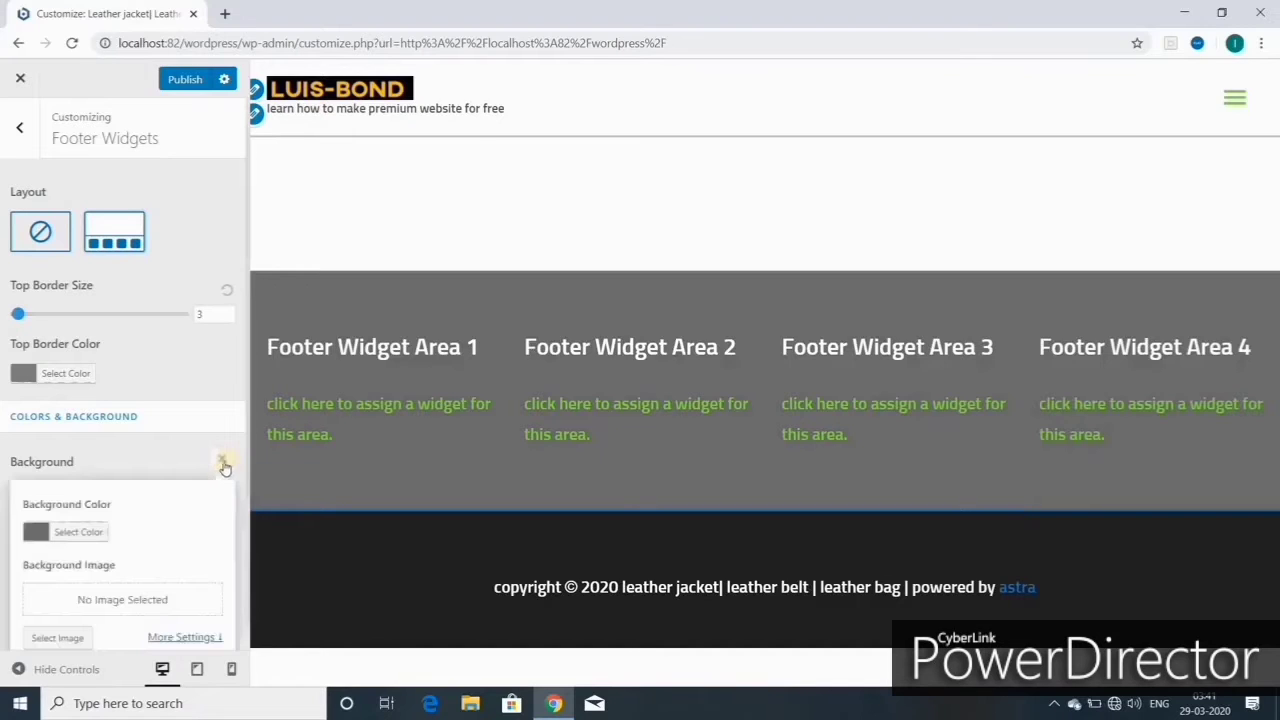
left_click(78, 533)
scroll(155, 567, "down", 3)
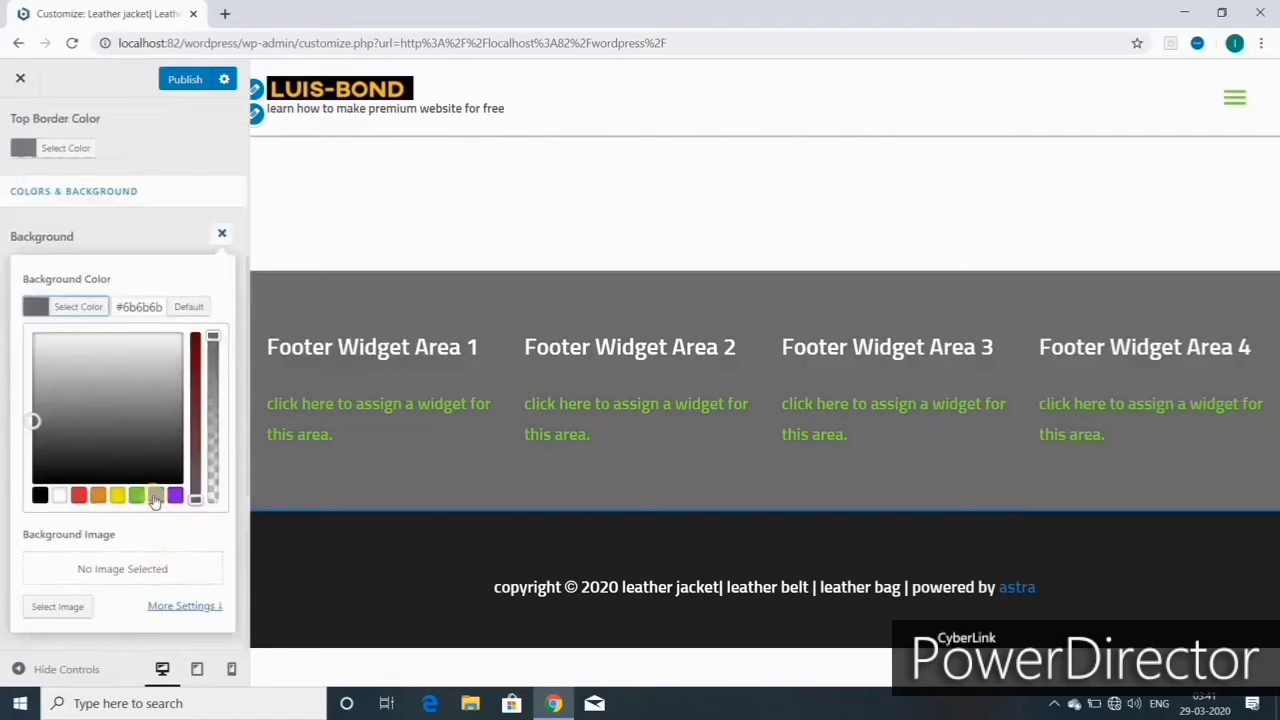
left_click(156, 496)
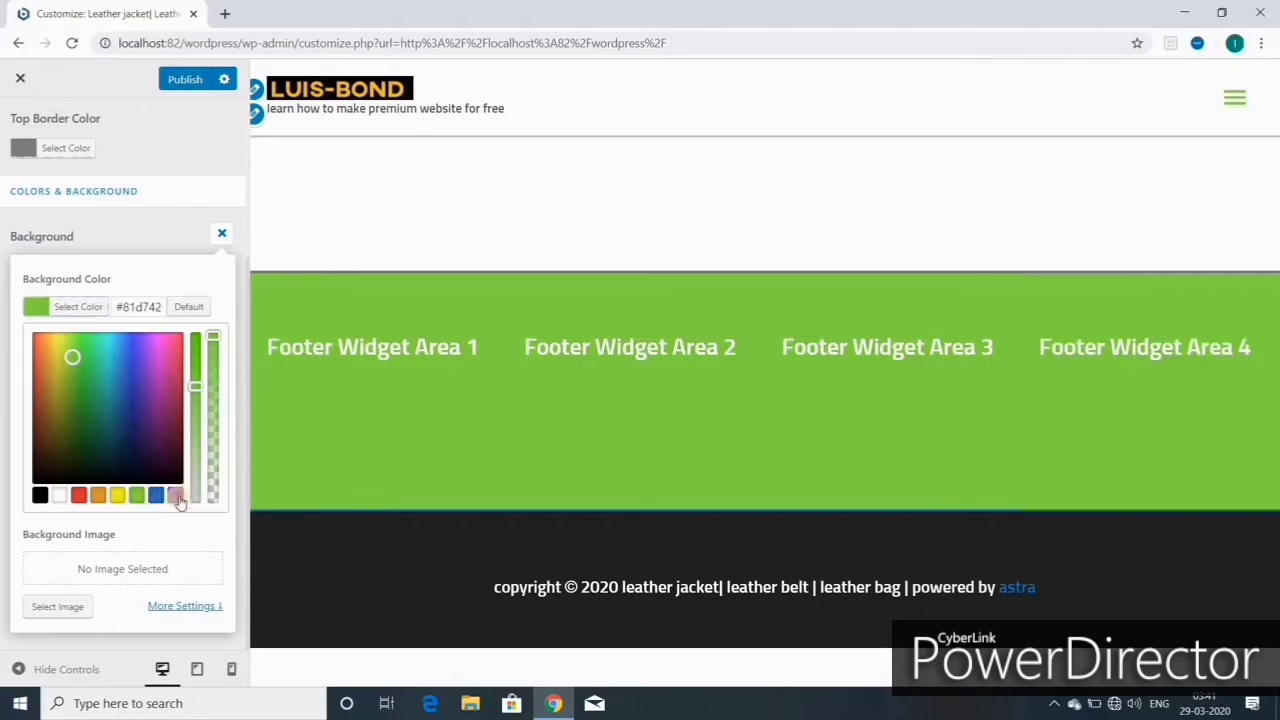
left_click(176, 496)
left_click(118, 497)
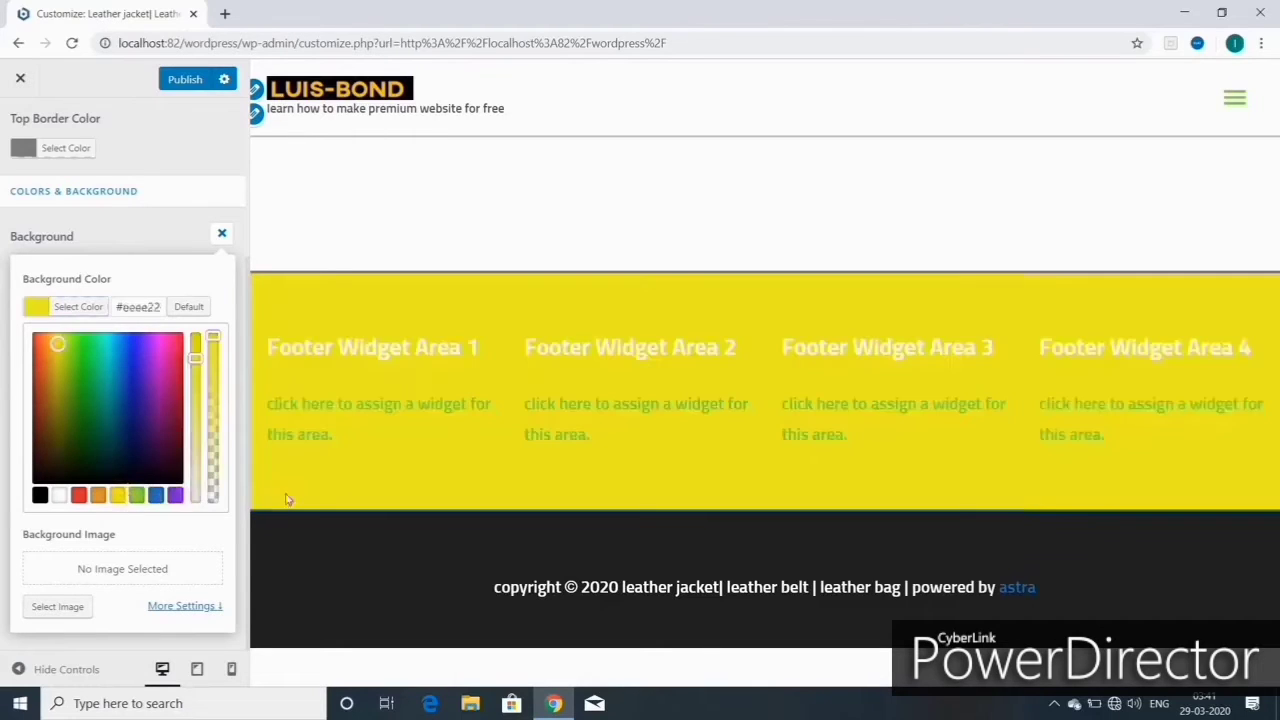
left_click(155, 497)
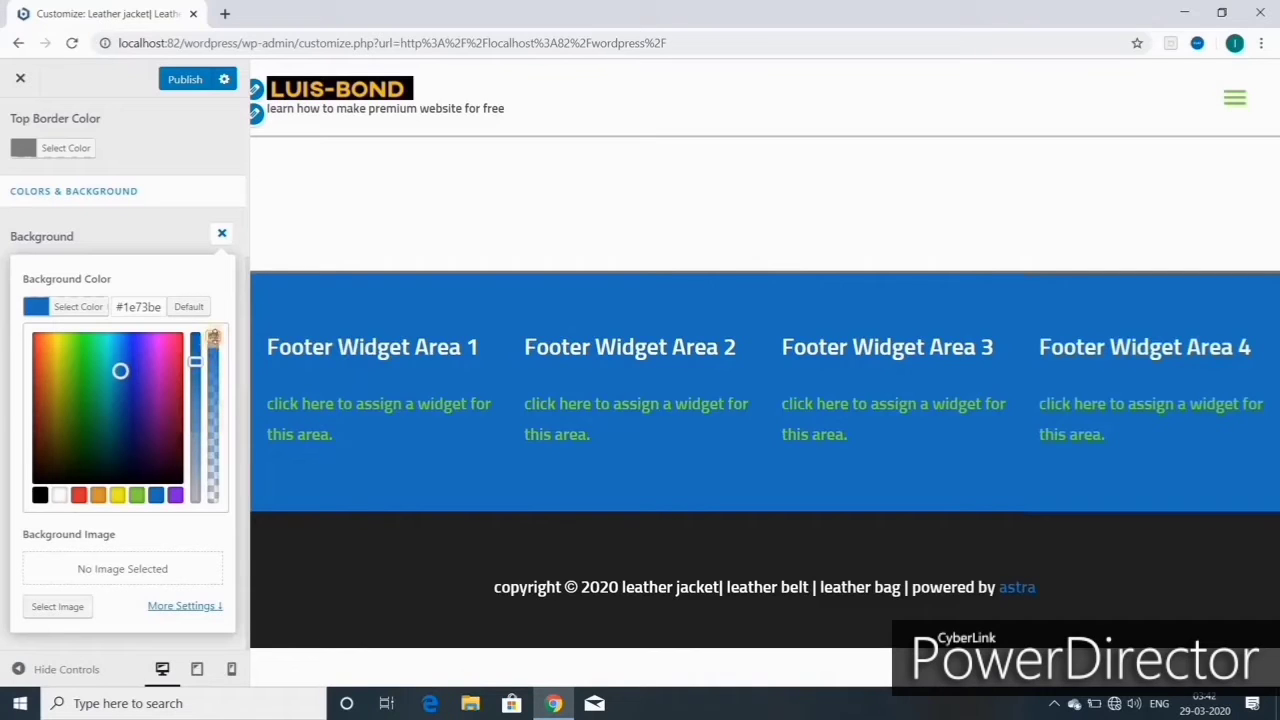
Step: Slightly reduce the opacity and saturation of the blue footer widget background and publish the change
left_click_drag(213, 338, 213, 344)
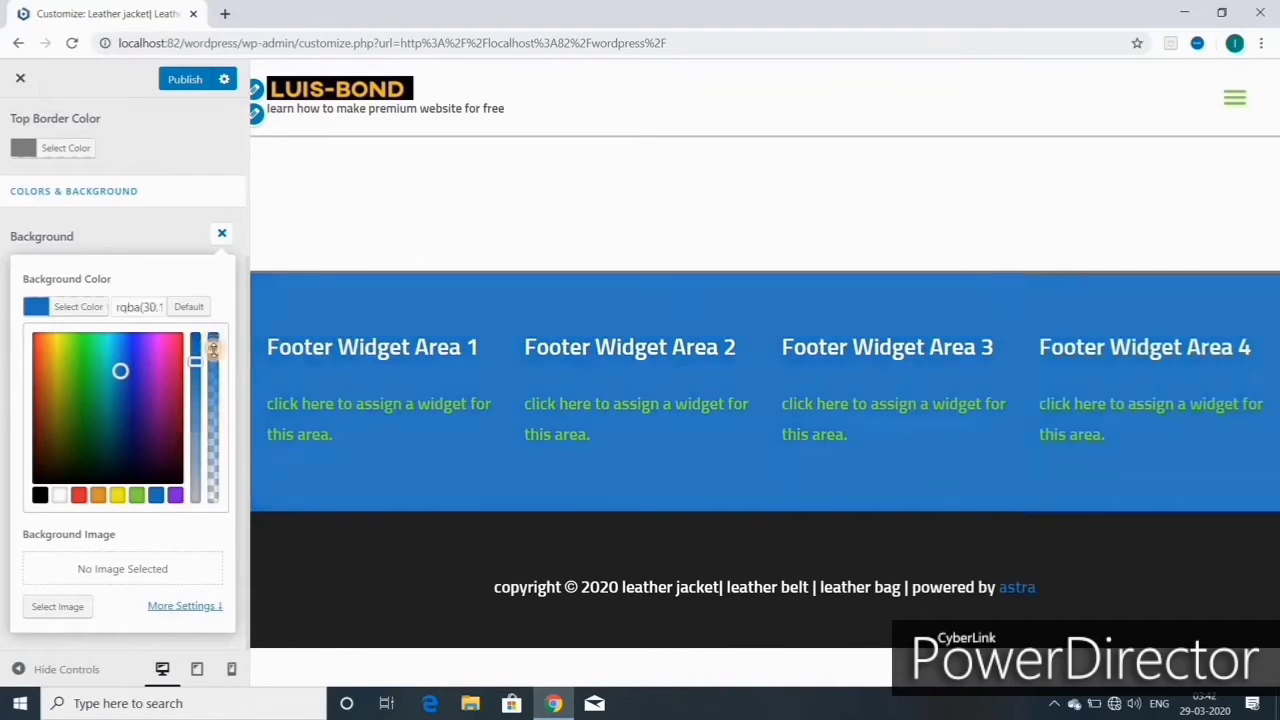
left_click_drag(198, 362, 200, 372)
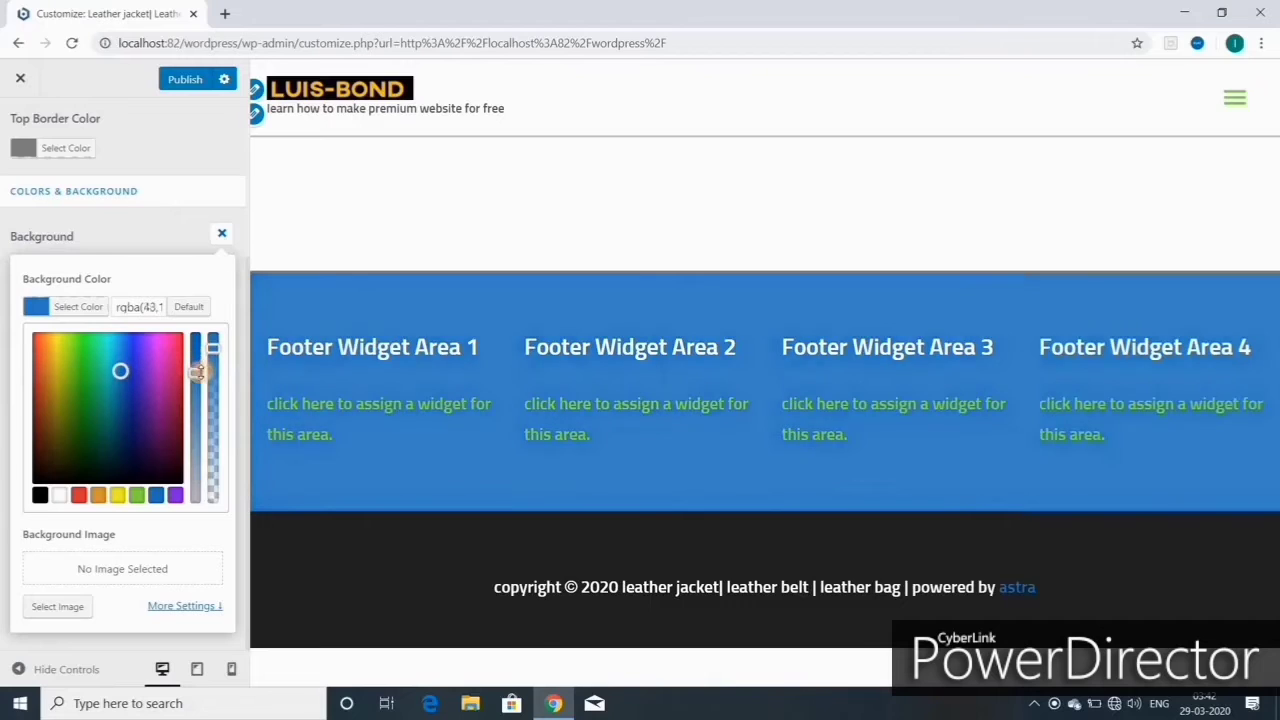
left_click(186, 80)
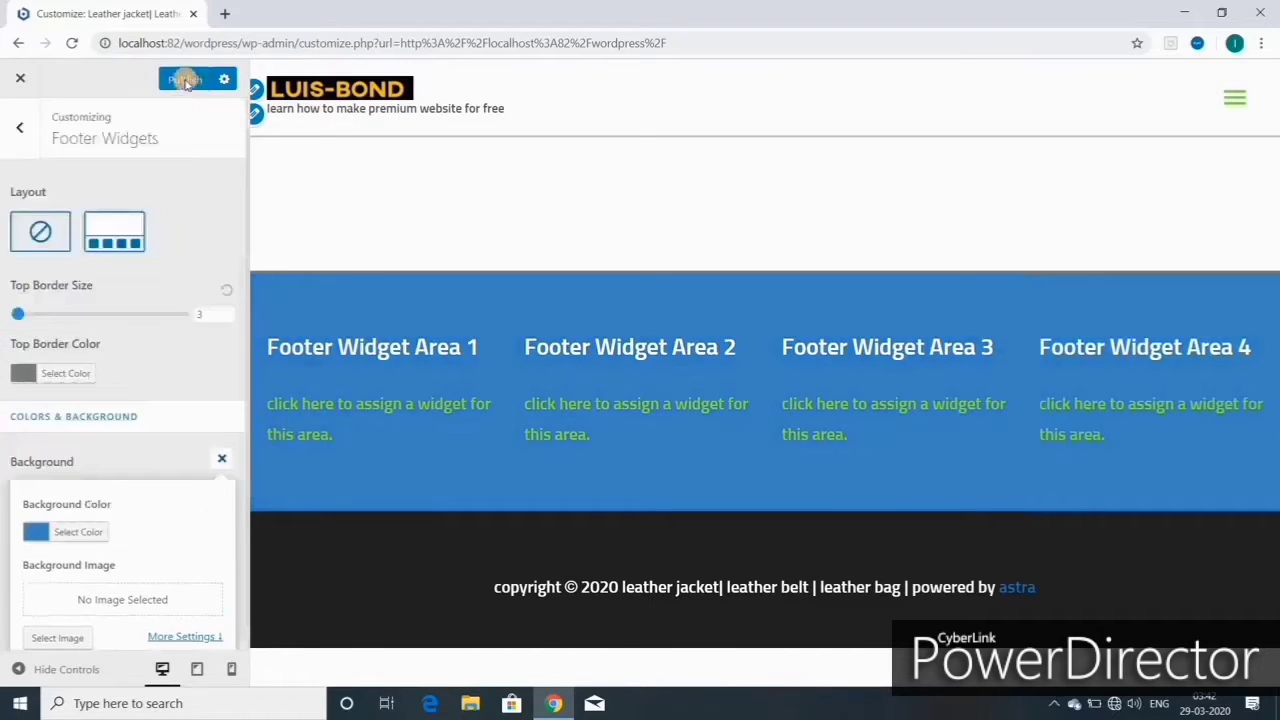
Step: Try the "luggage bags" picture from the media library as the footer widgets' background image
scroll(80, 375, "down", 1)
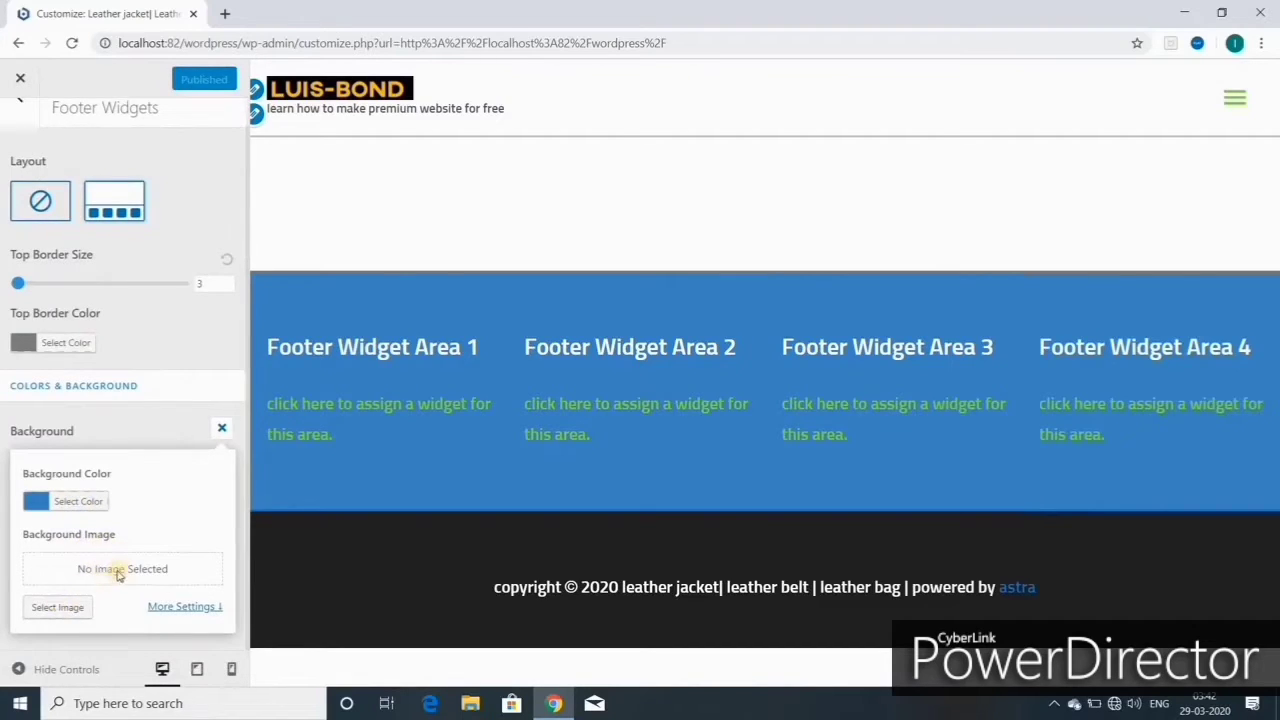
left_click(53, 607)
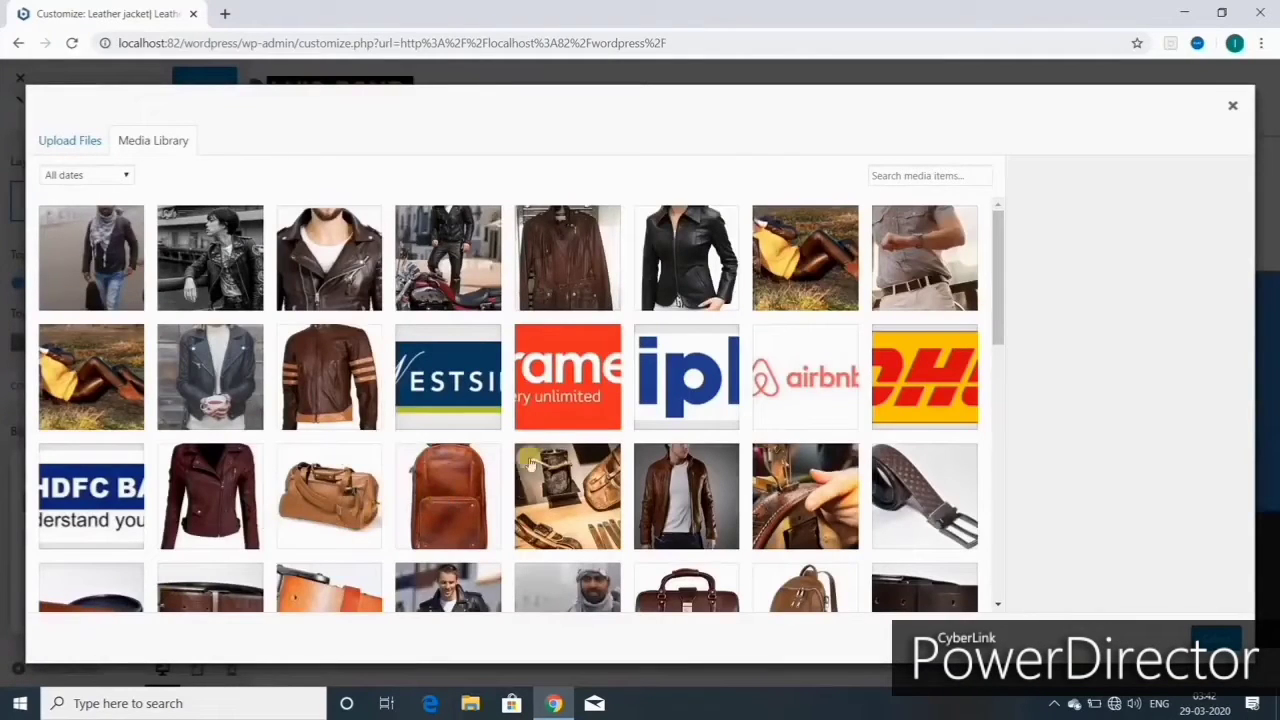
left_click(318, 502)
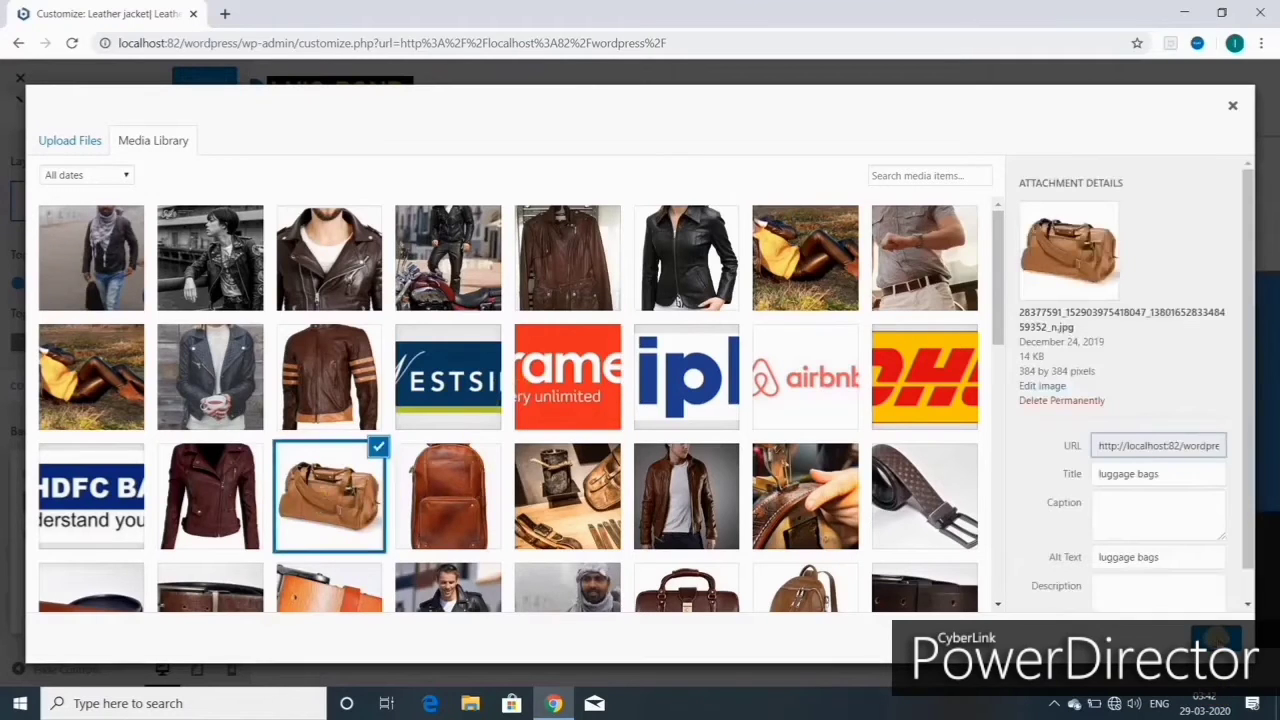
left_click(1216, 638)
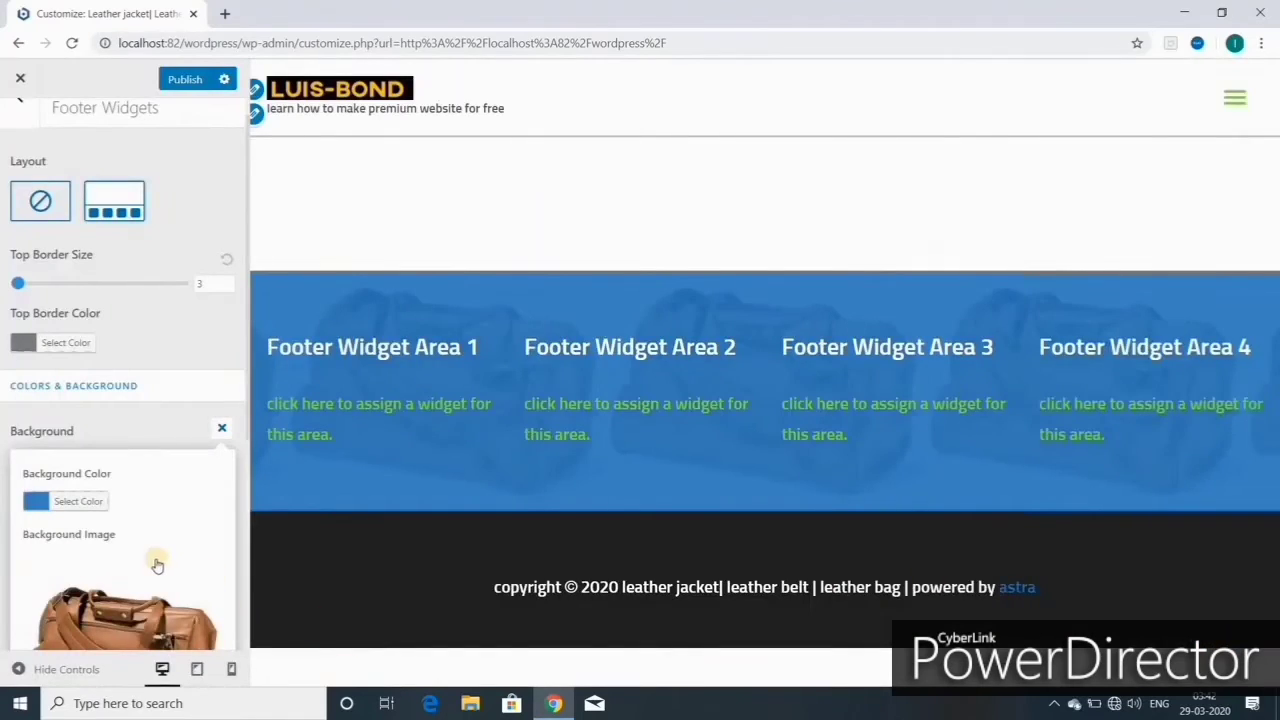
Step: Remove the bag image from the footer widget background and close the background settings
scroll(155, 563, "down", 3)
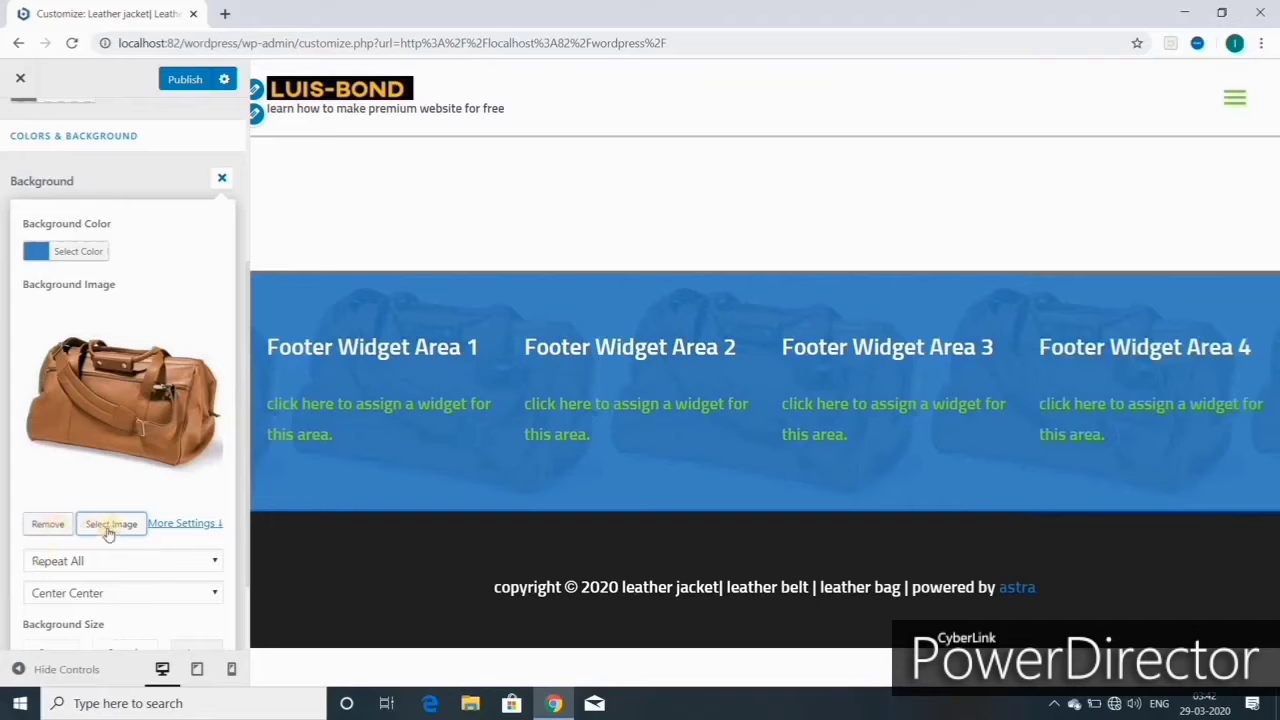
left_click(55, 528)
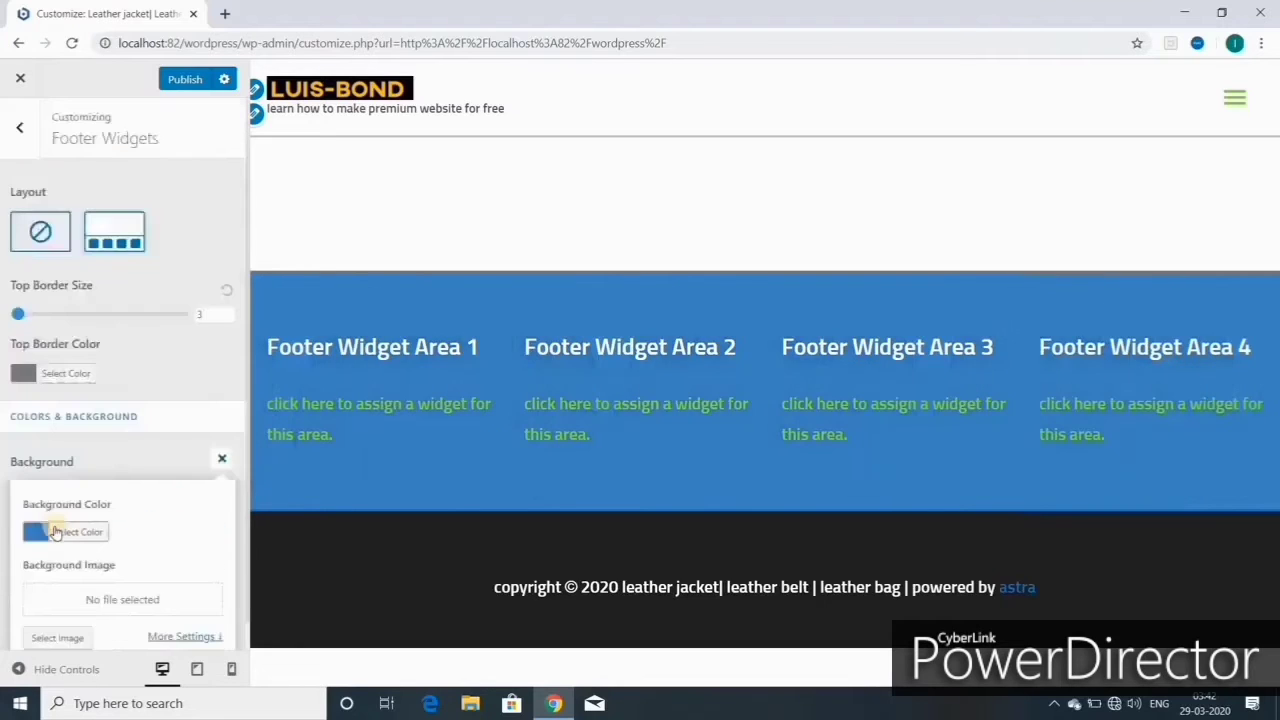
scroll(110, 590, "down", 1)
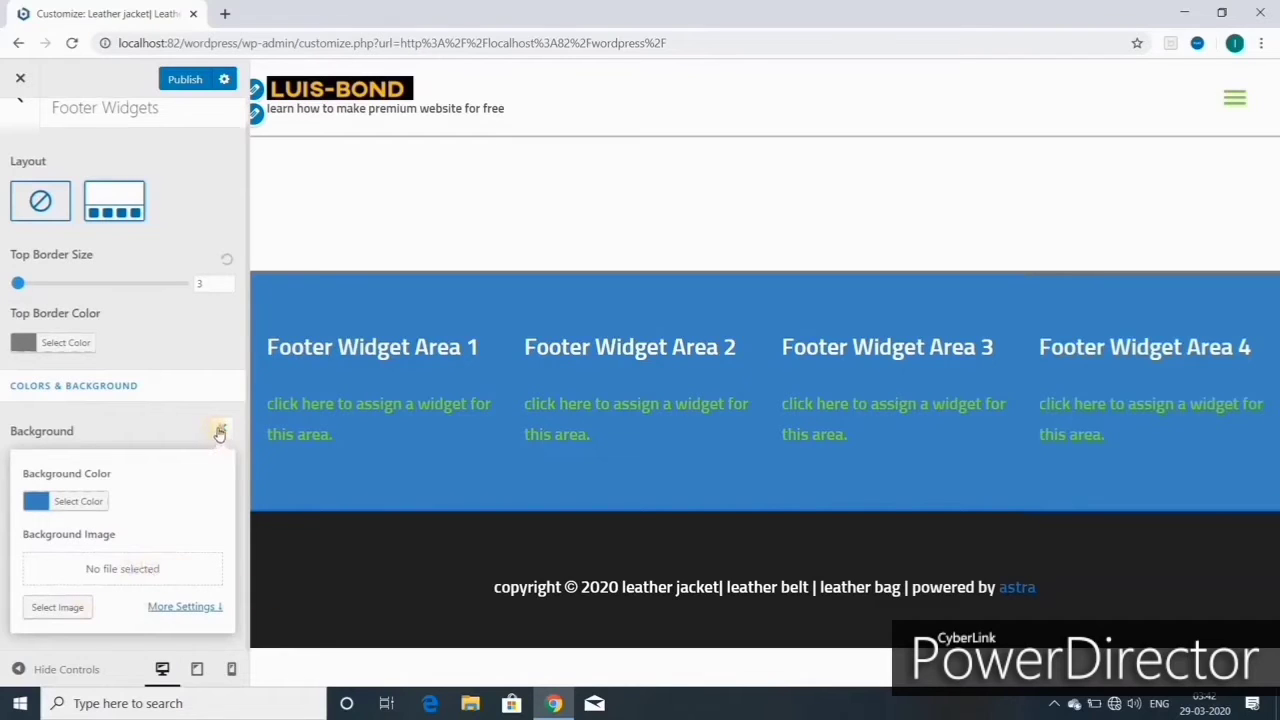
left_click(217, 431)
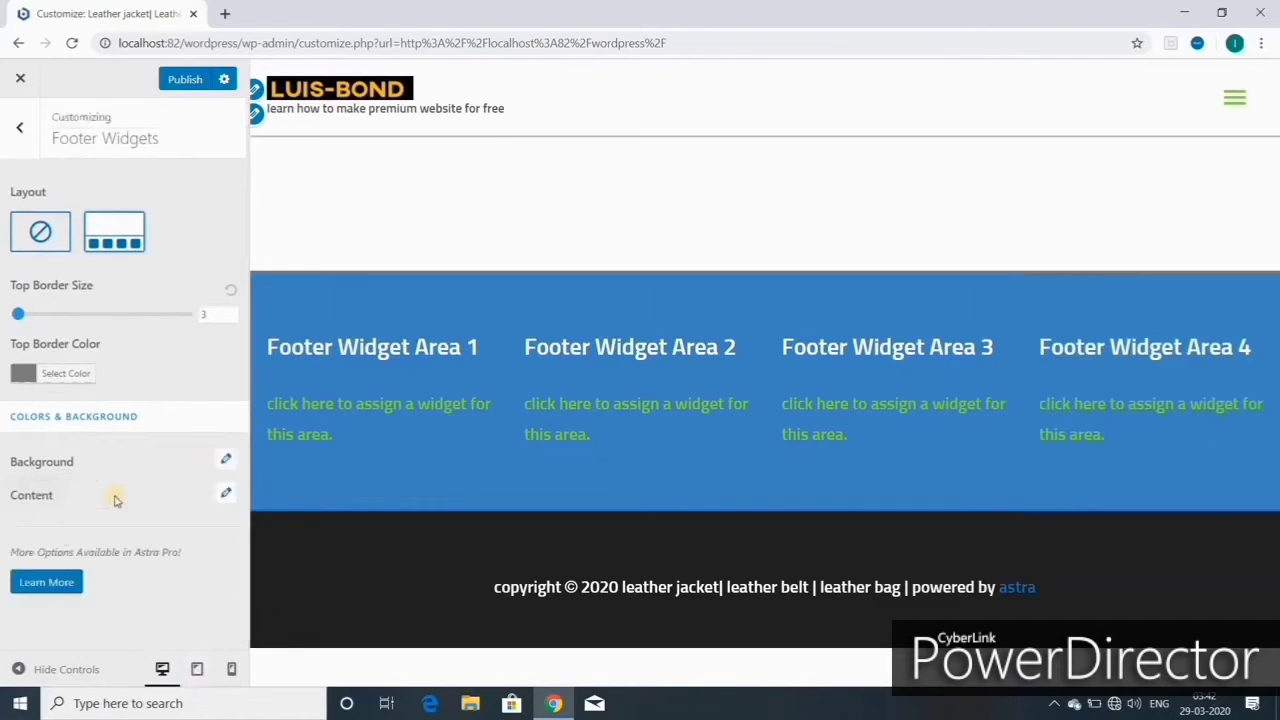
Step: In the footer widget content colors, try blue #1e73be for the titles and set the title color back to white #ffffff
left_click(223, 489)
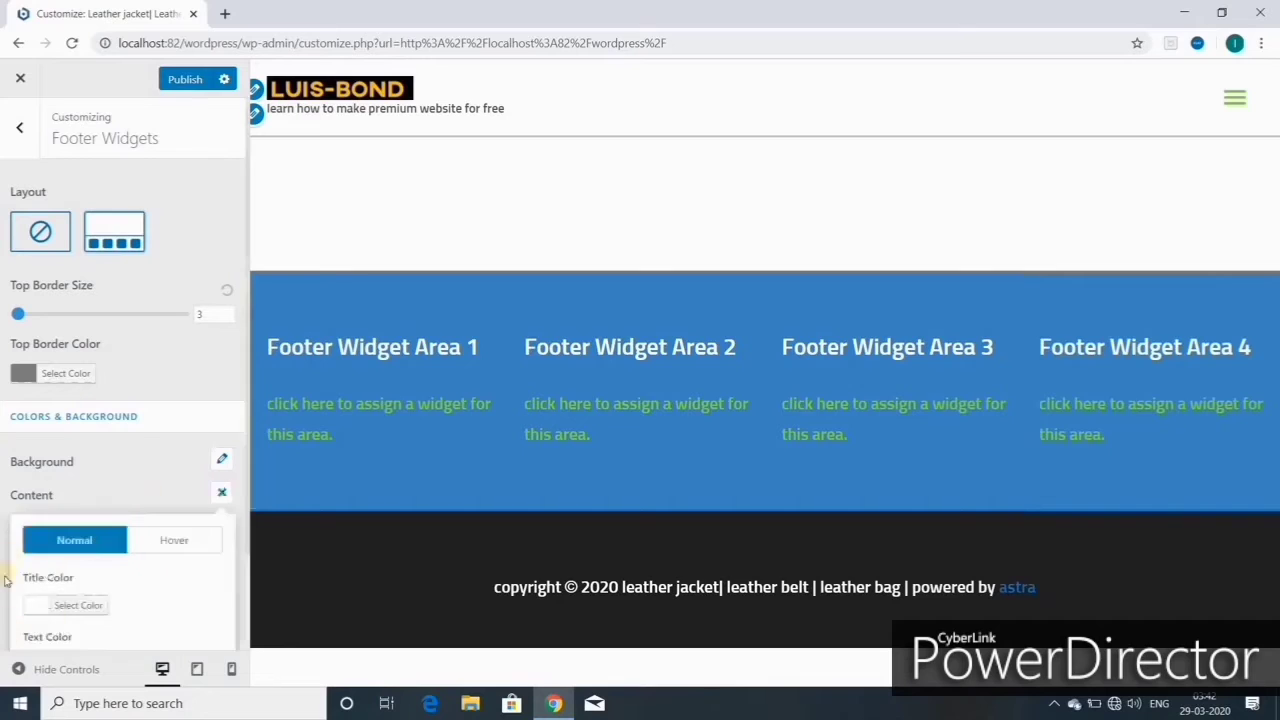
scroll(91, 560, "down", 2)
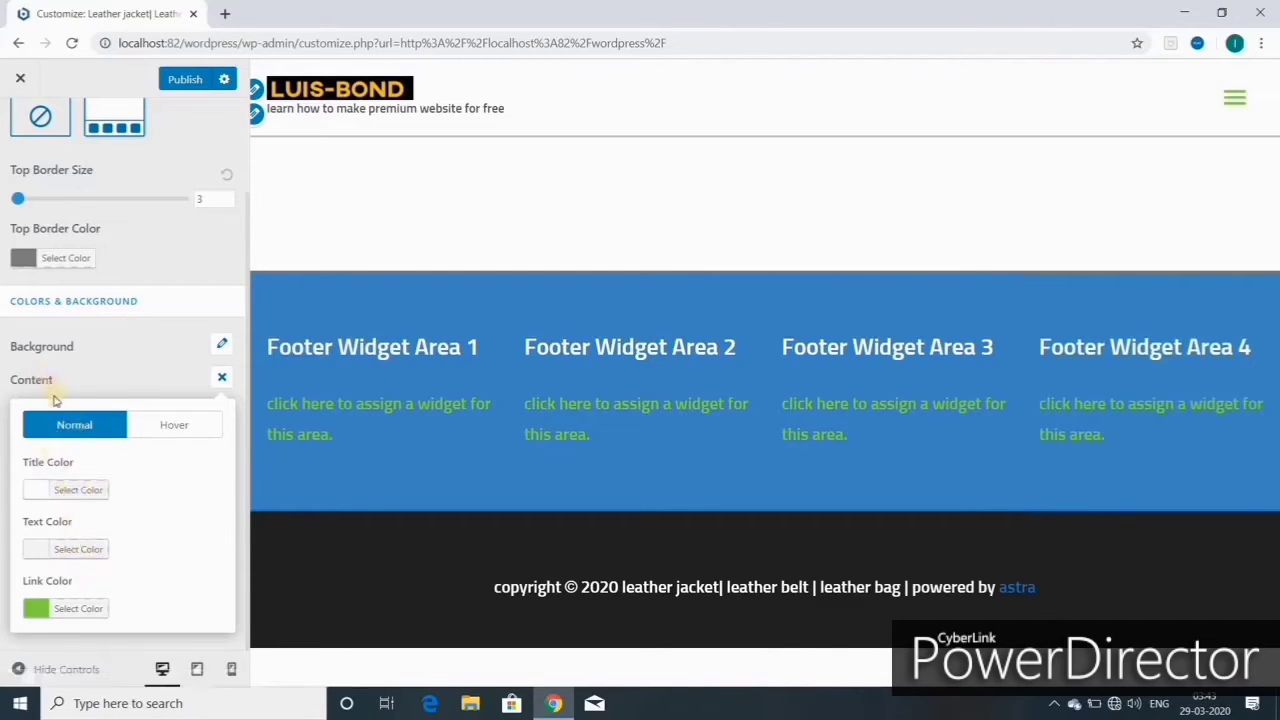
left_click(80, 491)
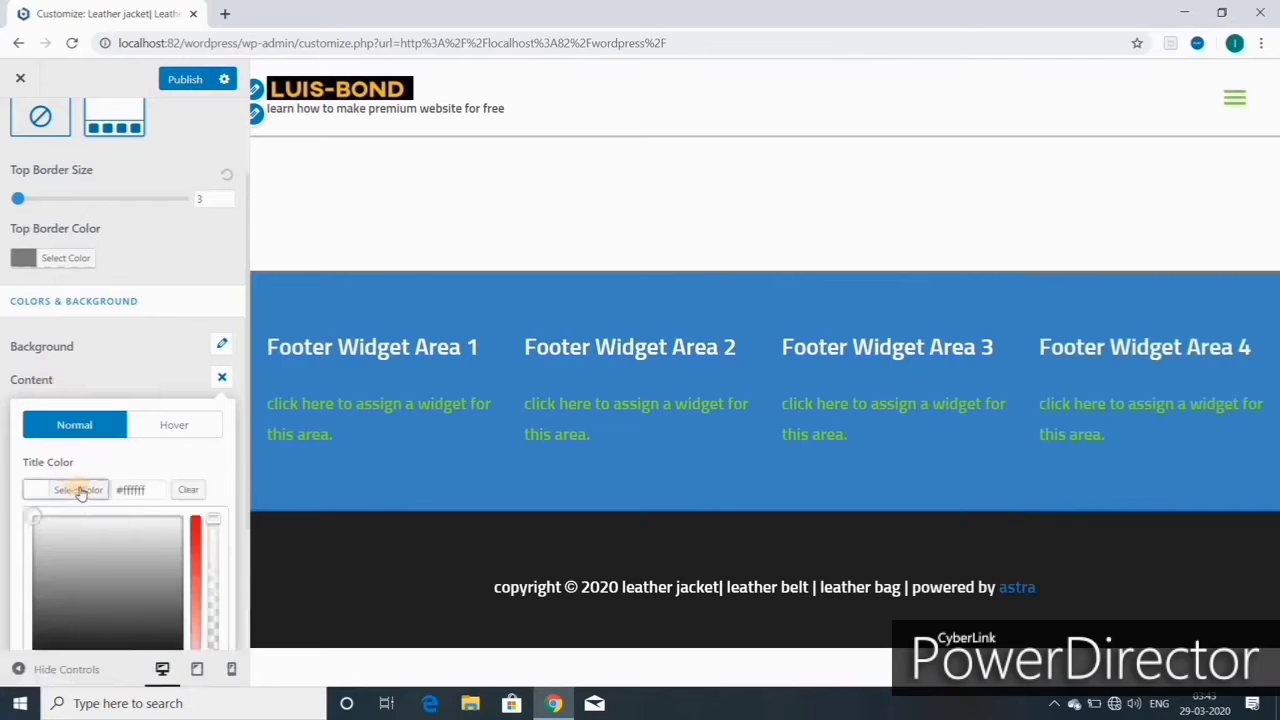
scroll(95, 572, "down", 2)
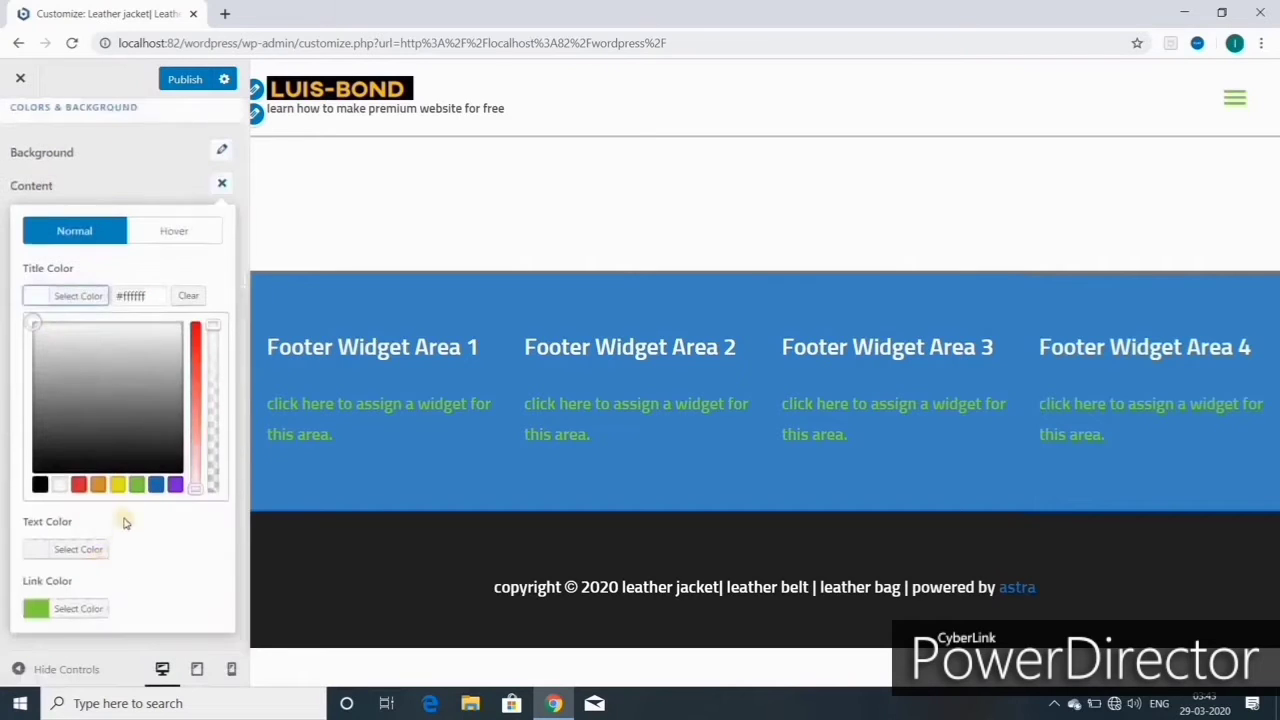
left_click(155, 487)
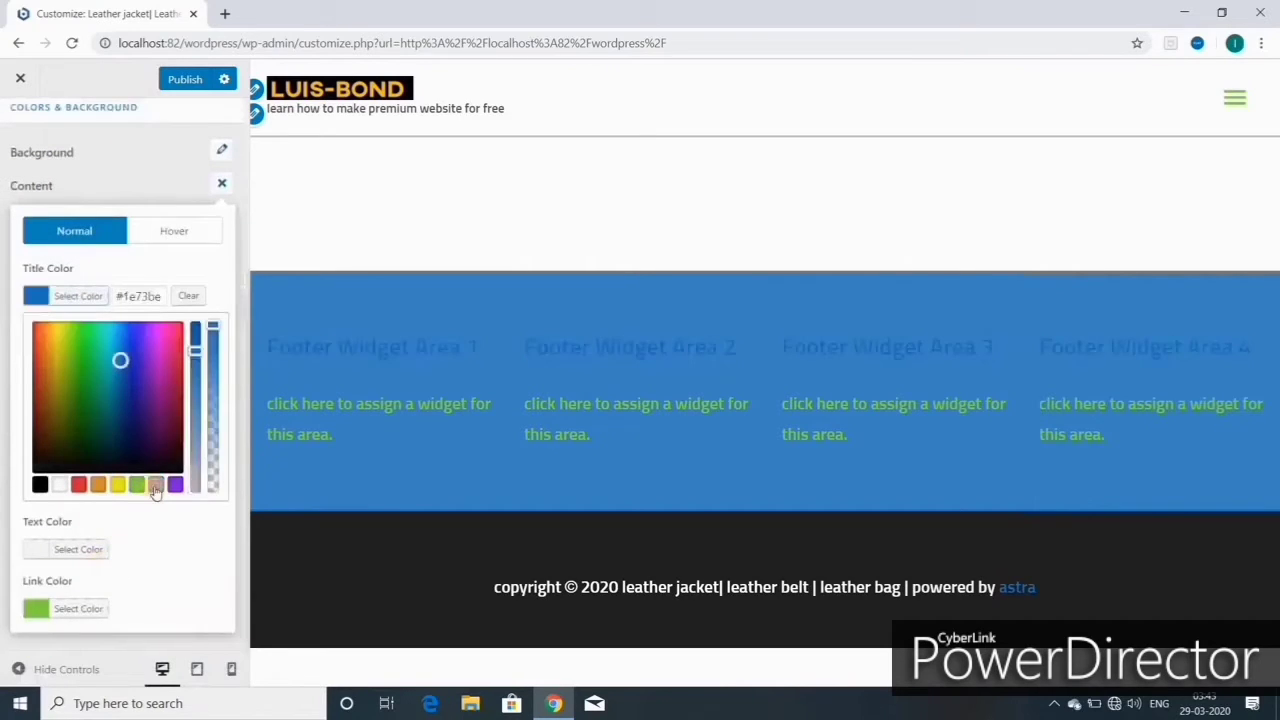
left_click(60, 486)
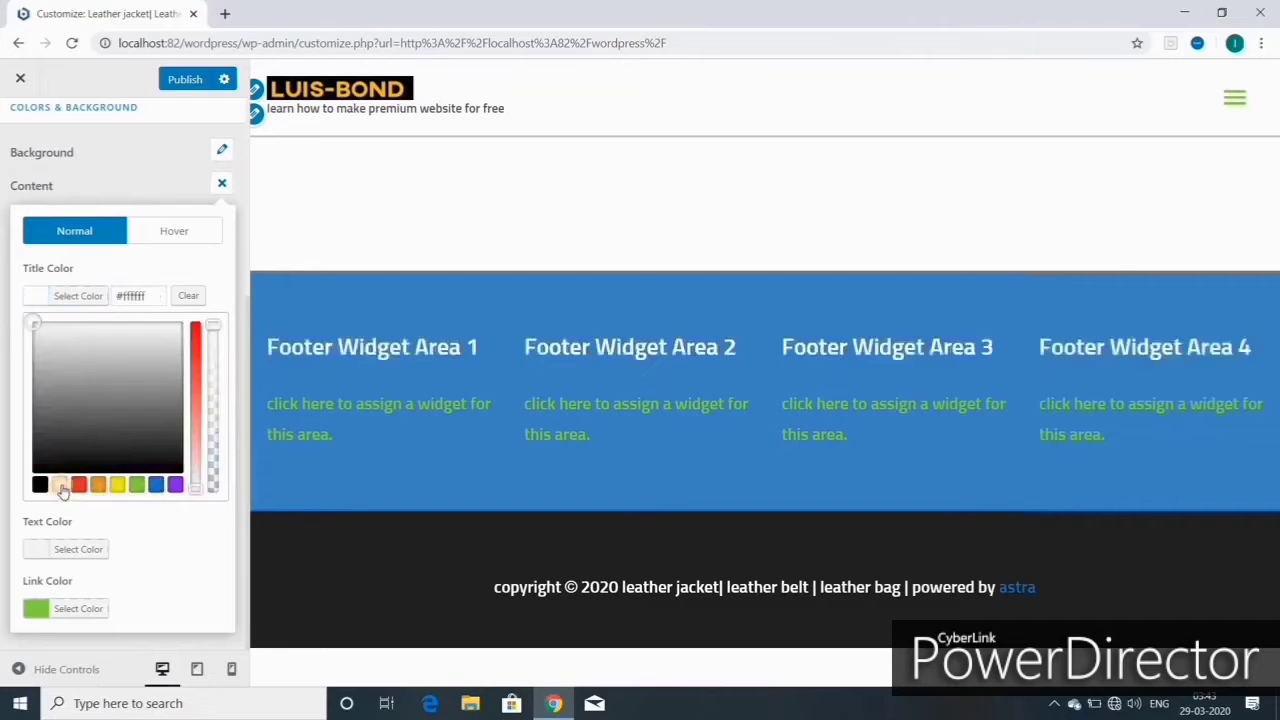
Step: Set the footer widgets' normal text color to the preset blue #1e73be
left_click(76, 551)
left_click(76, 553)
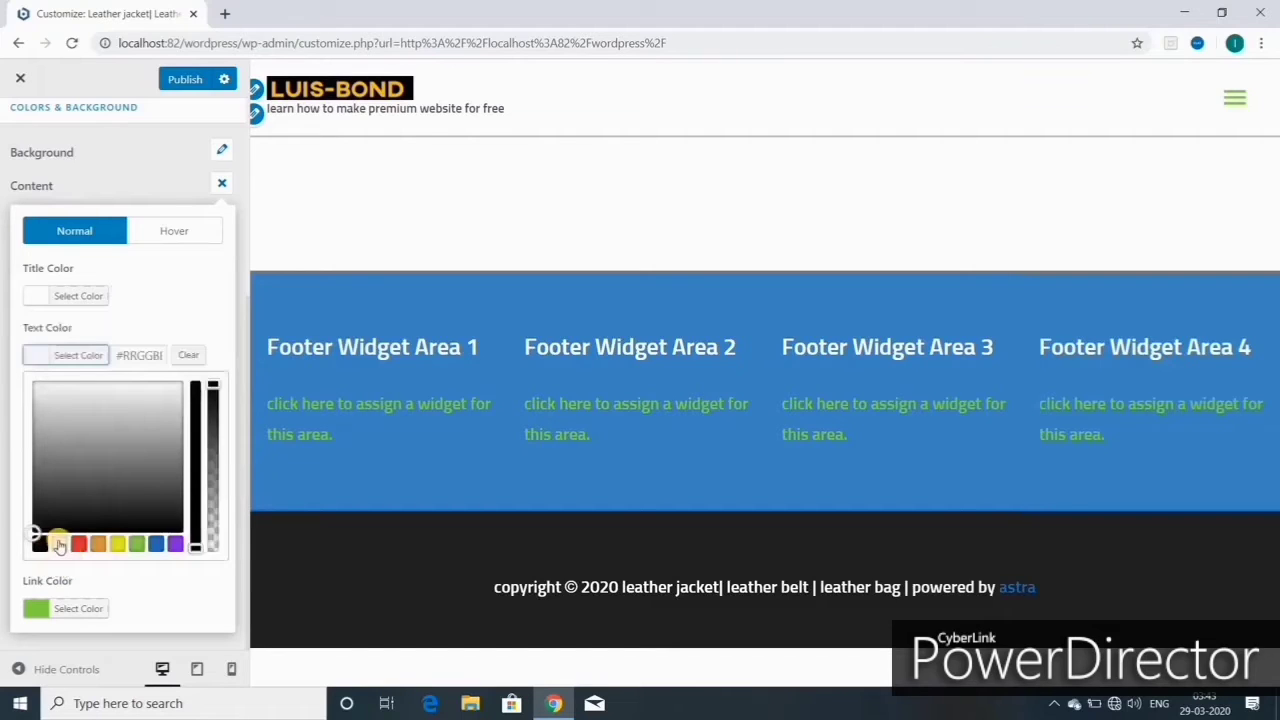
left_click(59, 543)
left_click(88, 544)
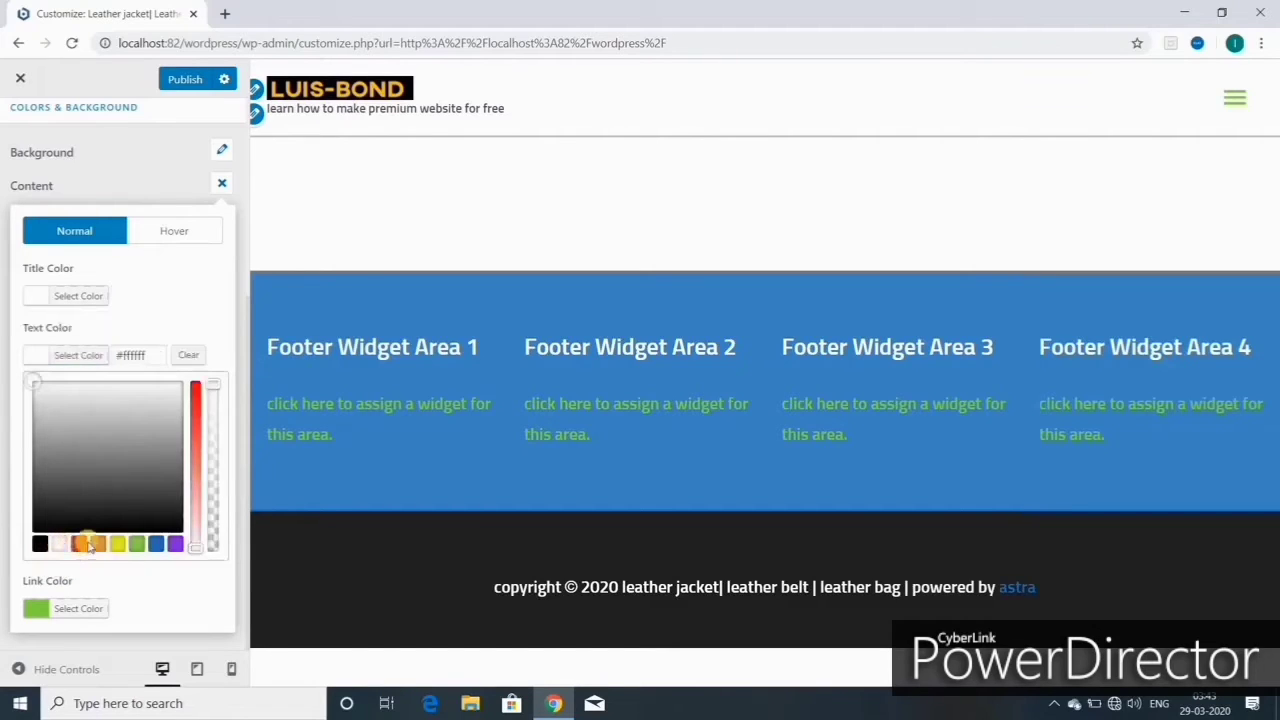
left_click(155, 545)
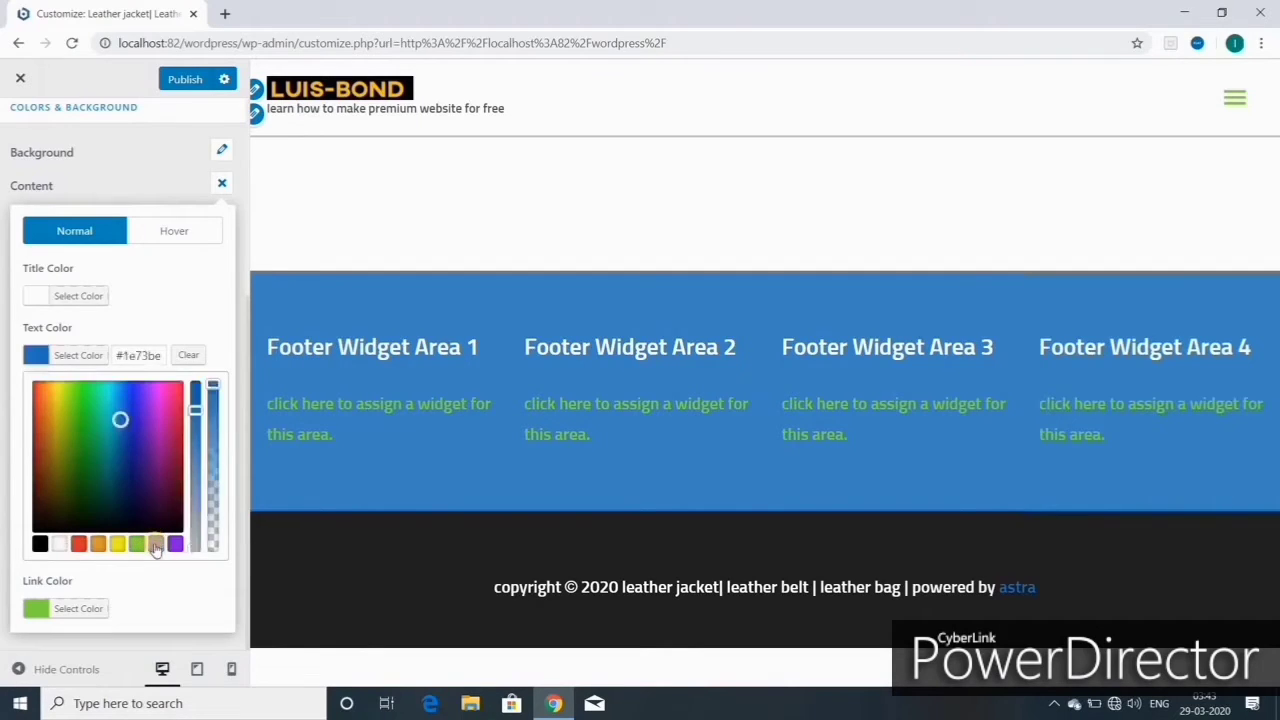
Step: Set the footer widgets' normal text color to white #ffffff and their hover link color to the preset blue
left_click(59, 544)
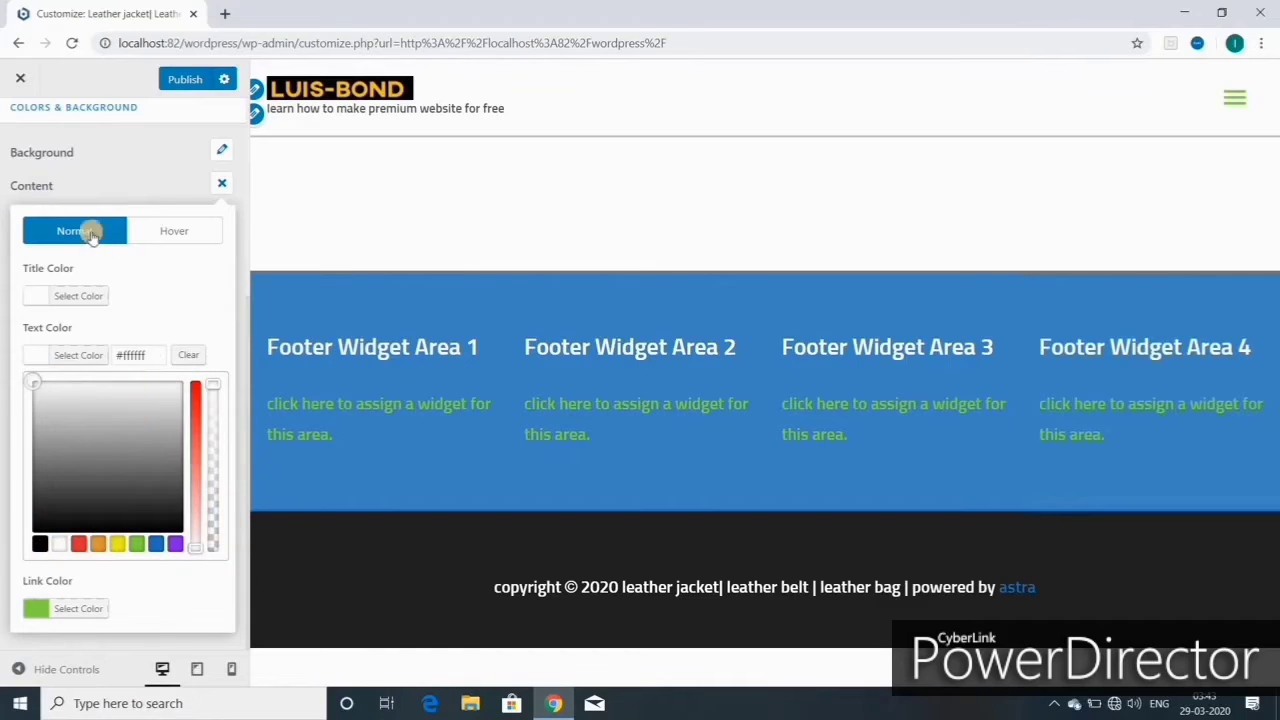
left_click(187, 232)
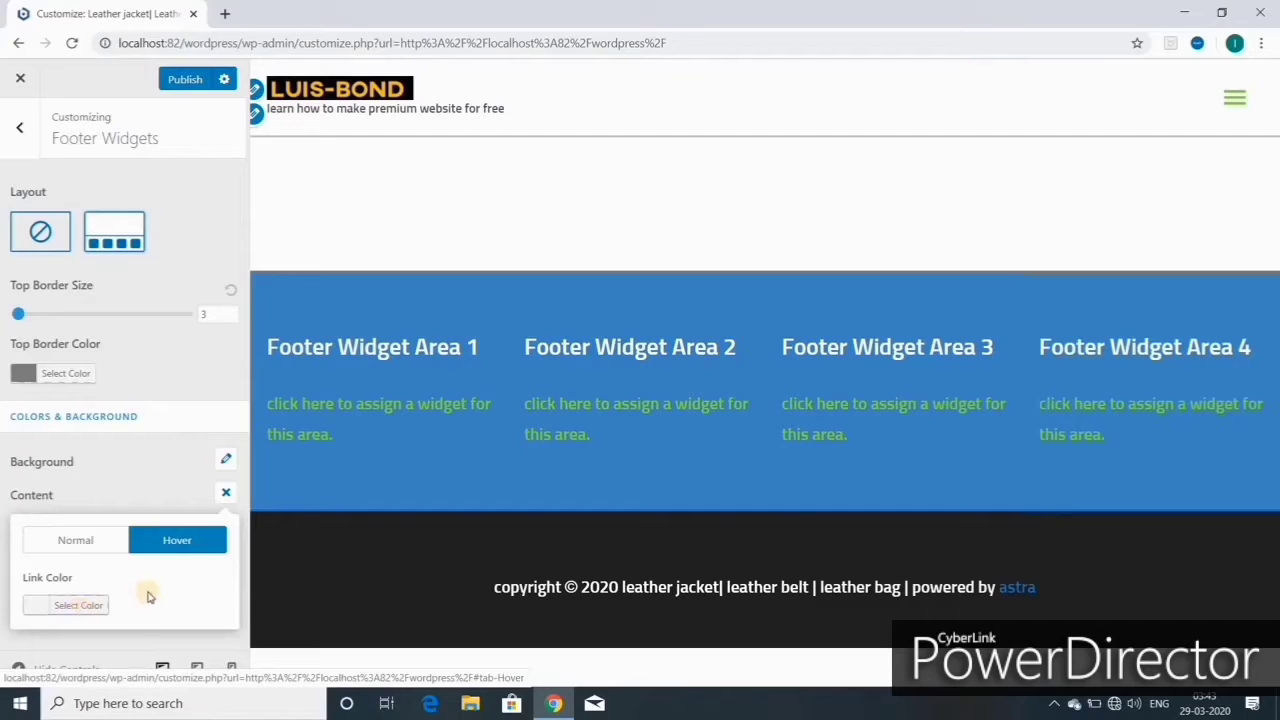
left_click(79, 605)
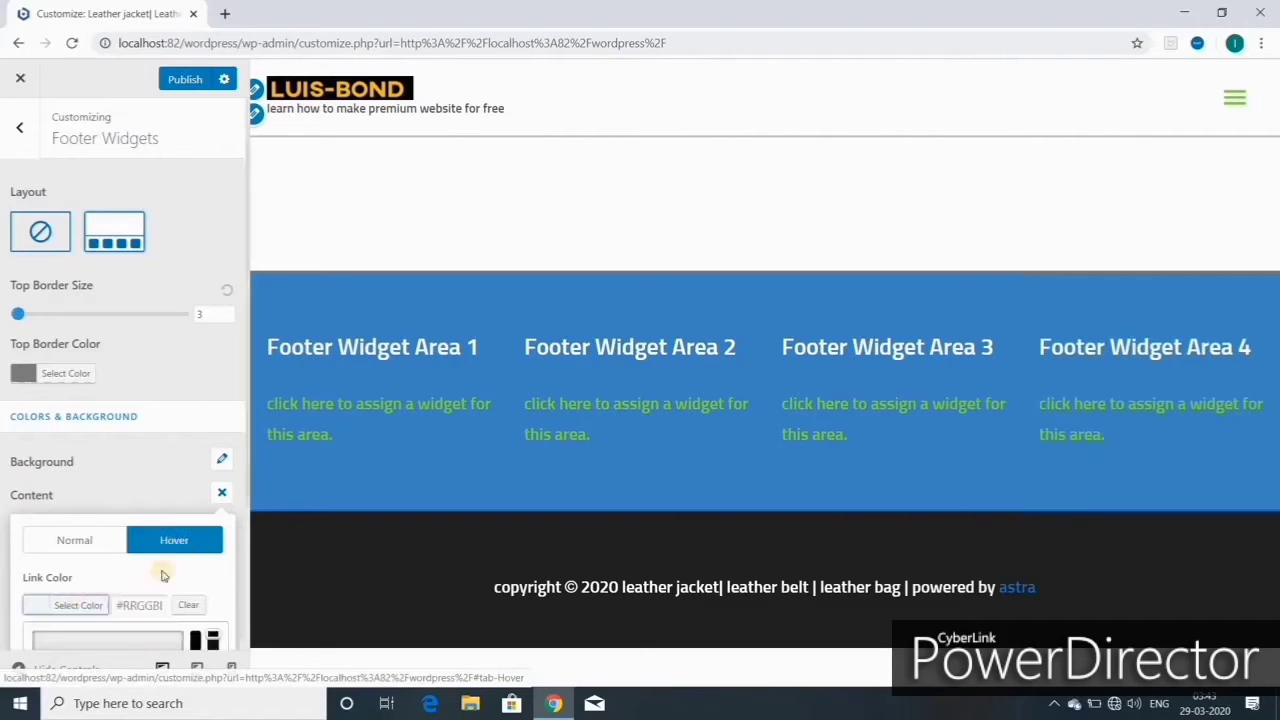
scroll(168, 595, "down", 2)
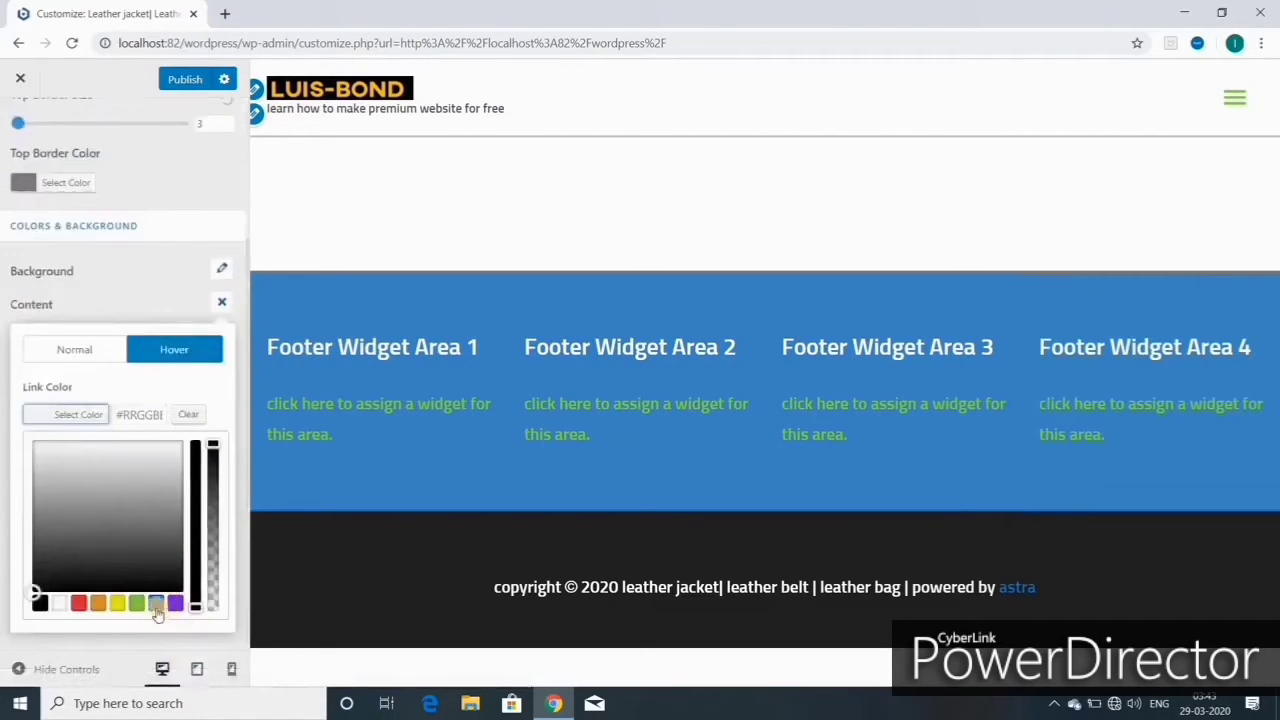
left_click(156, 606)
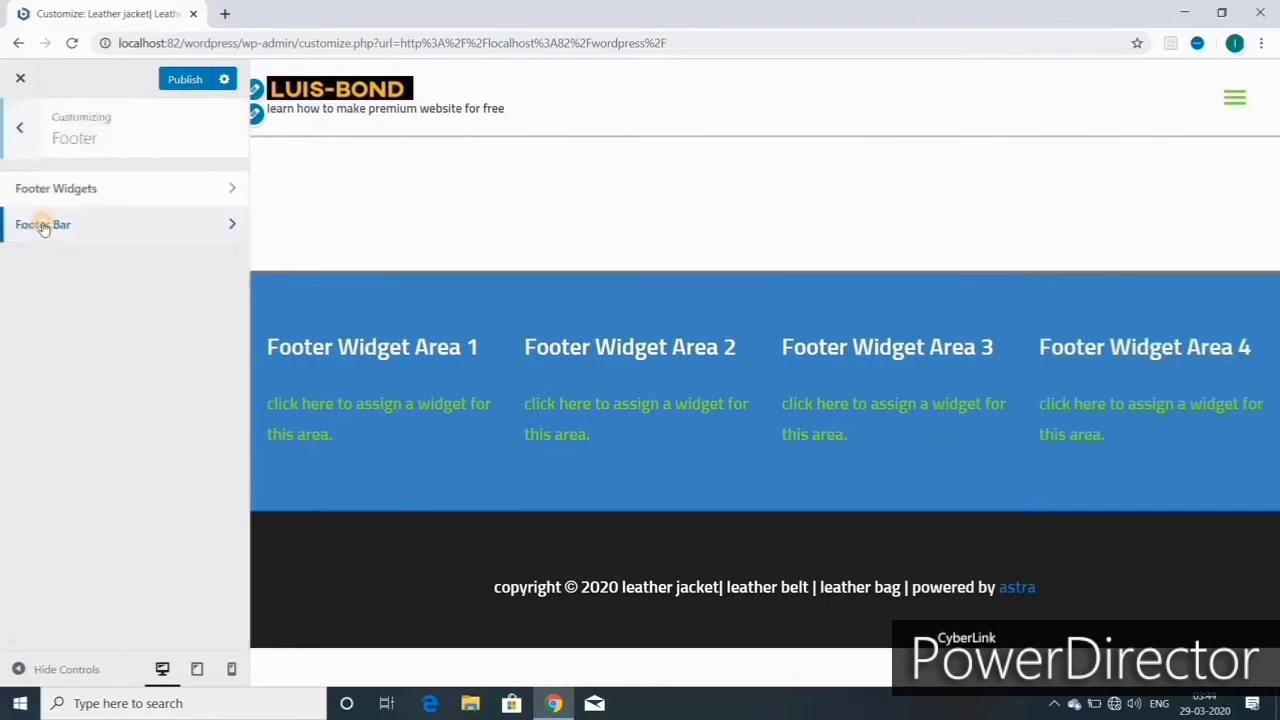
Step: In the Footer Bar settings, delete the word "Copyright" from the start of the Section 2 custom text
left_click(43, 226)
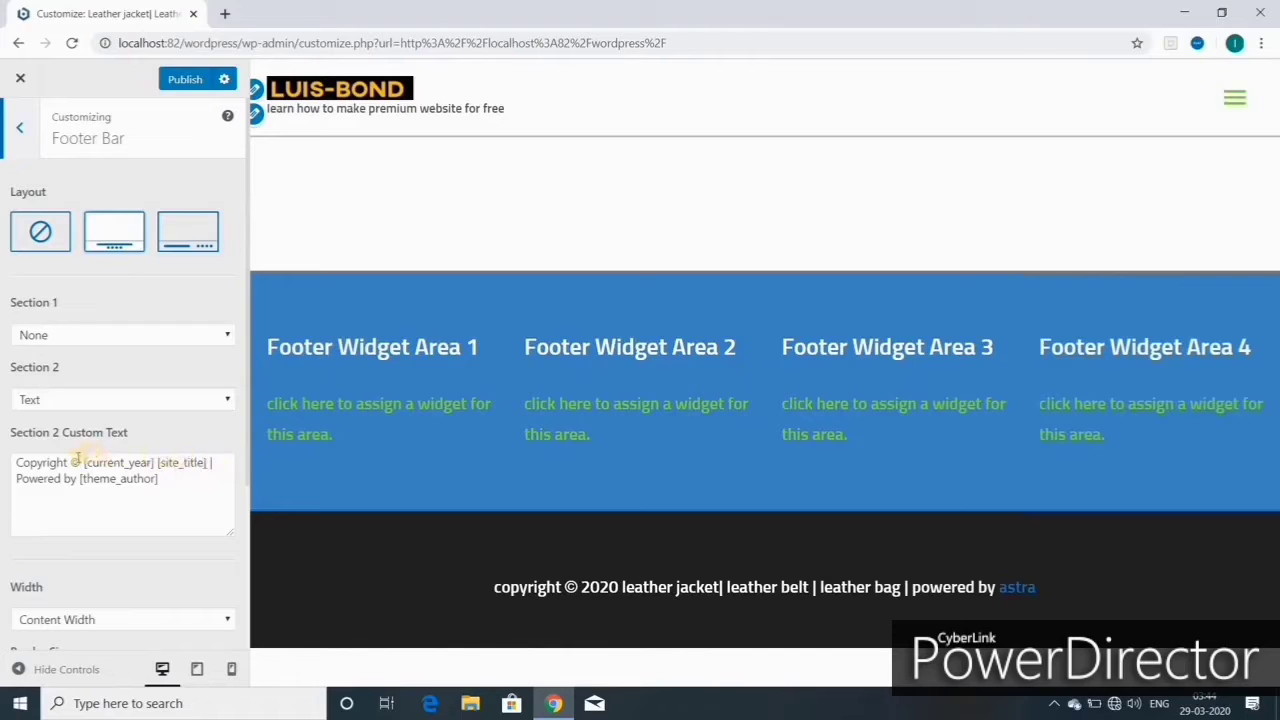
left_click(138, 480)
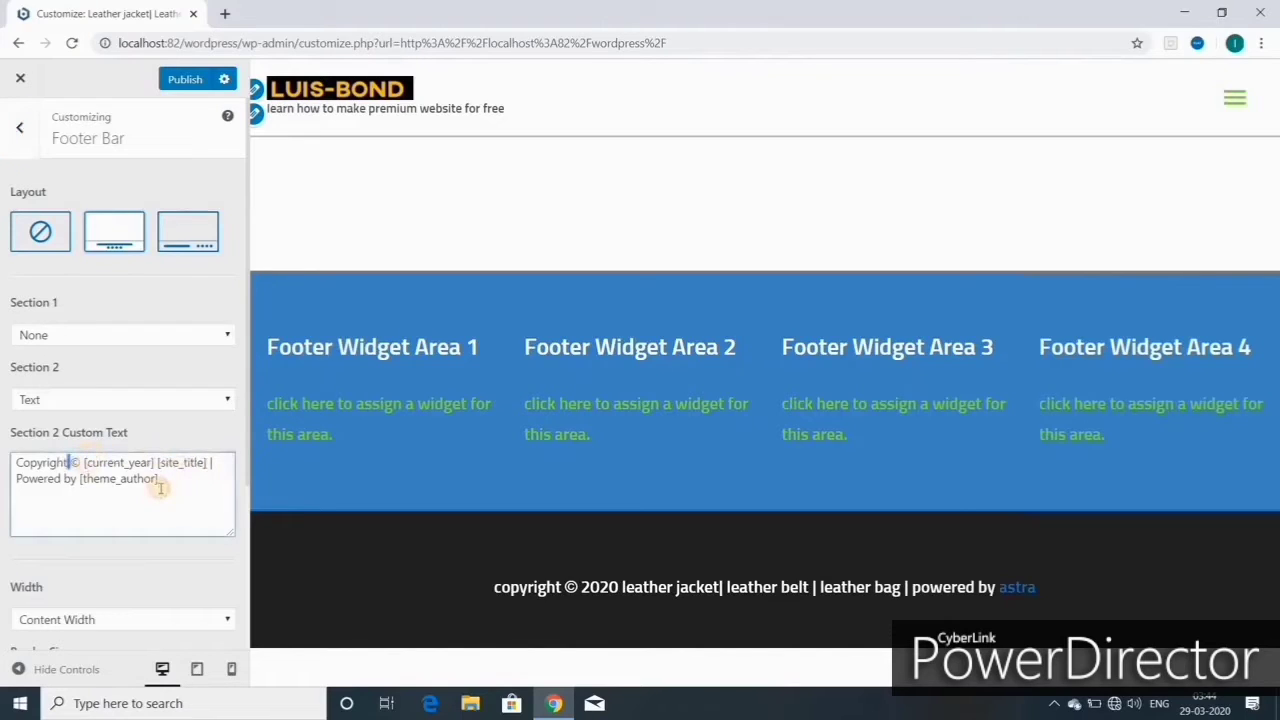
key("BackSpace")
key("BackSpace")
key("BackSpace")
key("BackSpace")
key("BackSpace")
key("BackSpace")
key("BackSpace")
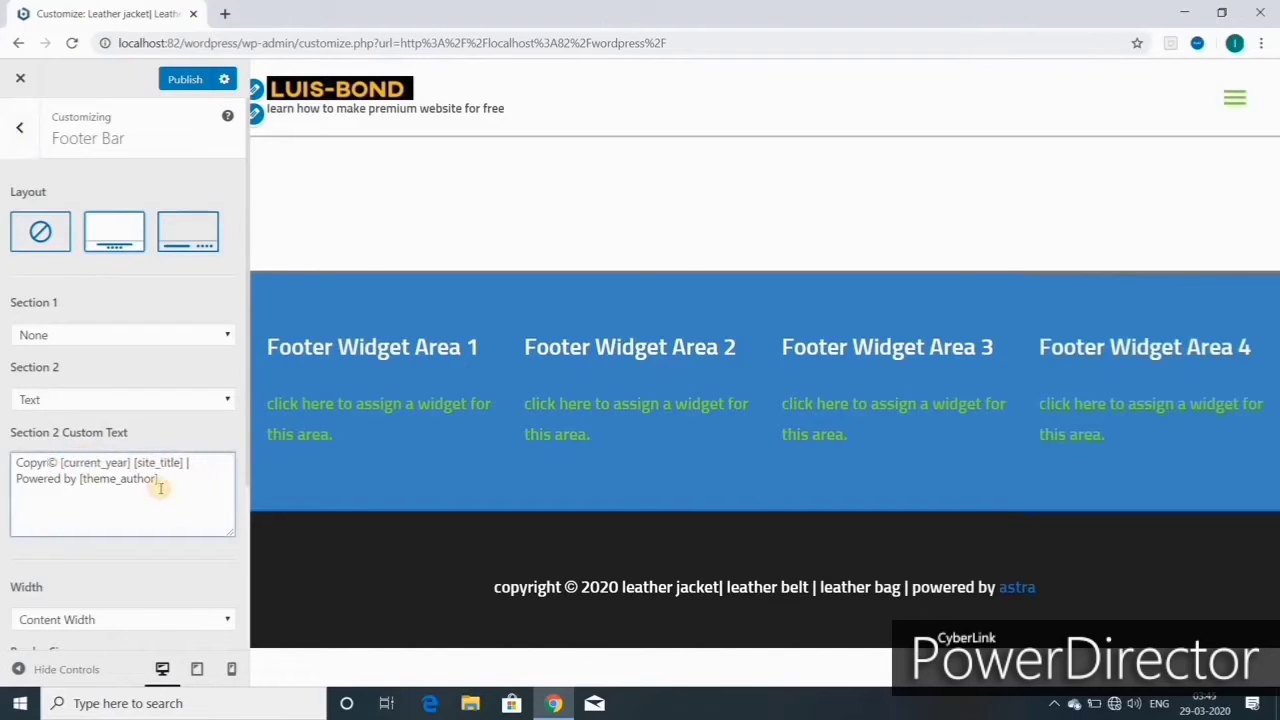
key("BackSpace")
key("BackSpace")
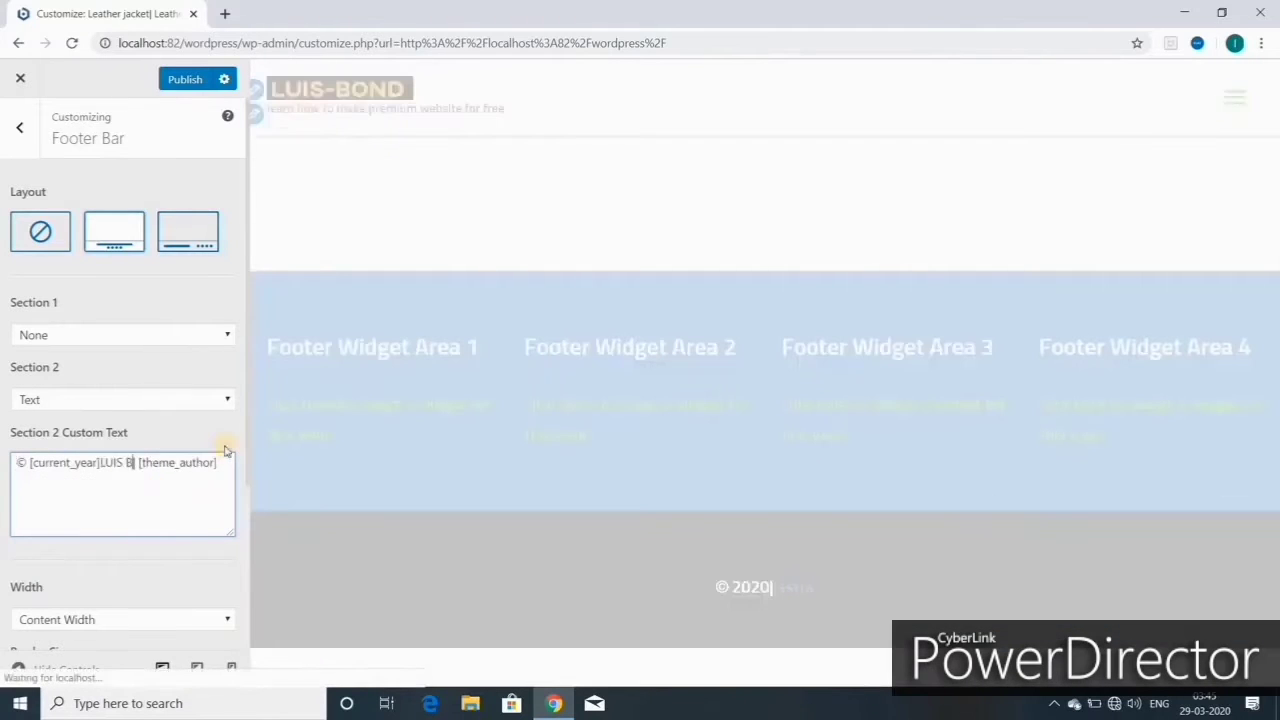
Step: Replace the site title and "Powered by" wording in the Section 2 text with "LUIS BOND|", separated from [current_year] by a space
type("OND|")
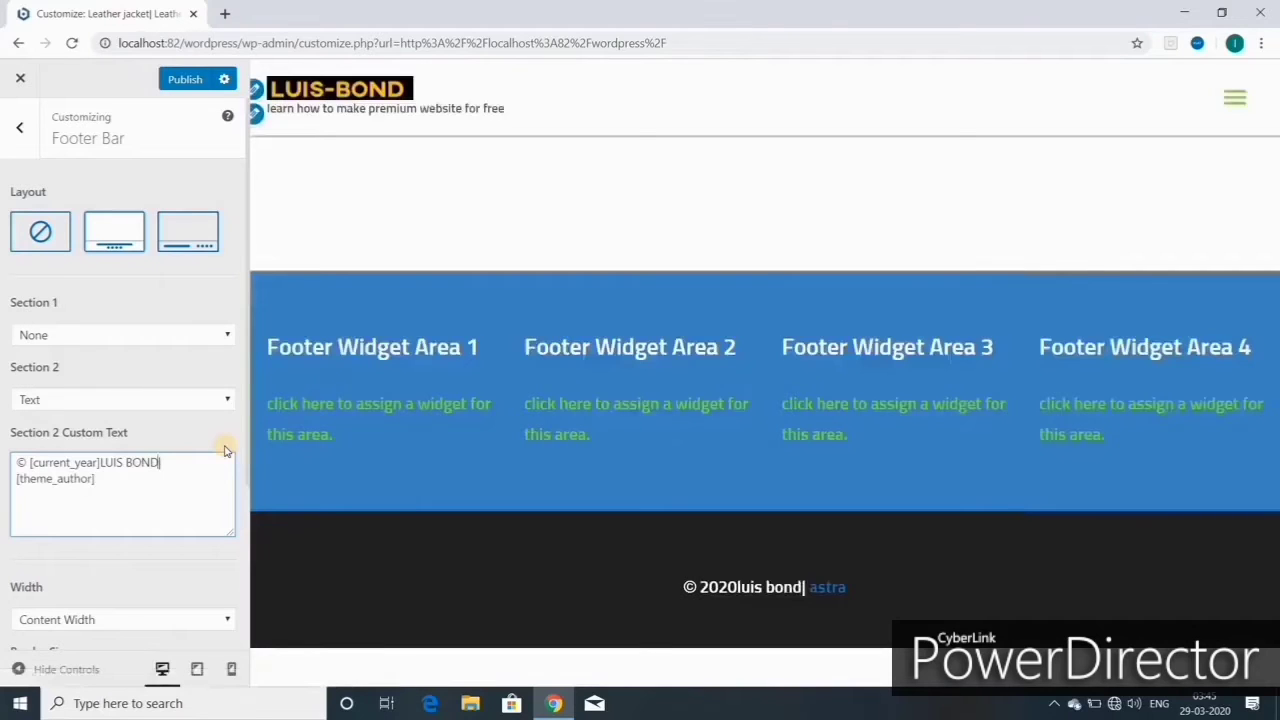
left_click_drag(97, 463, 104, 463)
left_click(161, 462)
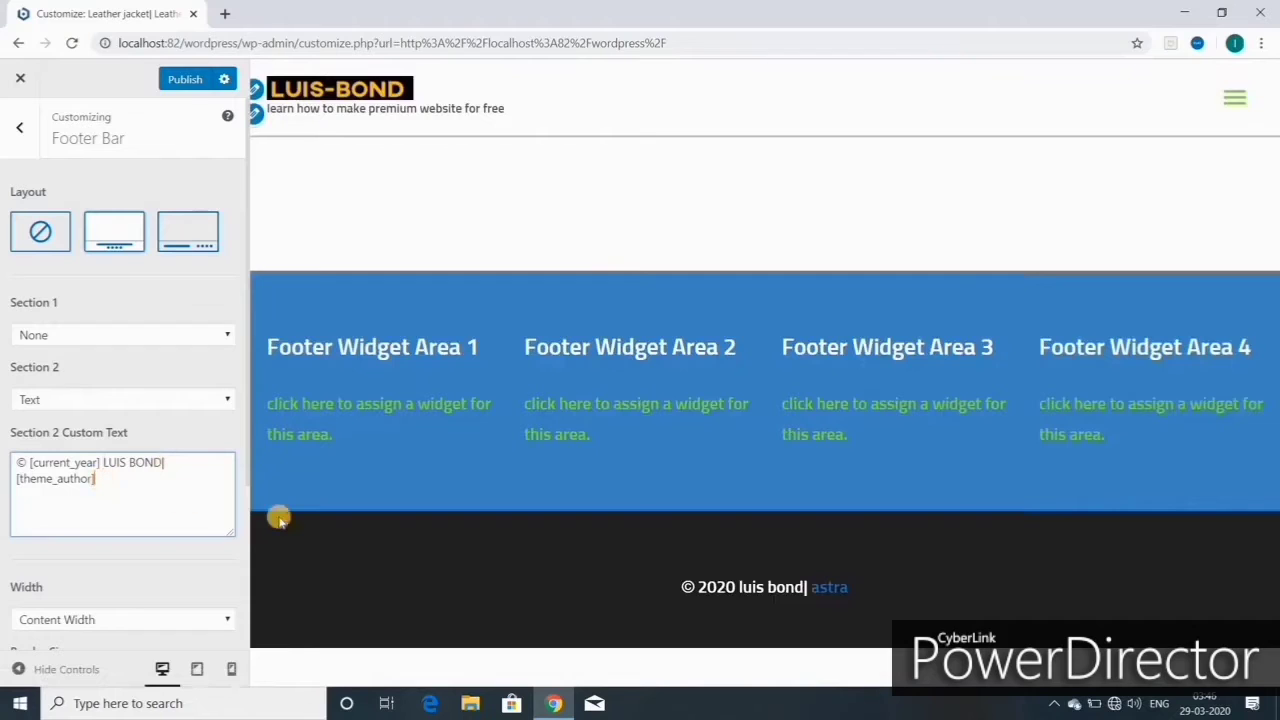
Step: Delete the [theme_author] tag and the separator so the Section 2 text reads "© [current_year] LUIS BOND"
key("BackSpace")
key("BackSpace")
key("BackSpace")
key("BackSpace")
key("BackSpace")
key("BackSpace")
key("BackSpace")
key("BackSpace")
key("BackSpace")
key("BackSpace")
key("BackSpace")
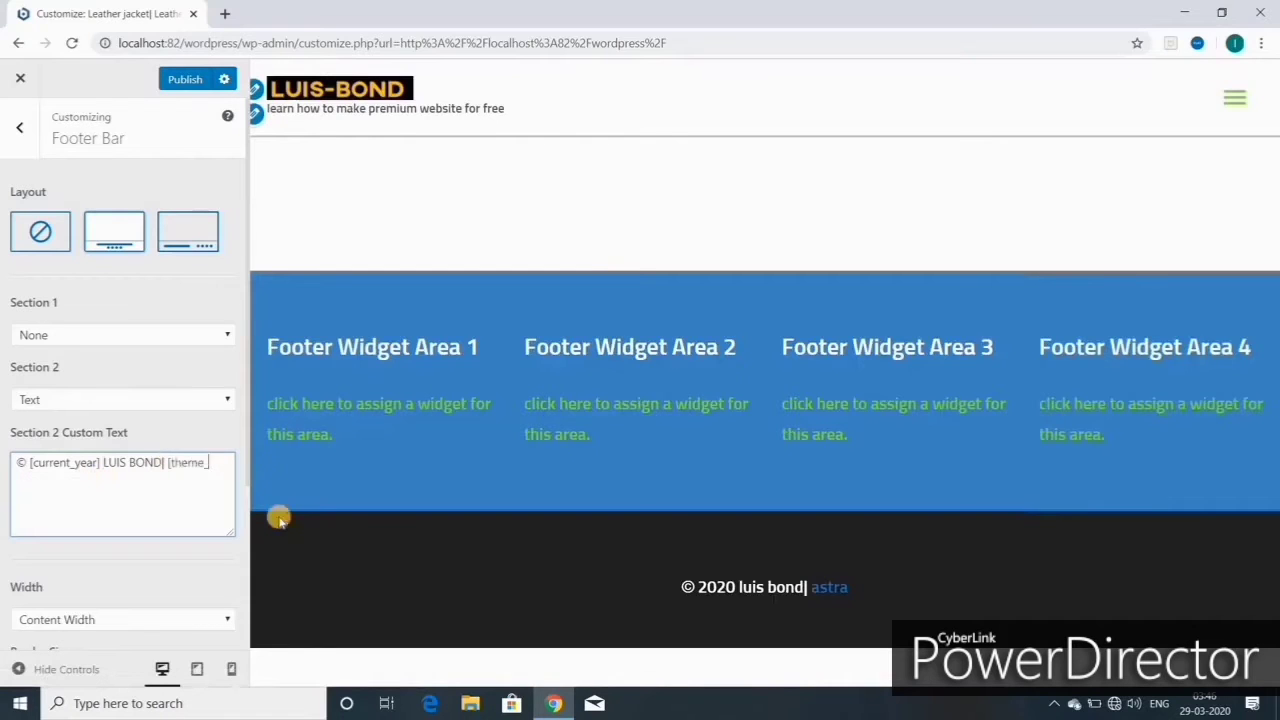
key("BackSpace")
key("BackSpace")
key("BackSpace")
key("BackSpace")
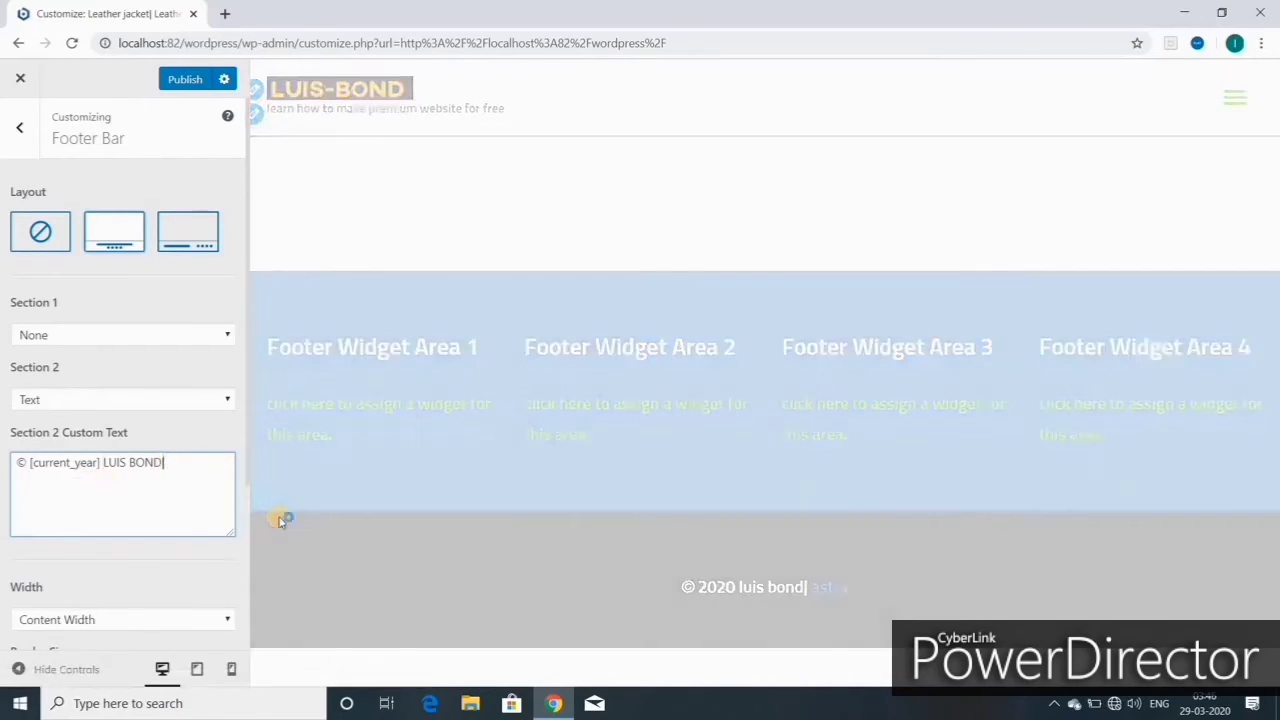
key("BackSpace")
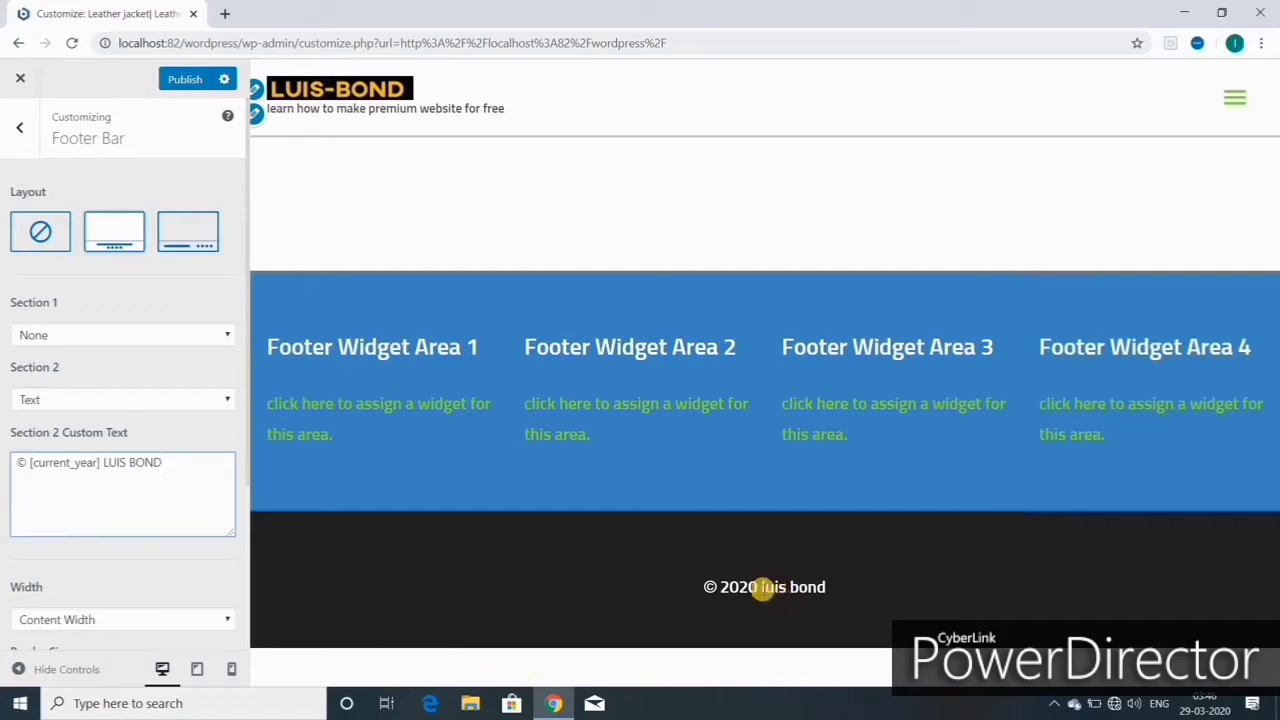
Step: Publish the footer bar changes and return to the main customizer options
scroll(65, 510, "down", 2)
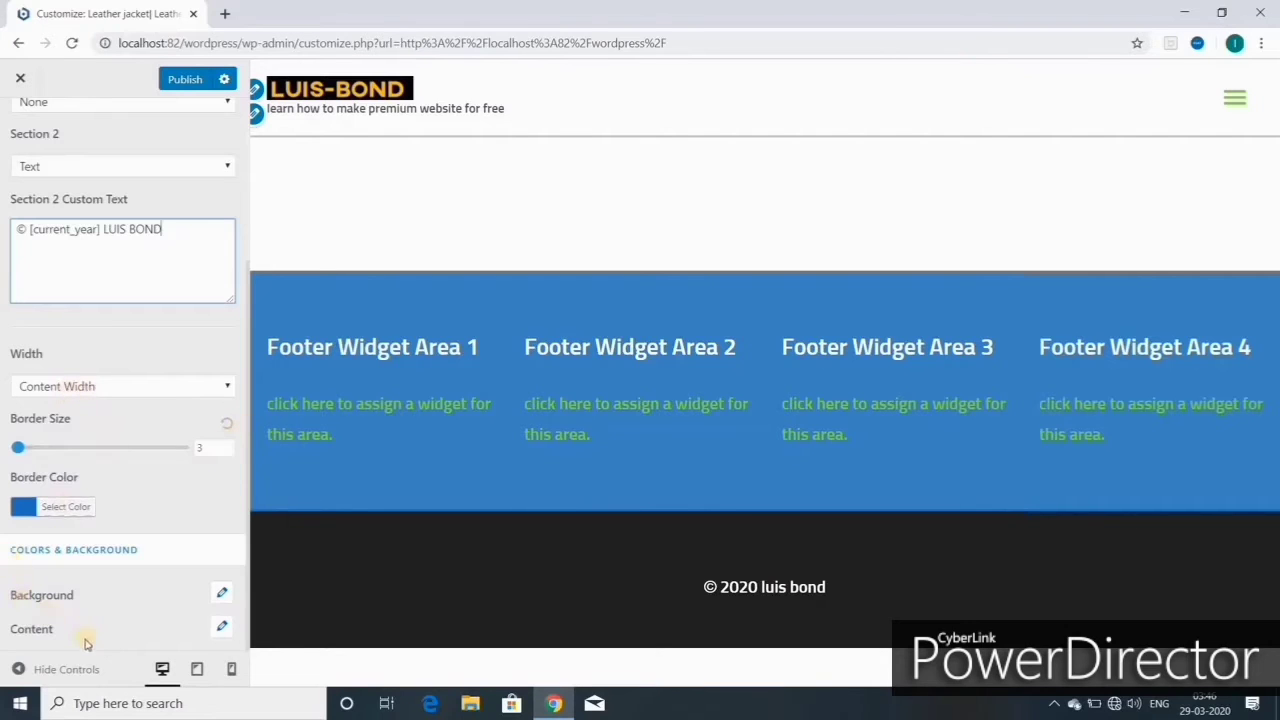
scroll(57, 626, "up", 2)
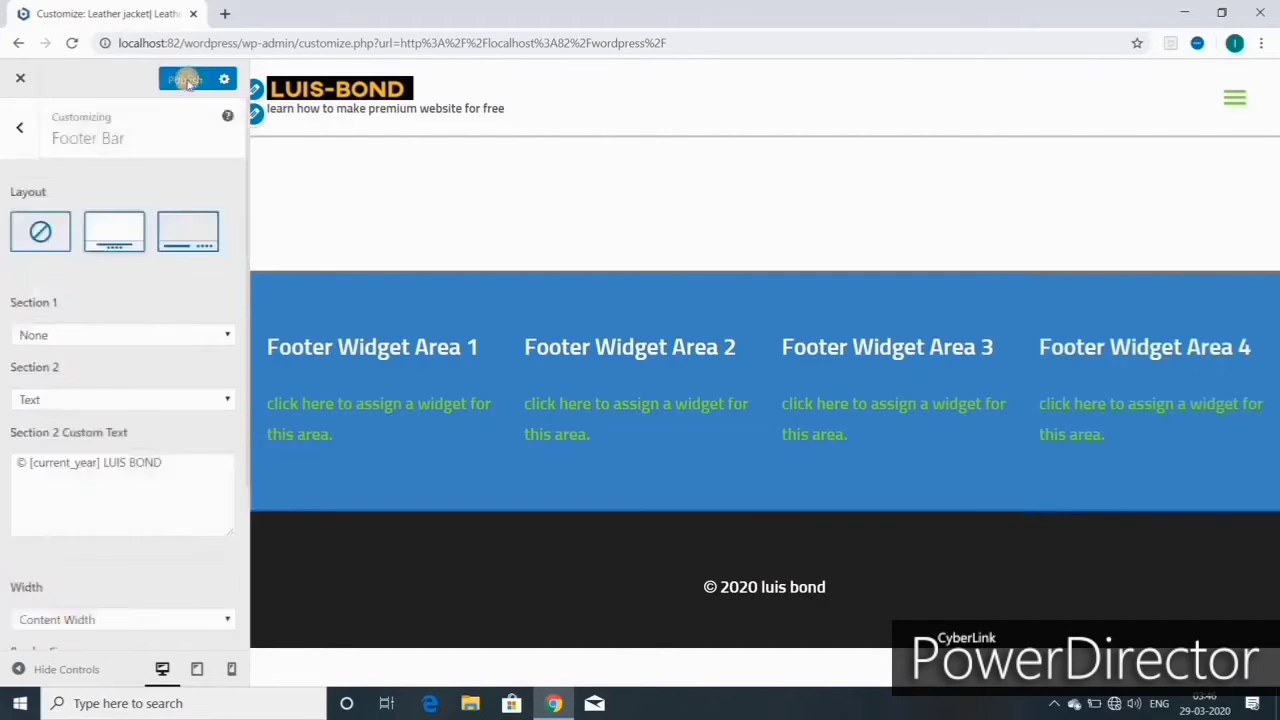
left_click(20, 128)
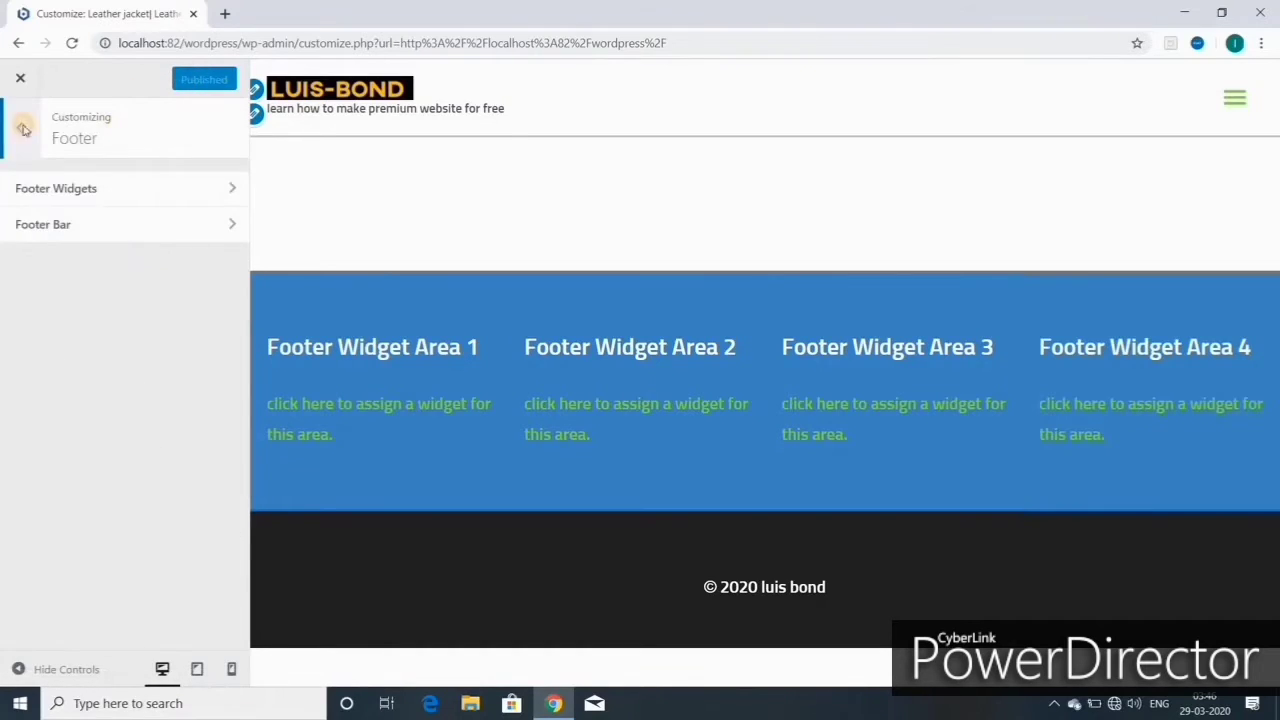
left_click(25, 128)
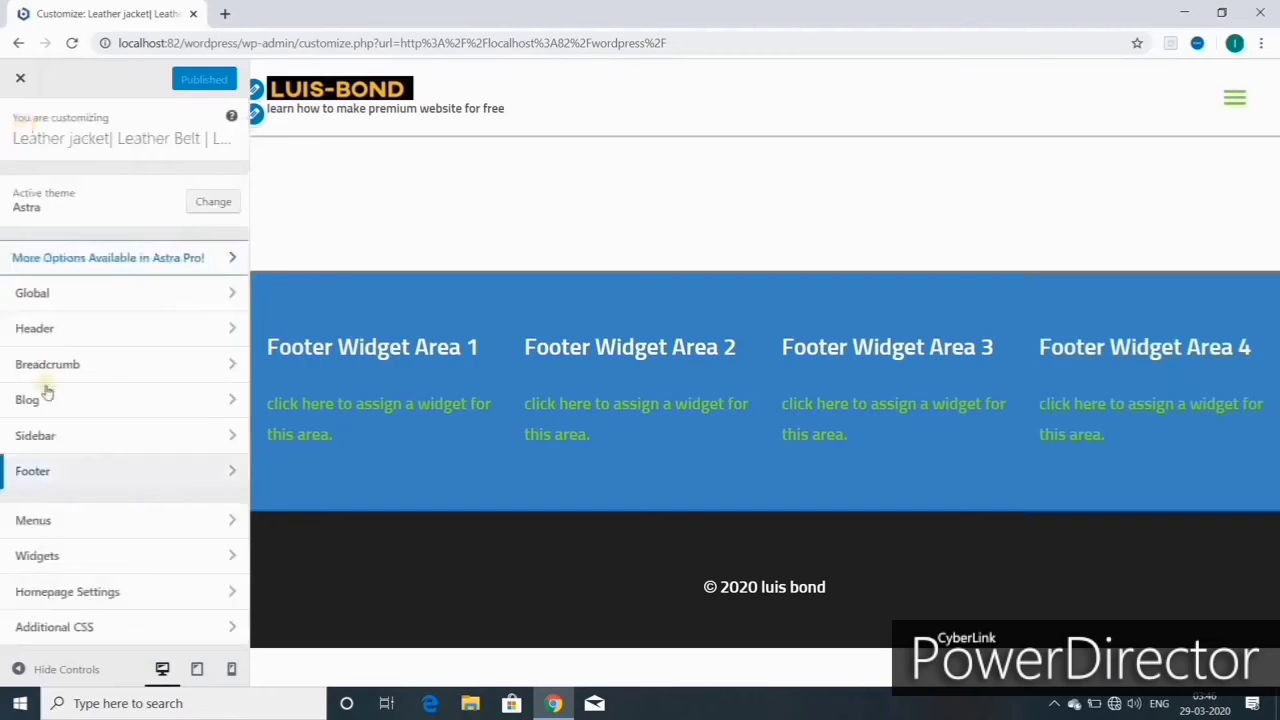
Step: Add a Text widget to Footer Widget Area 1
left_click(78, 556)
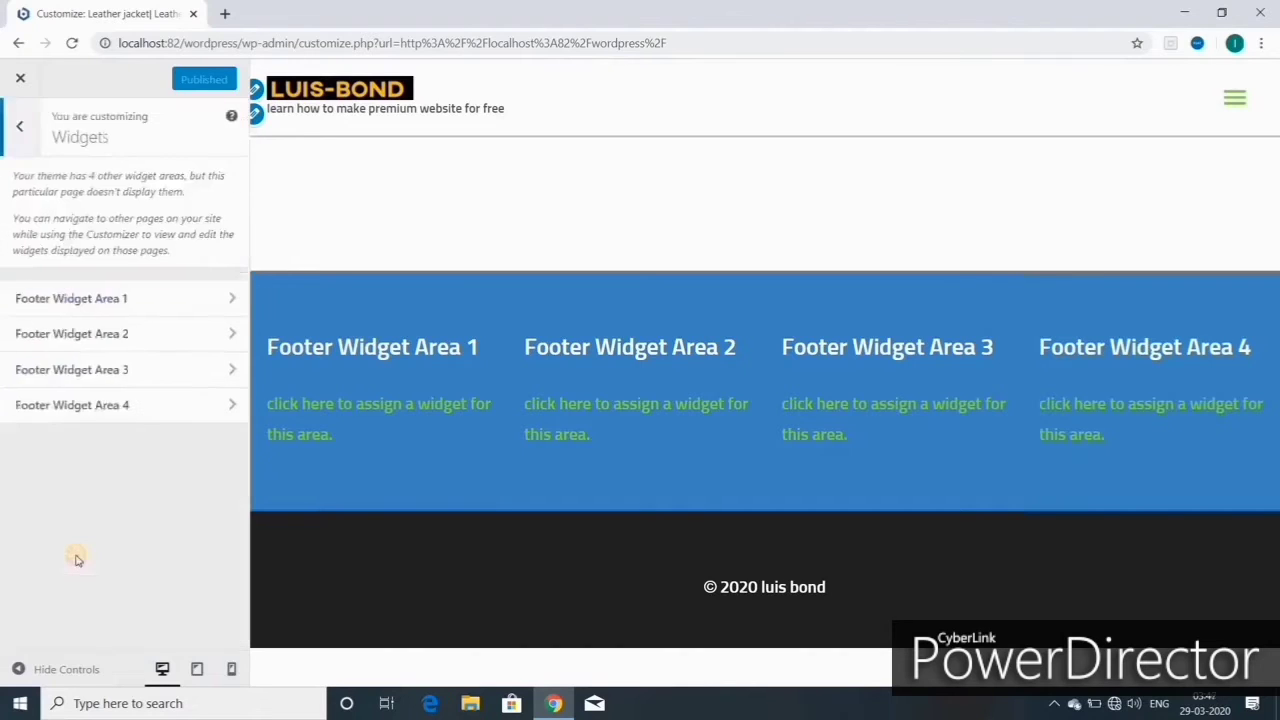
left_click(116, 300)
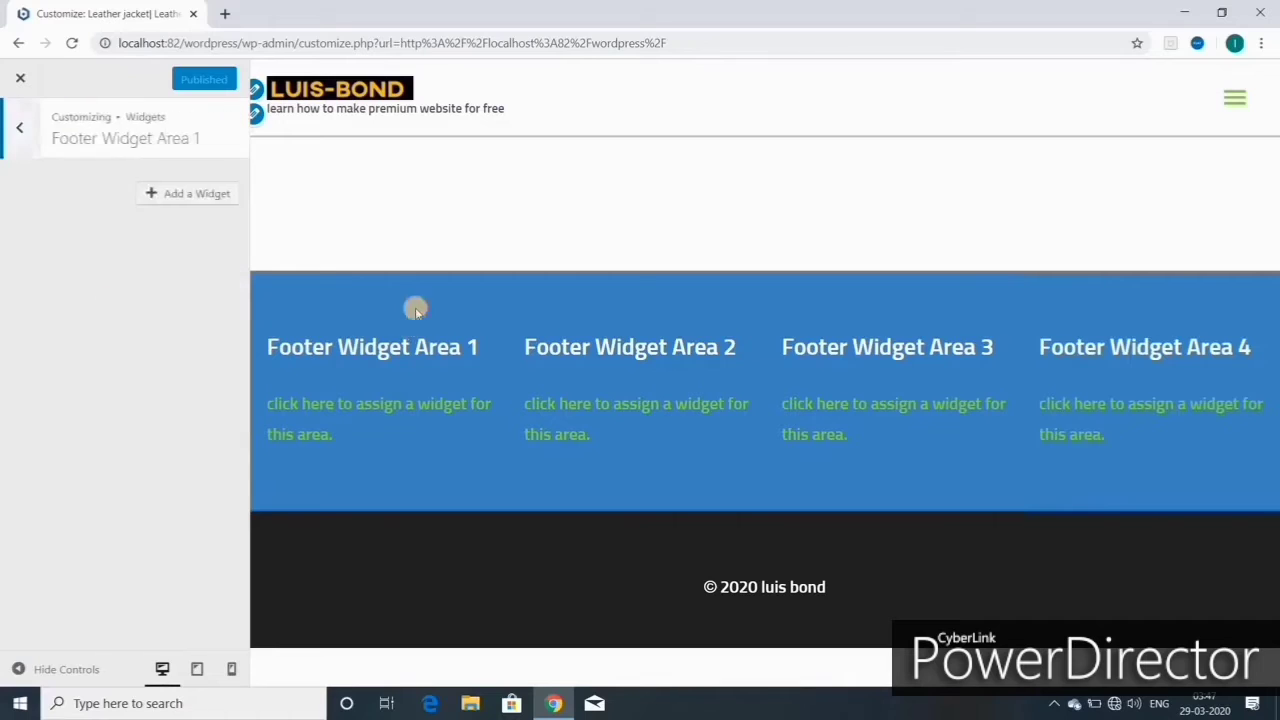
left_click(197, 203)
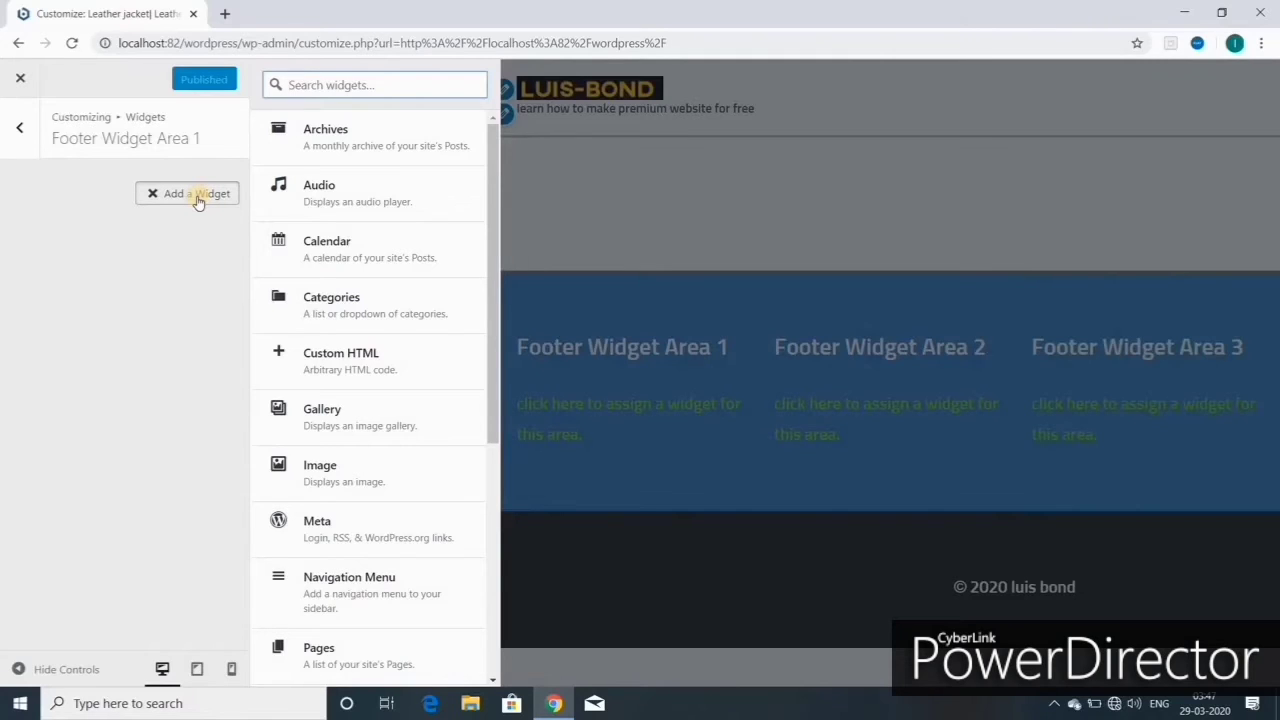
left_click(197, 195)
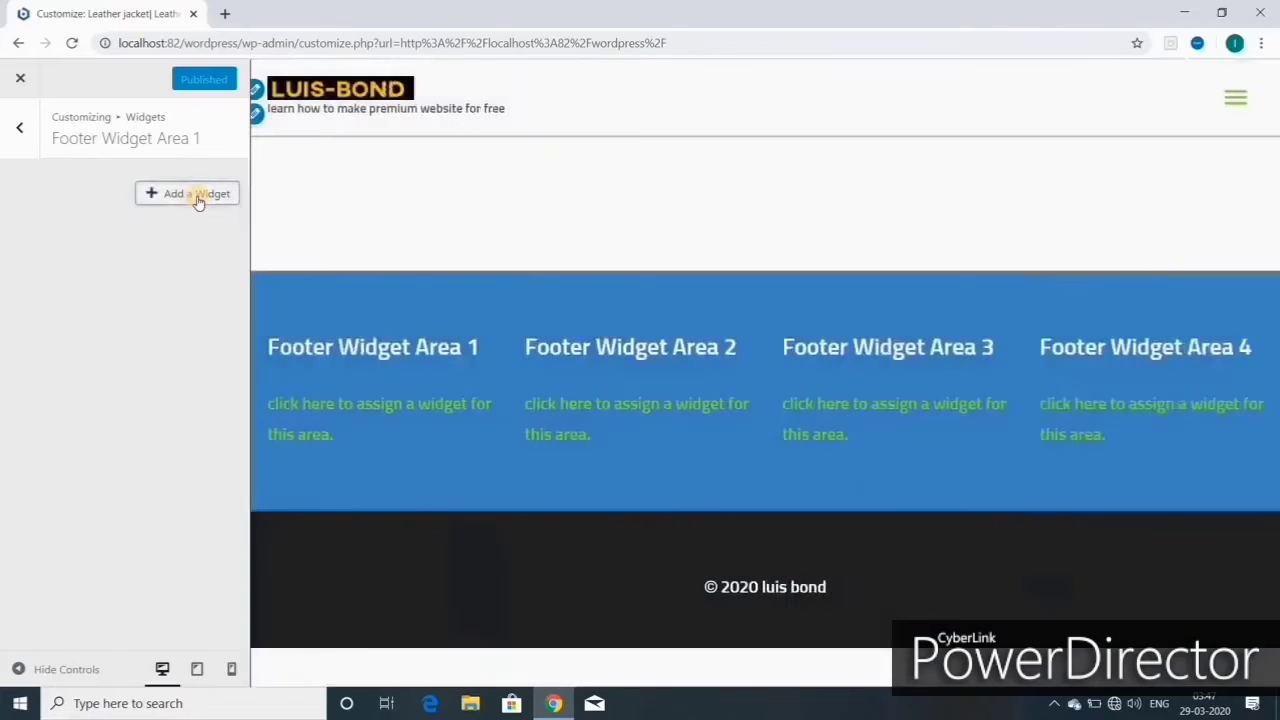
left_click(197, 197)
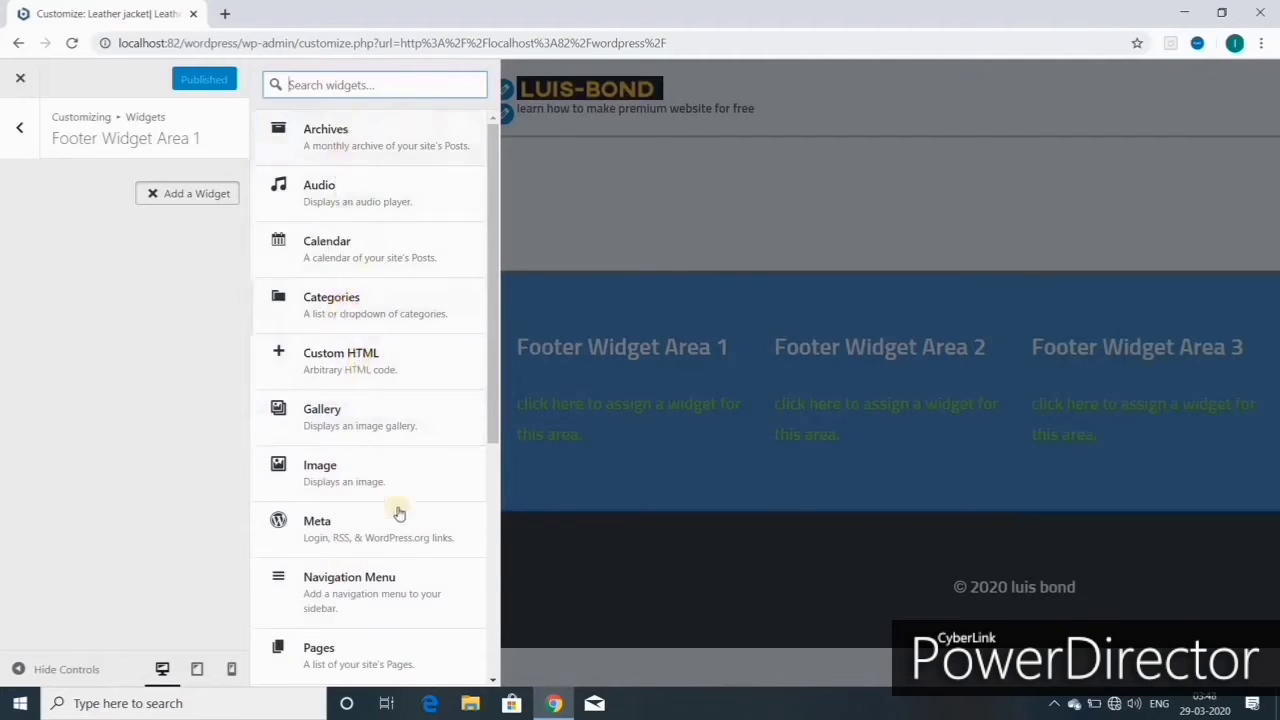
scroll(337, 575, "down", 3)
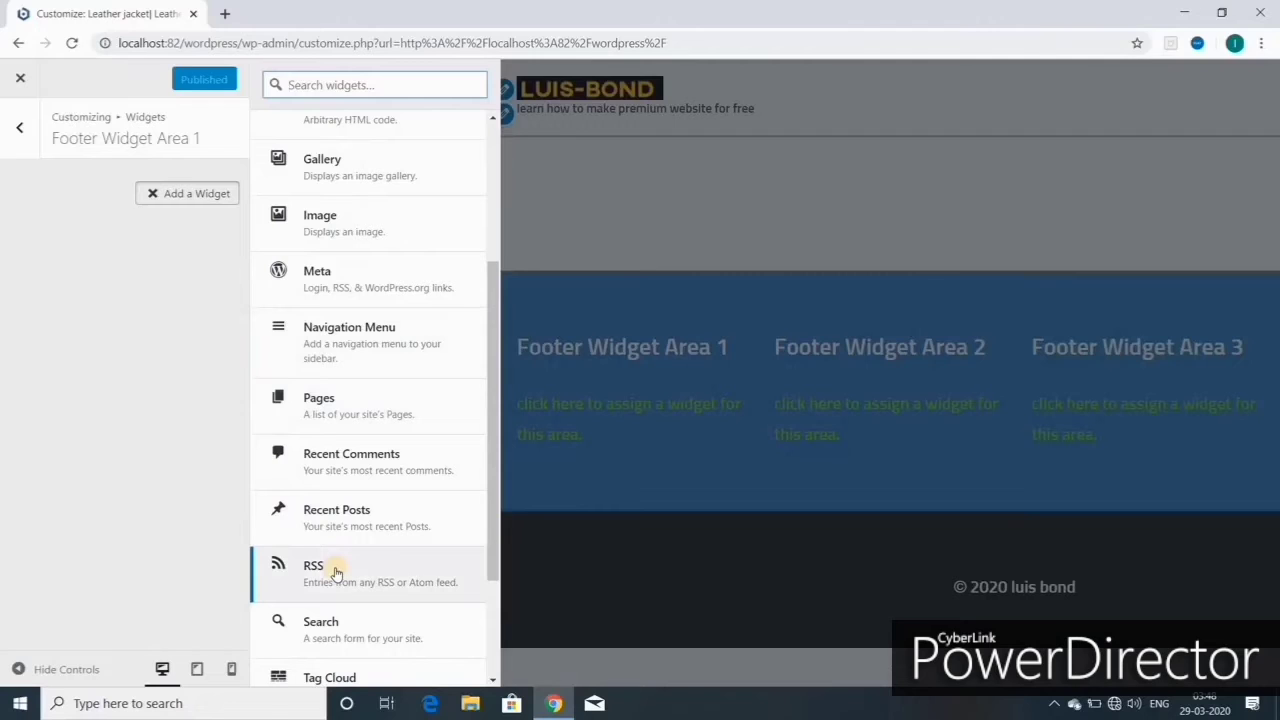
scroll(331, 576, "down", 2)
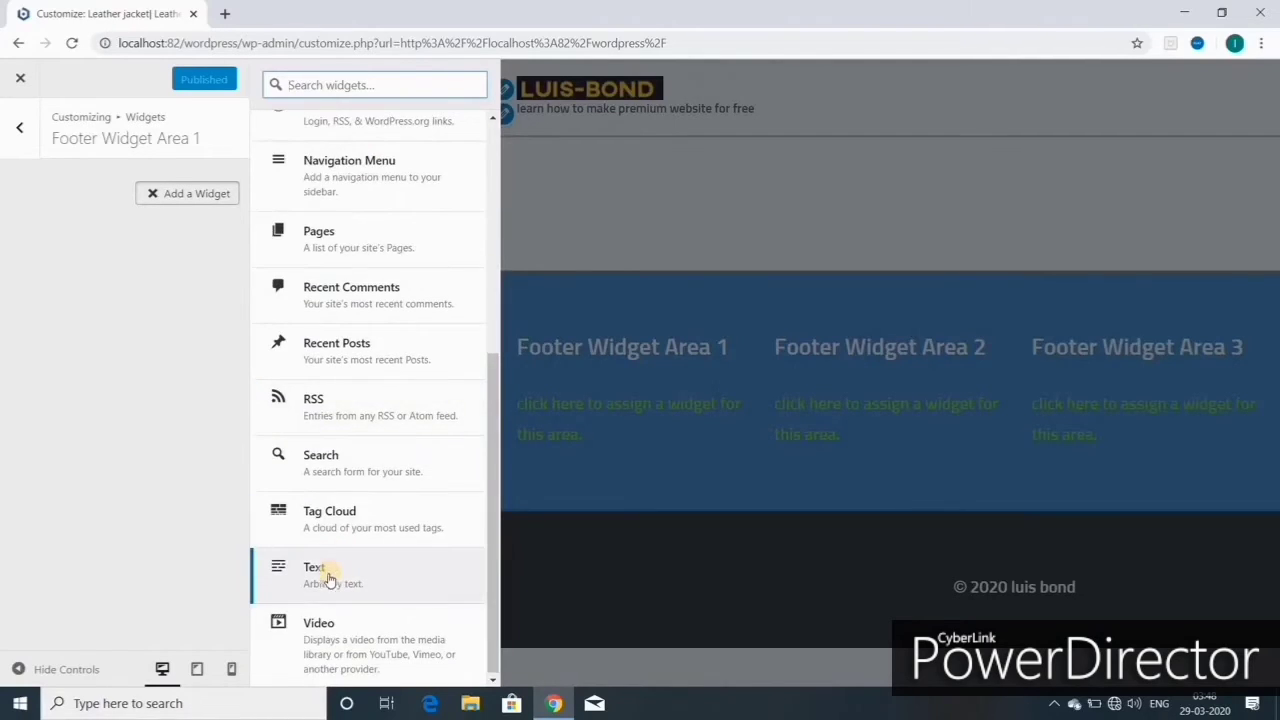
left_click(316, 572)
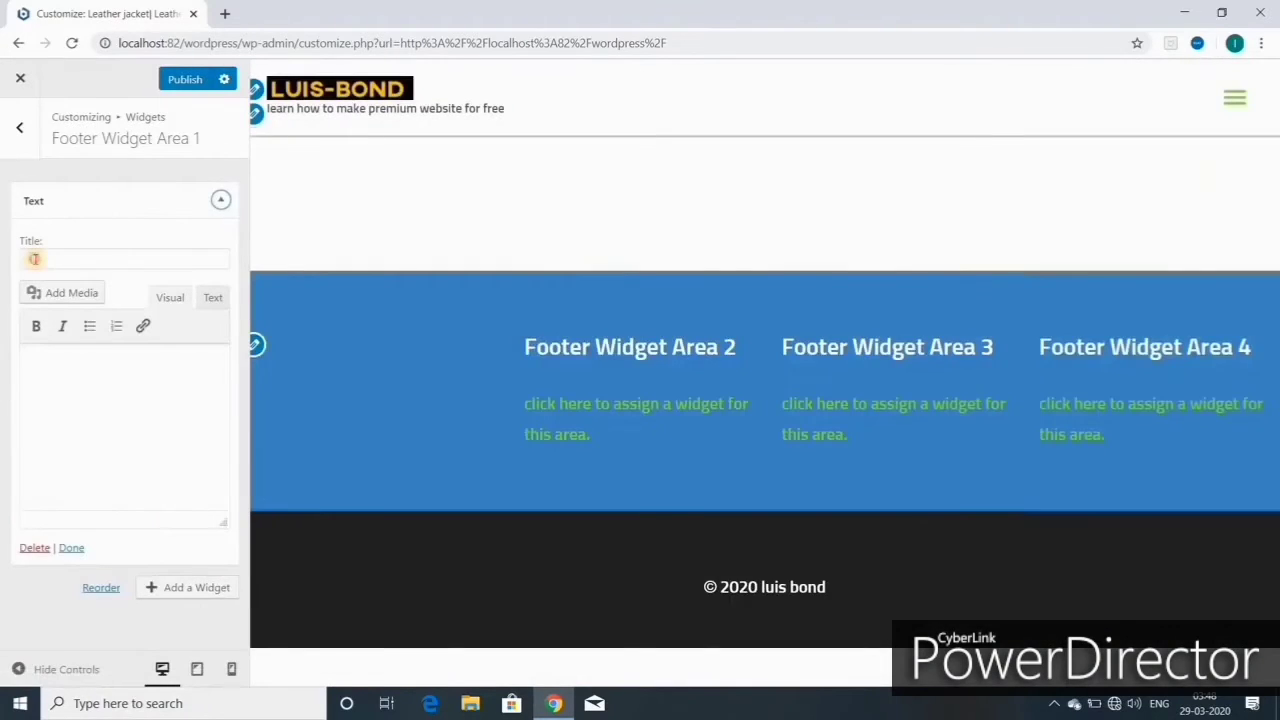
Step: Title the text widget "FOLLOW US", fill in the contact's name, mobile and WhatsApp numbers and e-mail, and publish it
left_click(35, 259)
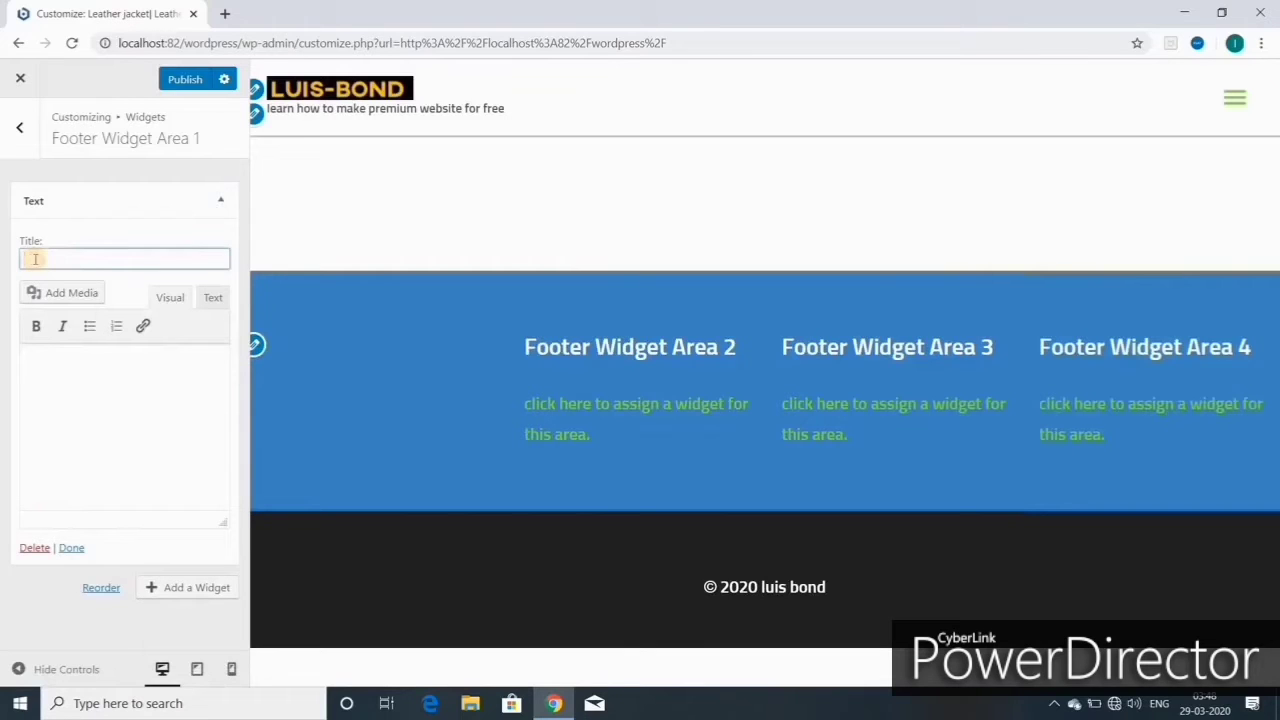
type("FOLLOW US")
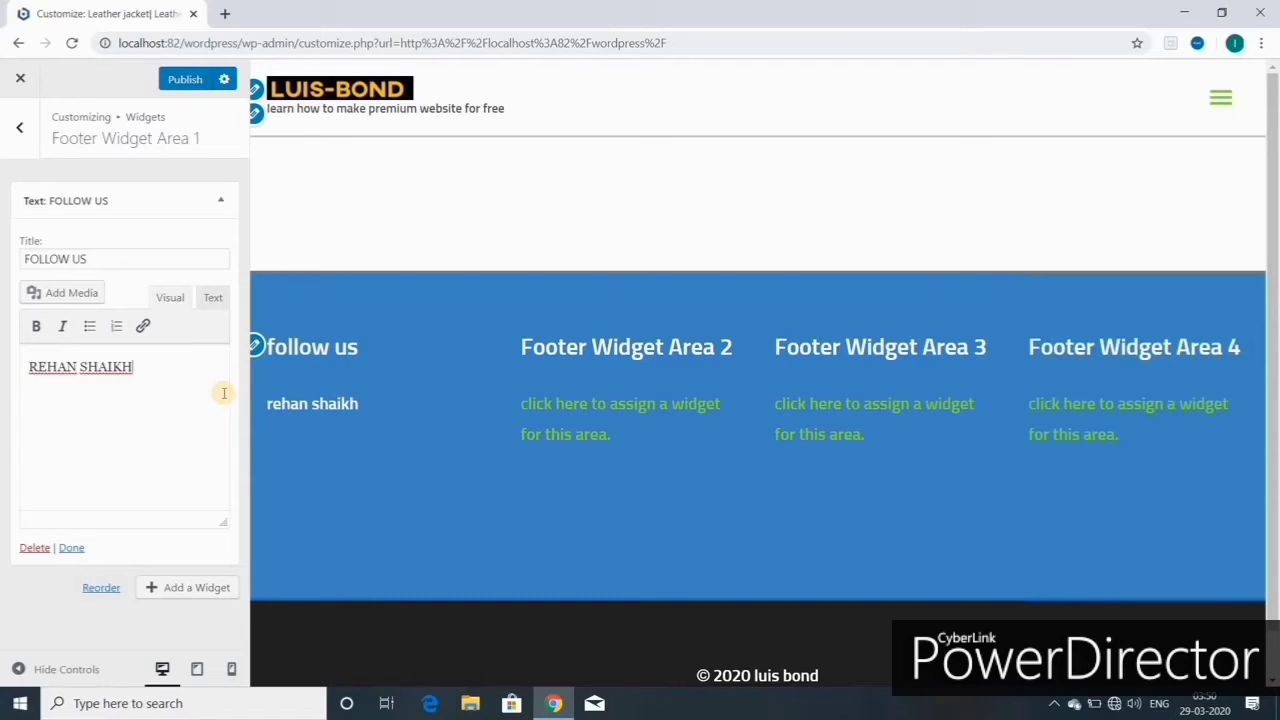
key("Return")
key("ctrl+v")
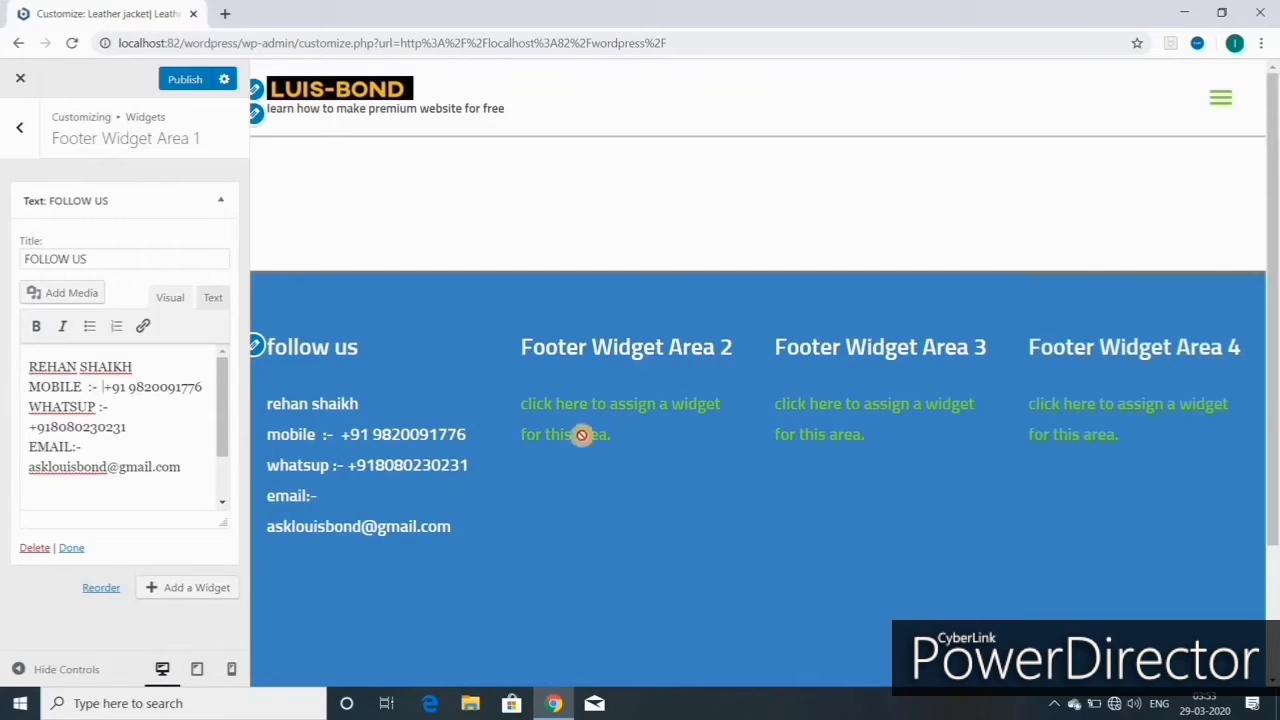
left_click(187, 80)
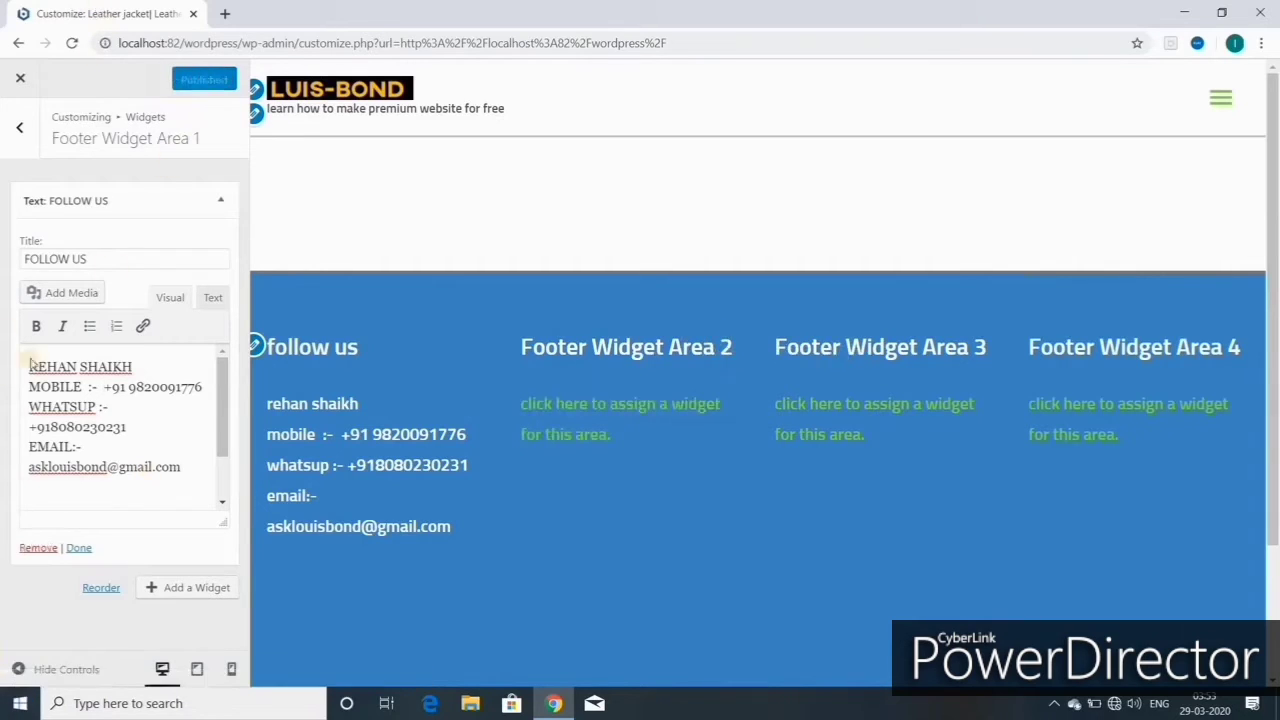
Step: Add a Gallery widget to Footer Widget Area 2
left_click(27, 131)
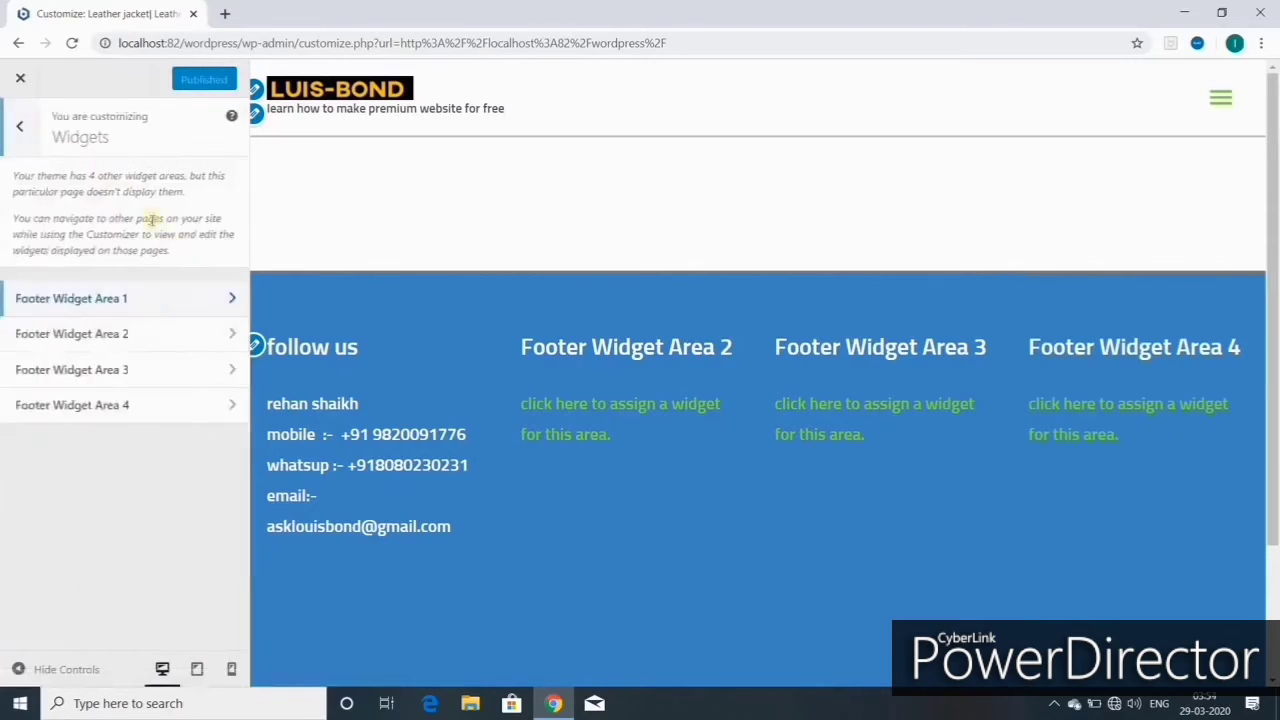
left_click(141, 334)
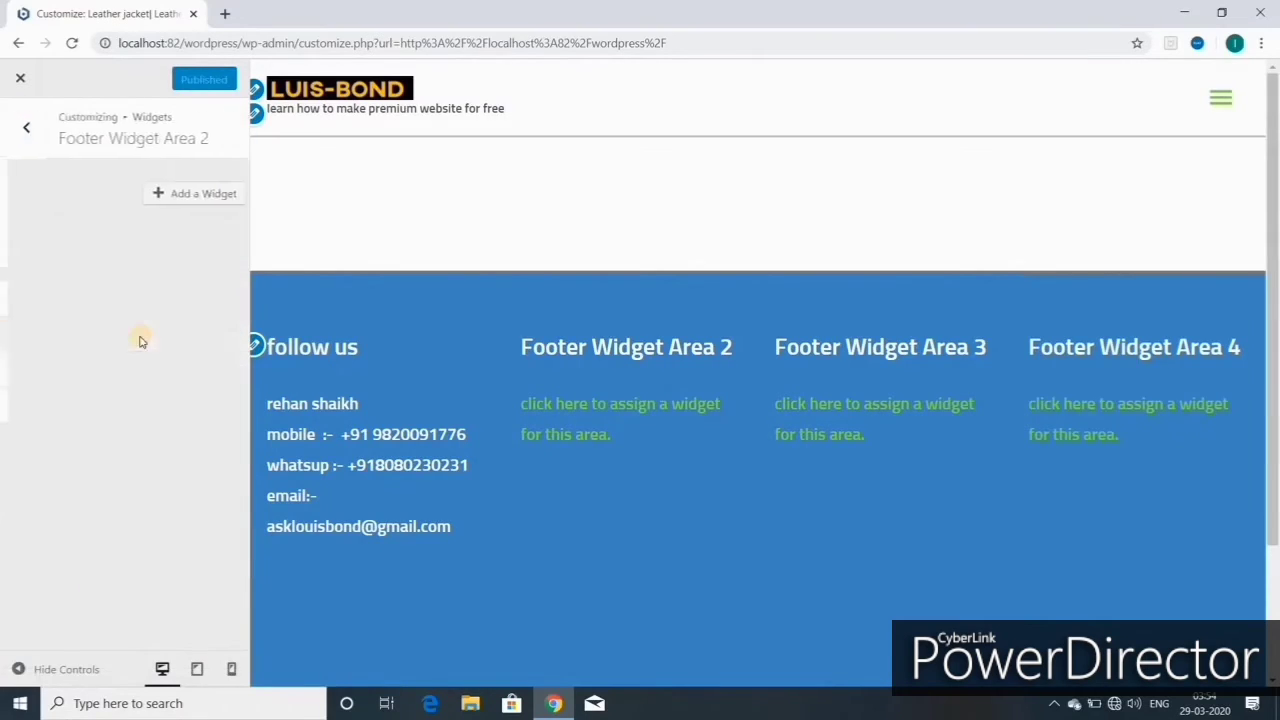
left_click(195, 197)
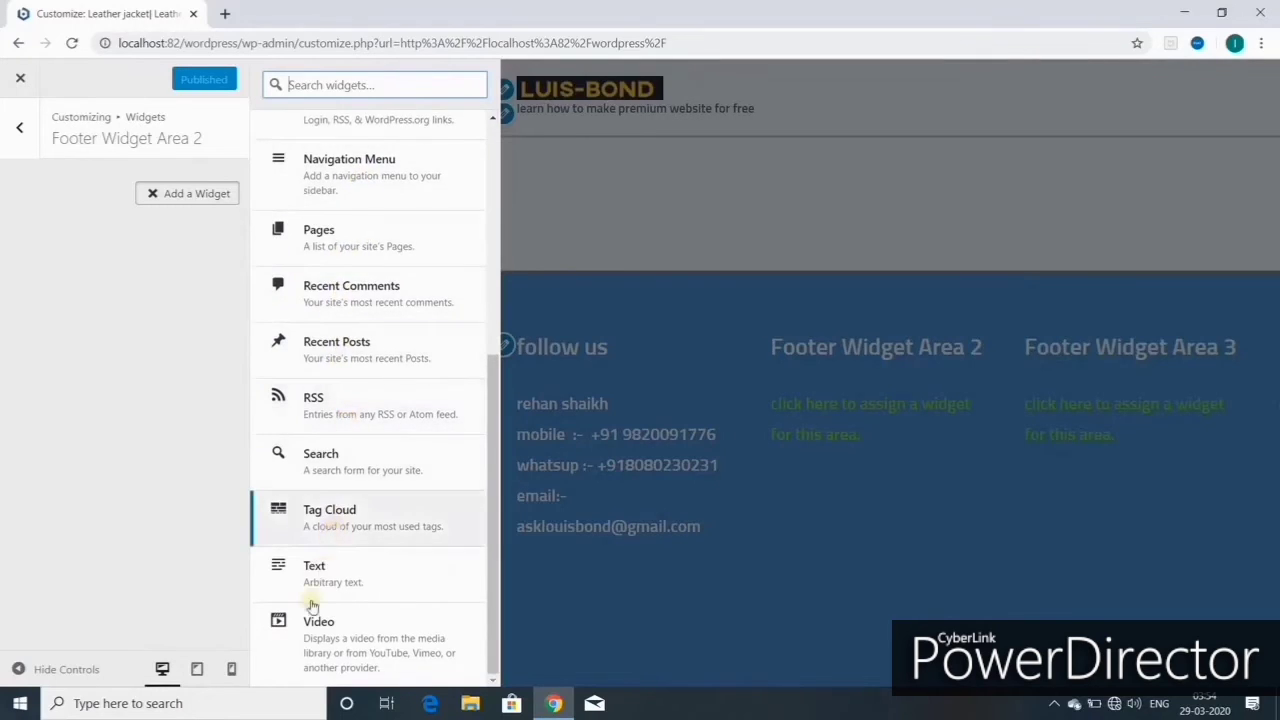
scroll(355, 432, "up", 4)
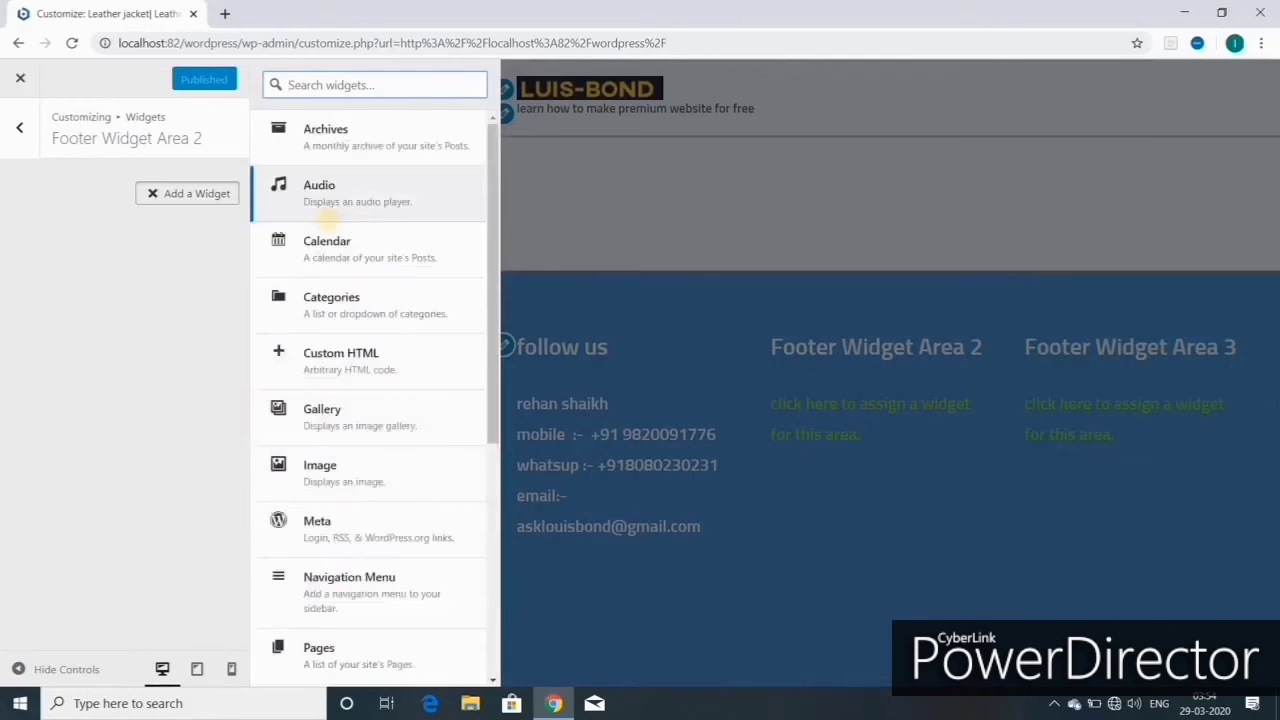
scroll(352, 332, "down", 1)
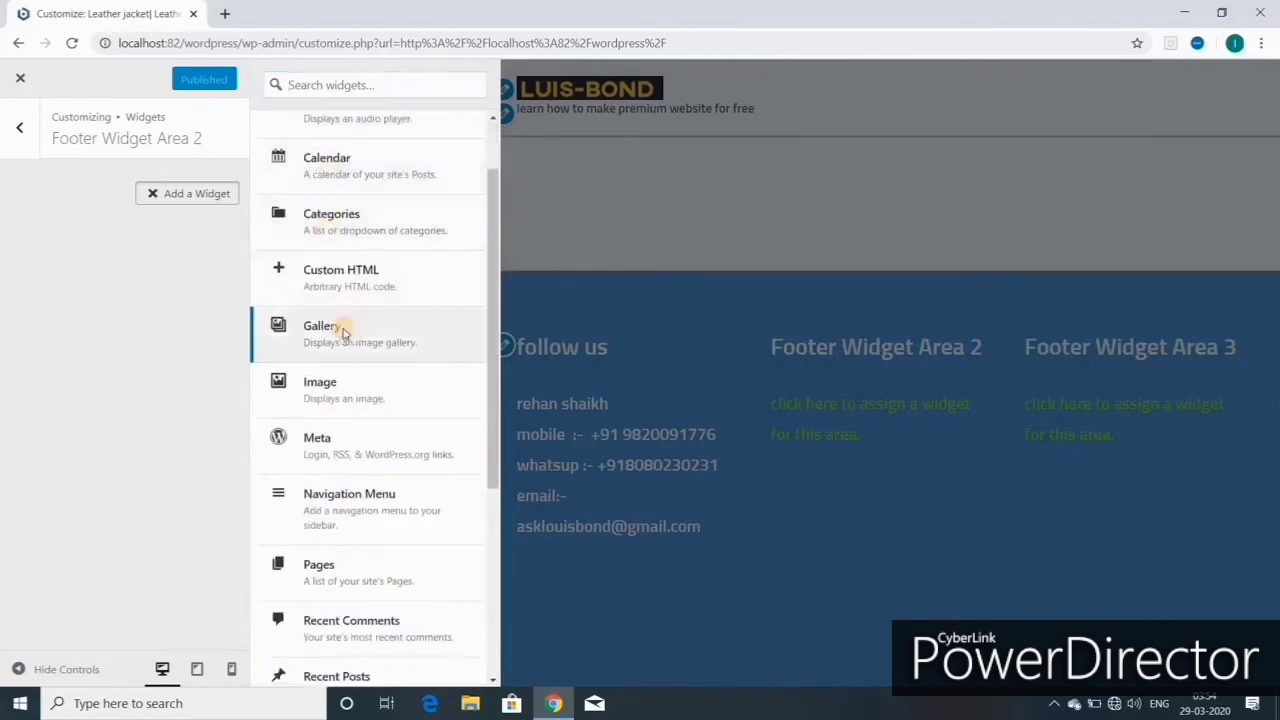
left_click(340, 331)
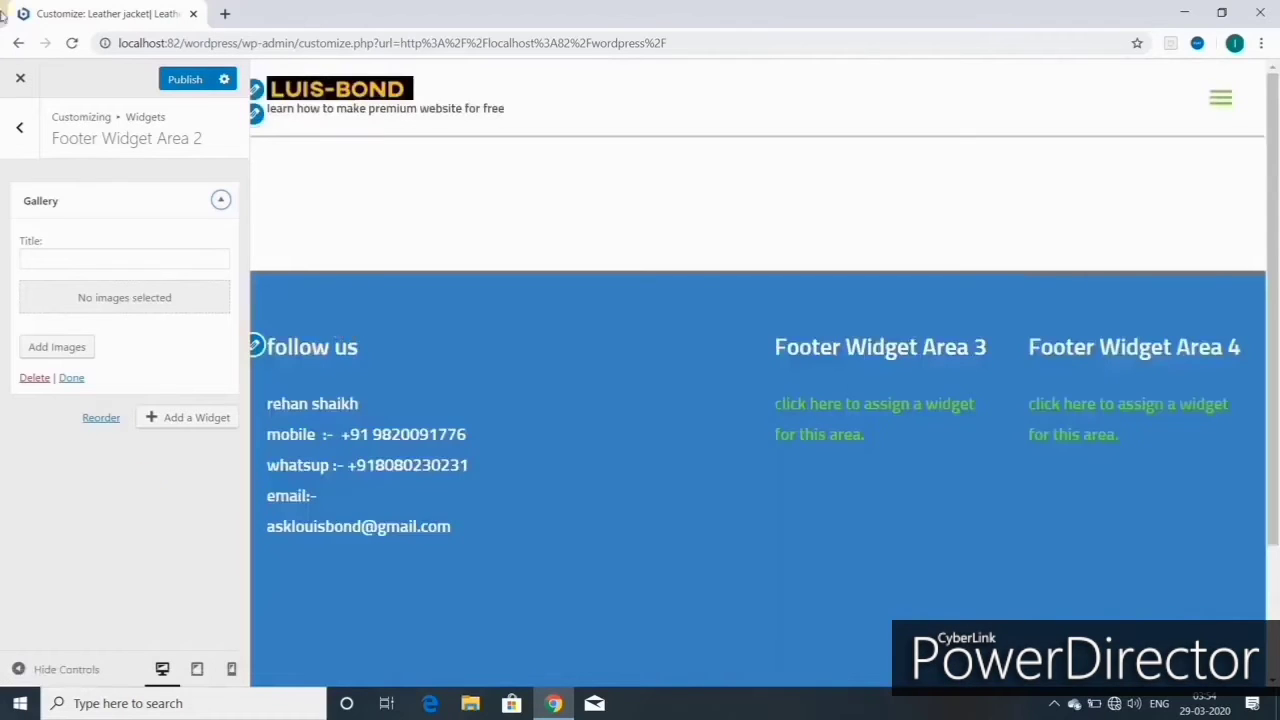
left_click(67, 256)
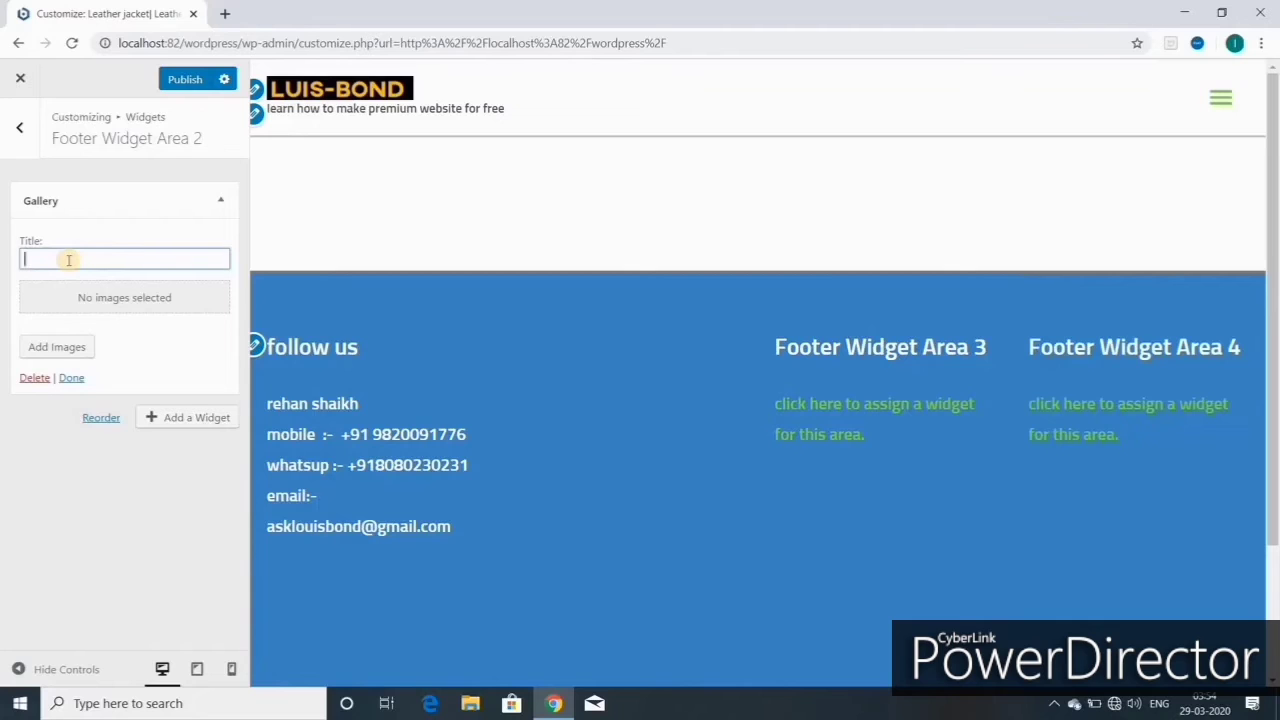
type("New A")
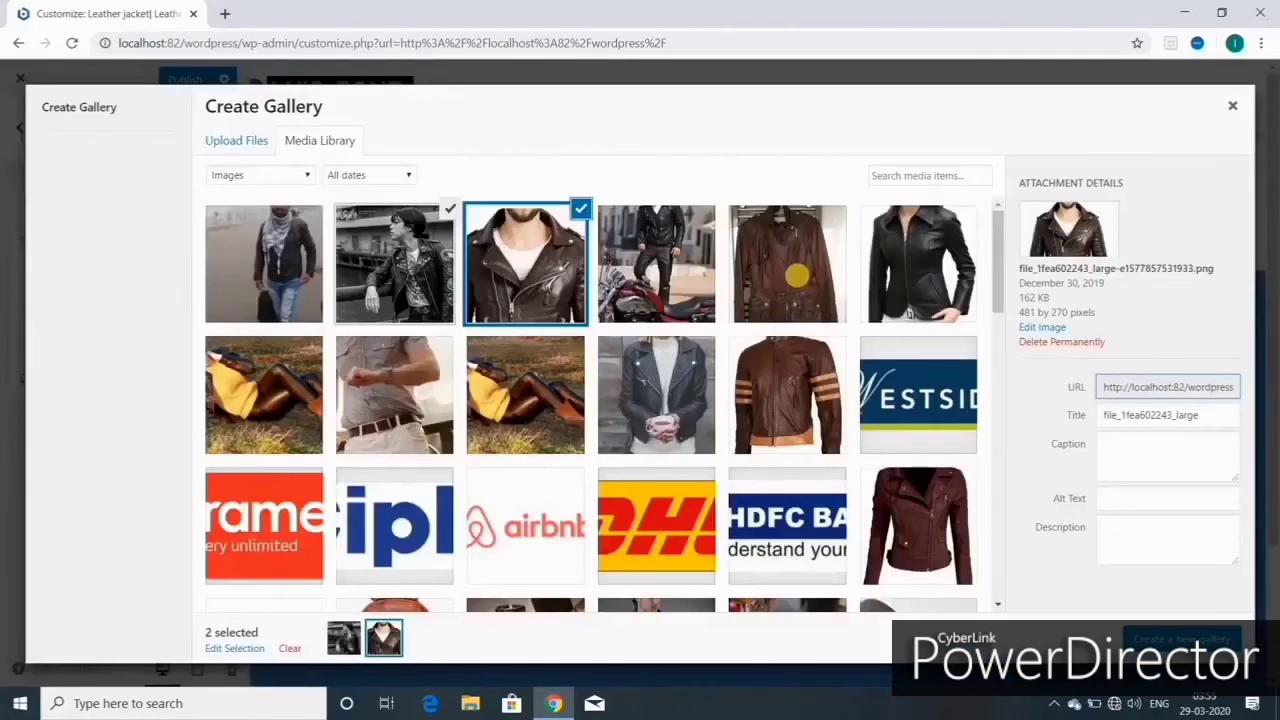
Step: Replace the white-shirt leather jacket photo in the gallery selection with the tan backpack and the dark brown leather bag
scroll(657, 435, "down", 3)
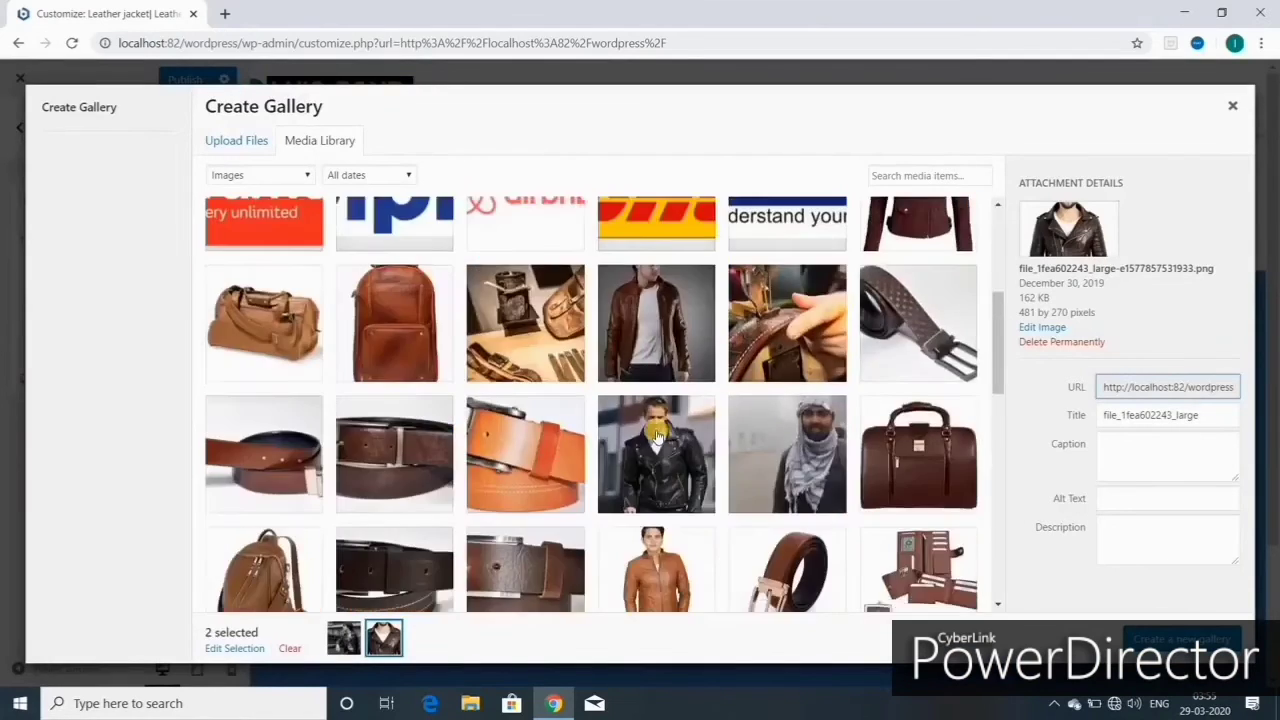
scroll(657, 435, "up", 3)
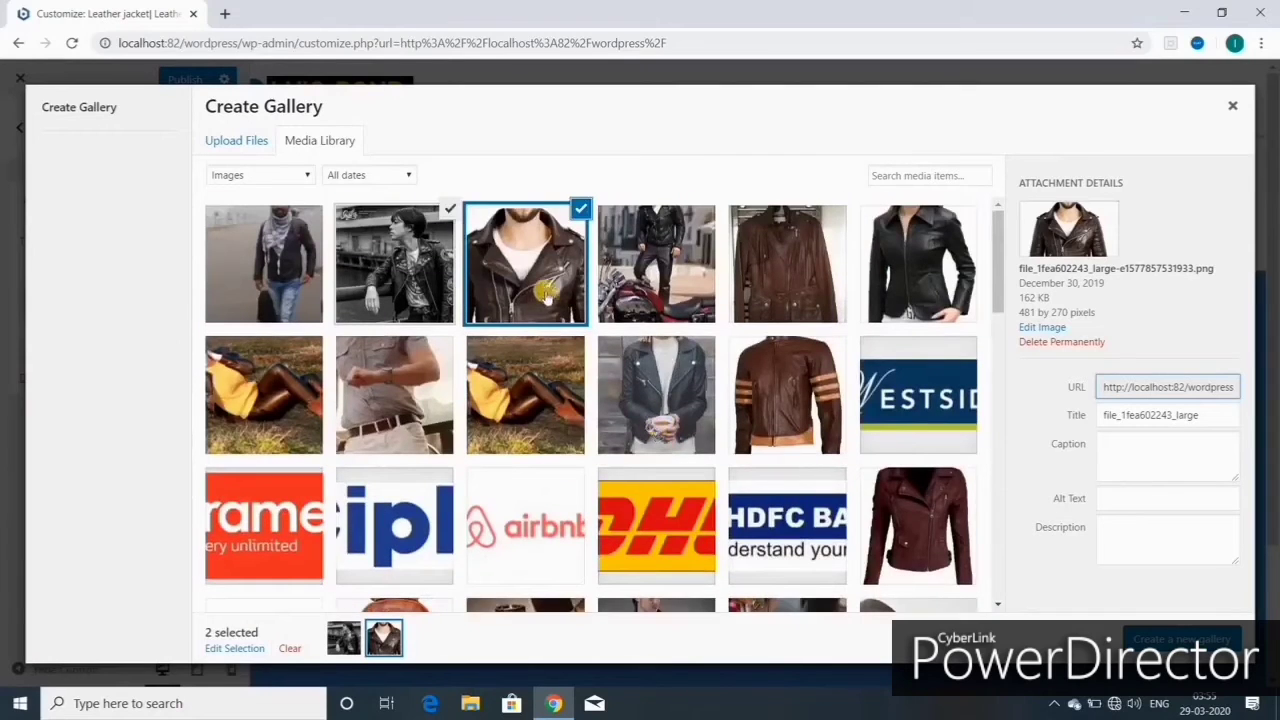
left_click(581, 211)
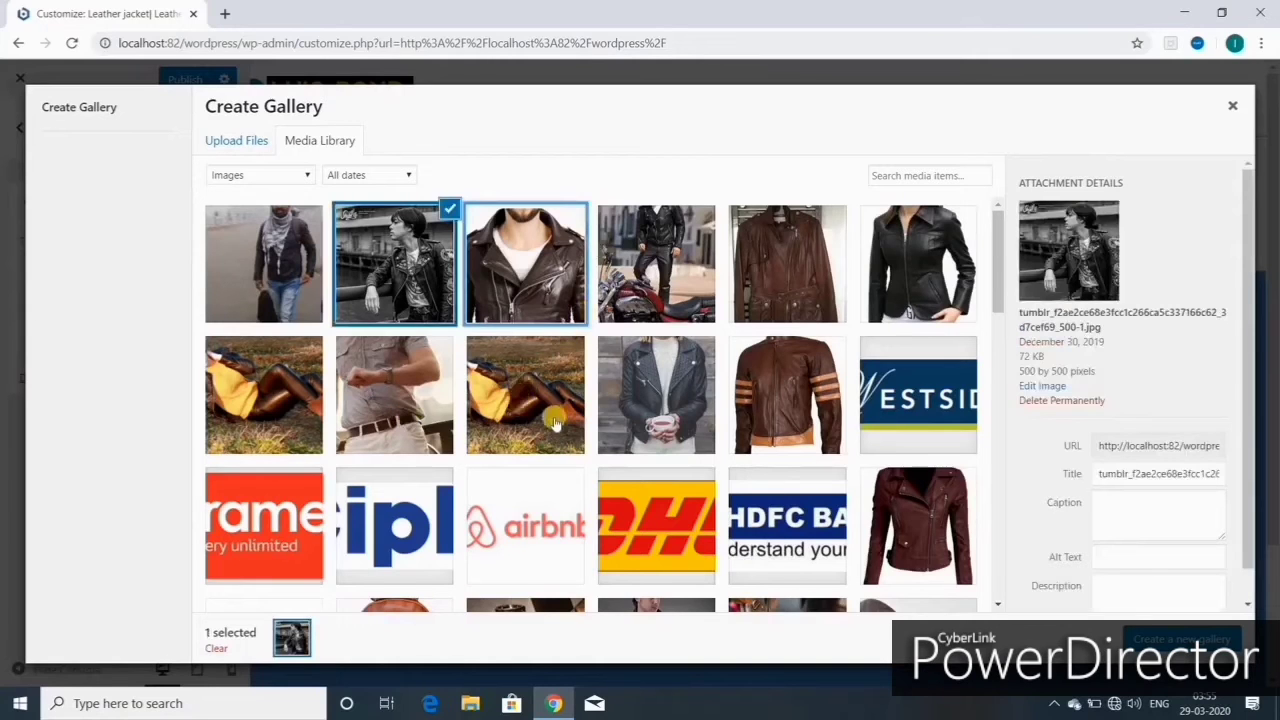
scroll(557, 424, "down", 2)
scroll(557, 424, "down", 1)
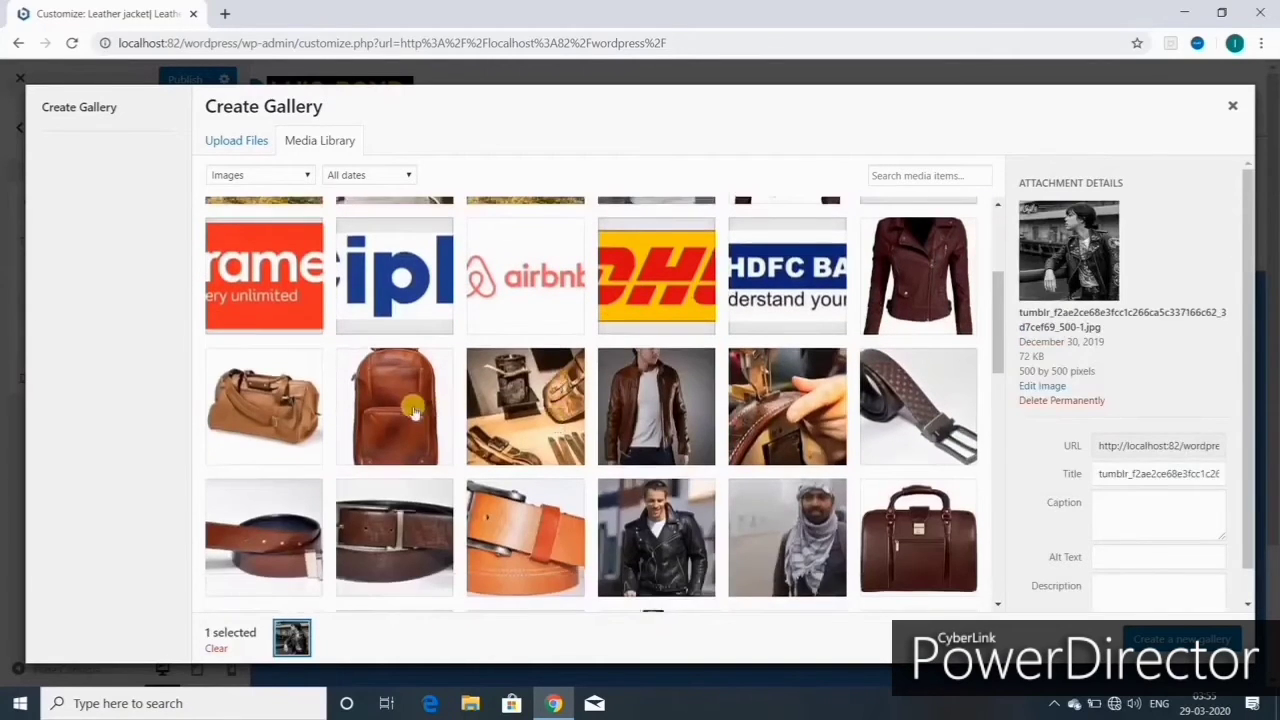
left_click(414, 410)
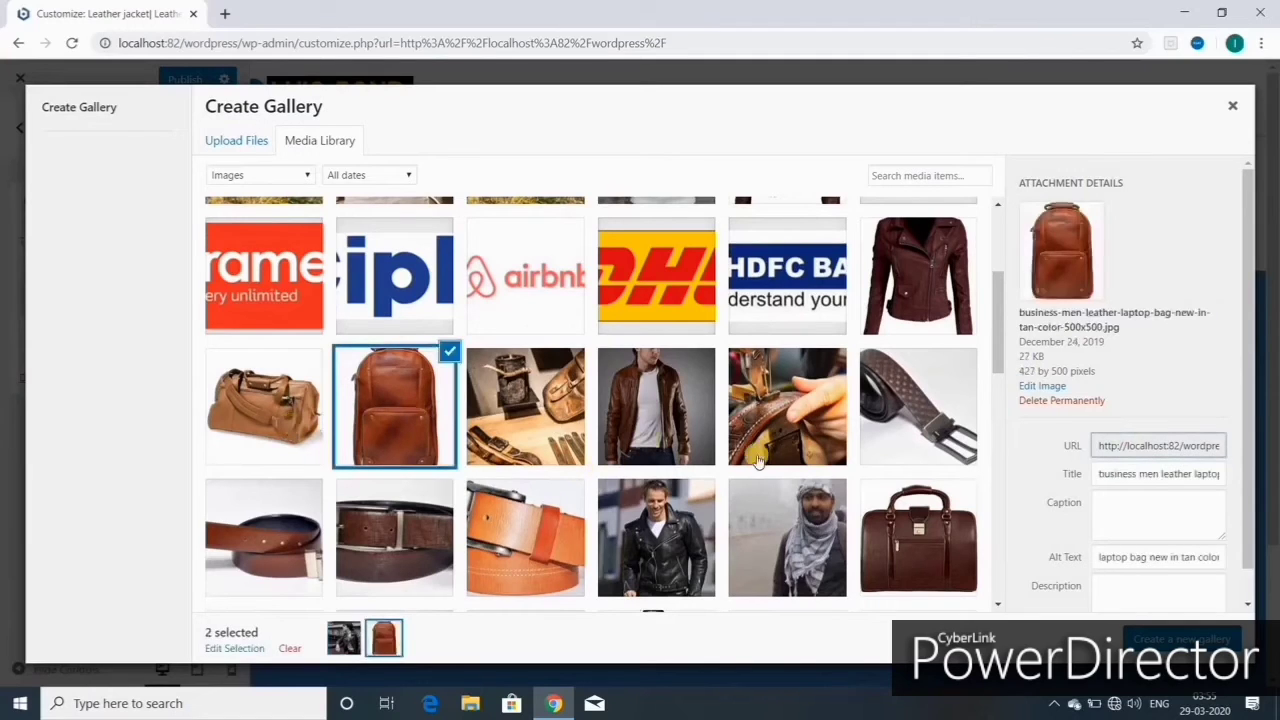
left_click(925, 537)
Step: Add the photo of the man in a white T-shirt against the blue wall to the gallery selection
scroll(770, 450, "down", 4)
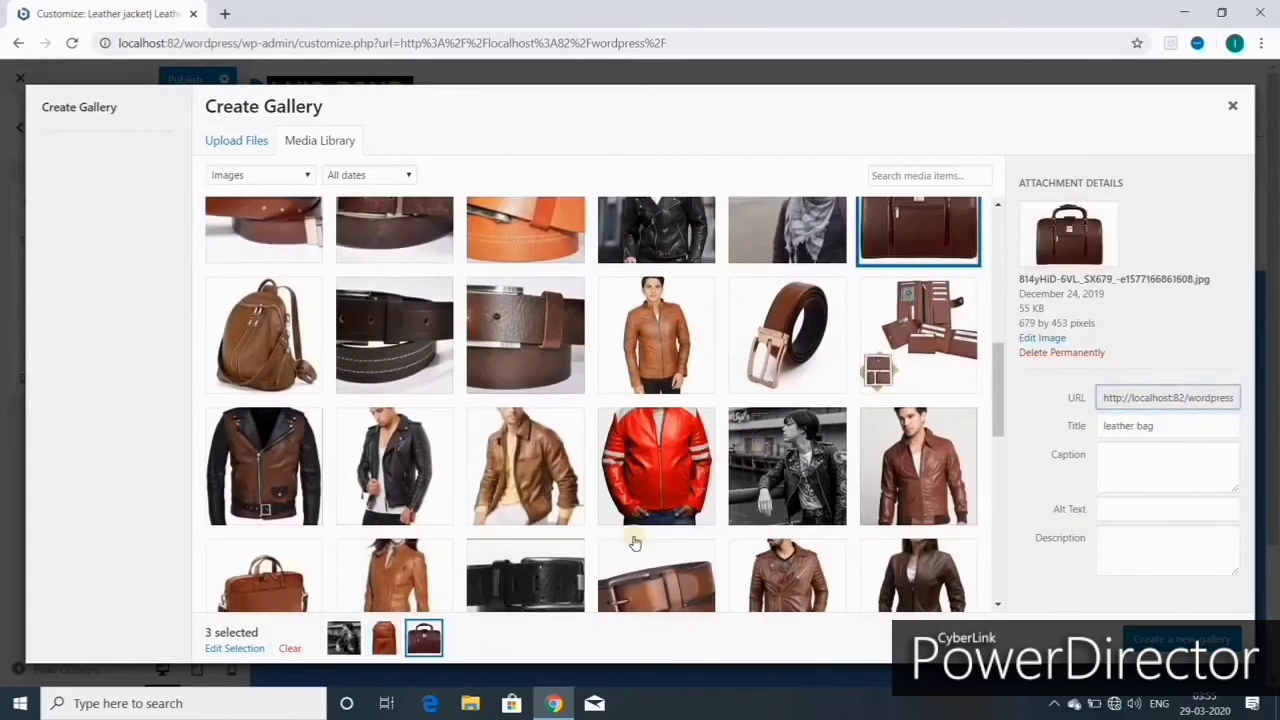
scroll(624, 475, "down", 5)
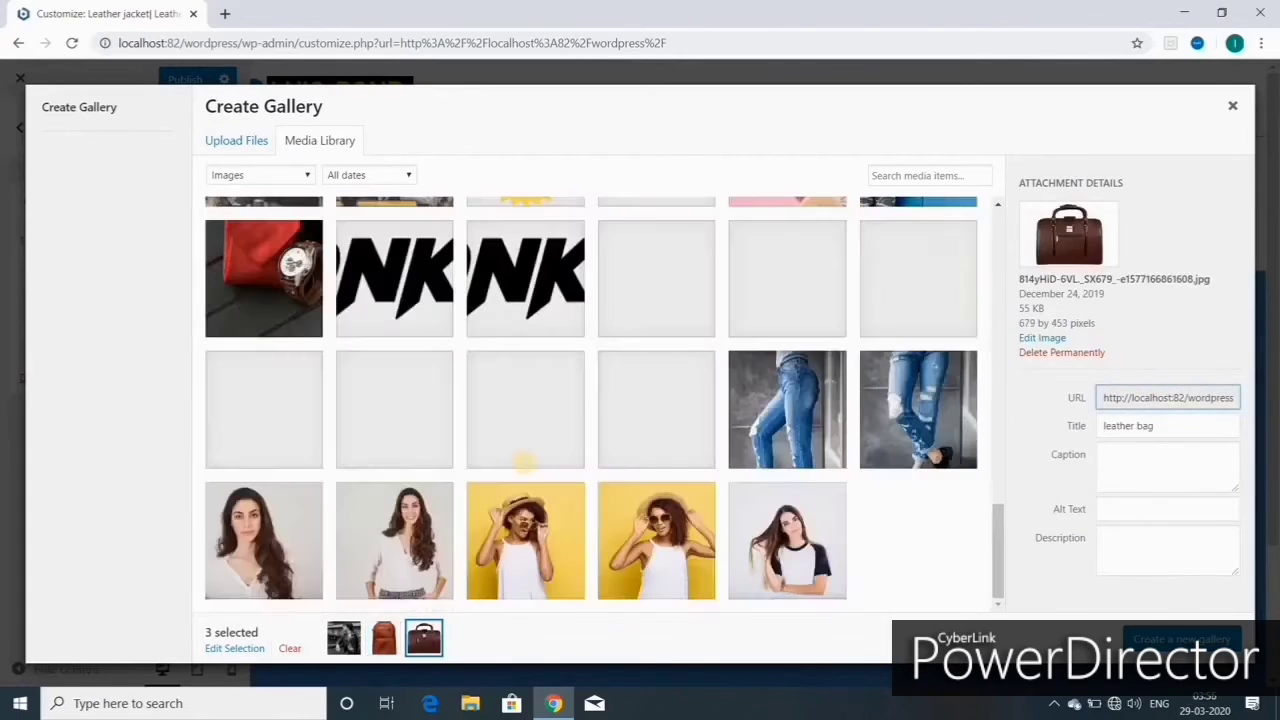
scroll(524, 468, "up", 3)
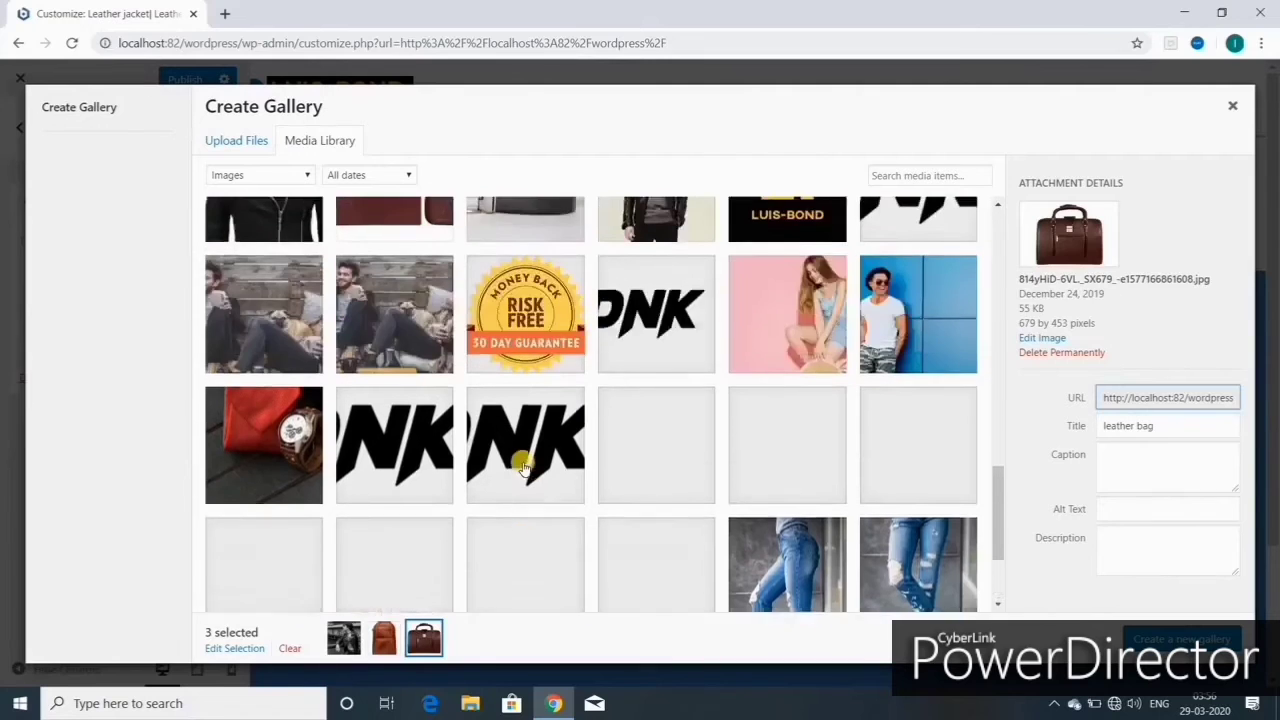
scroll(770, 384, "down", 2)
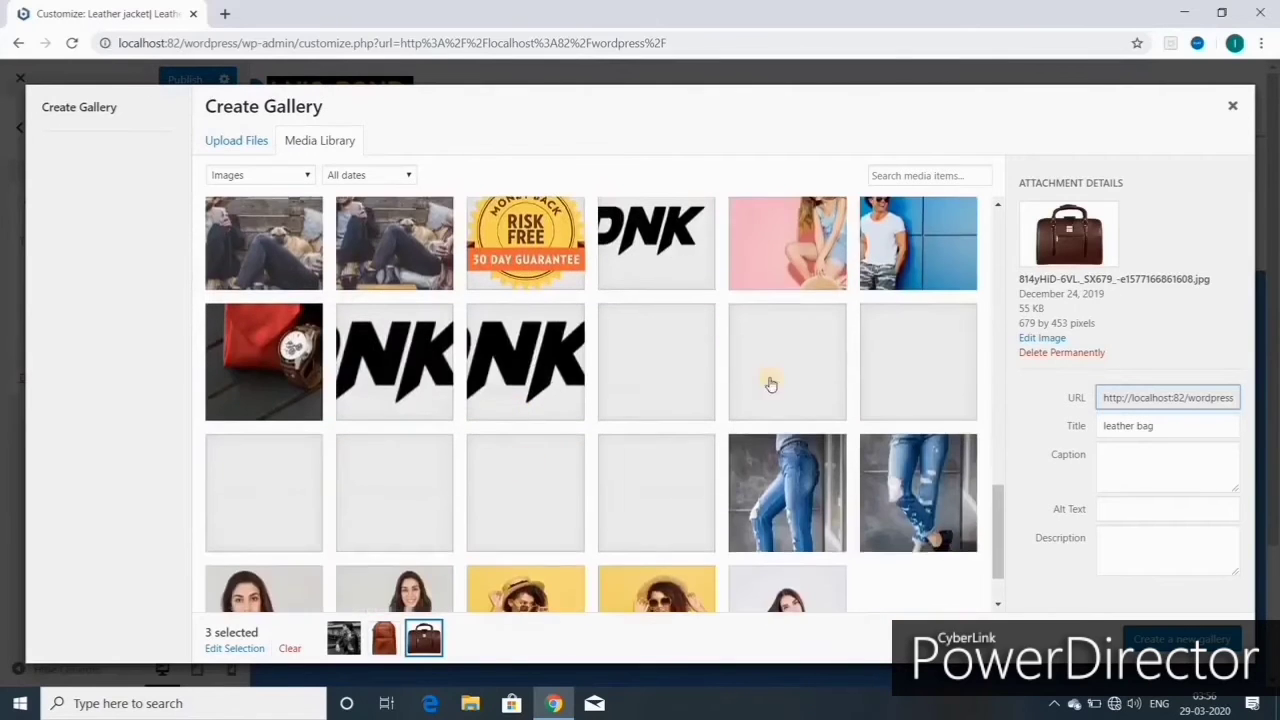
left_click(906, 262)
Step: Create a new gallery from the selected images and insert it into the widget
scroll(688, 397, "up", 2)
scroll(688, 397, "up", 4)
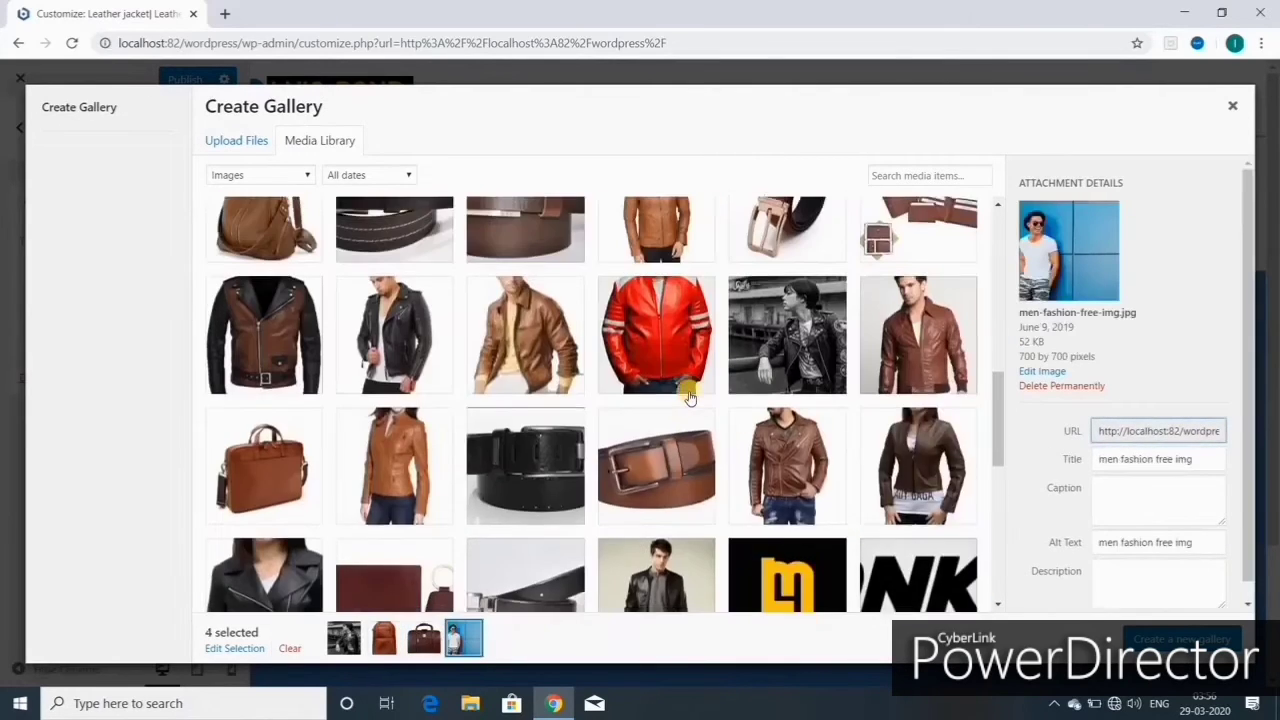
scroll(688, 397, "up", 2)
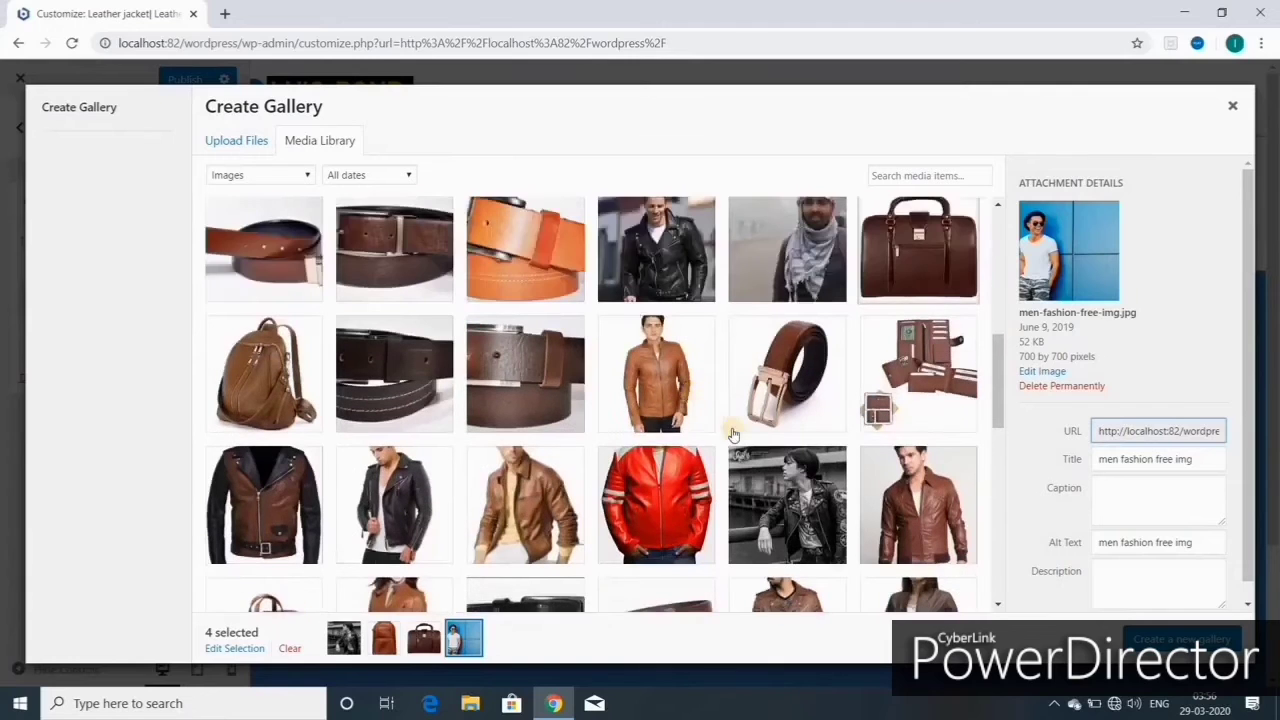
scroll(742, 448, "up", 3)
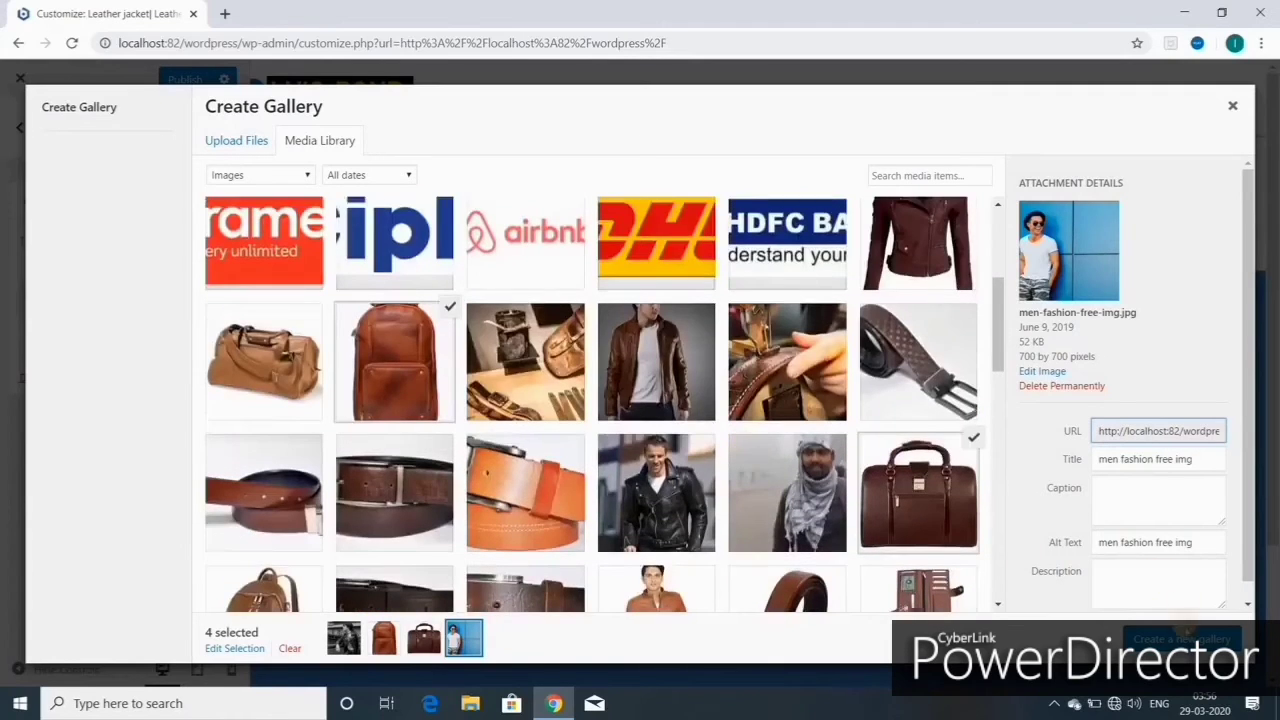
left_click(1185, 639)
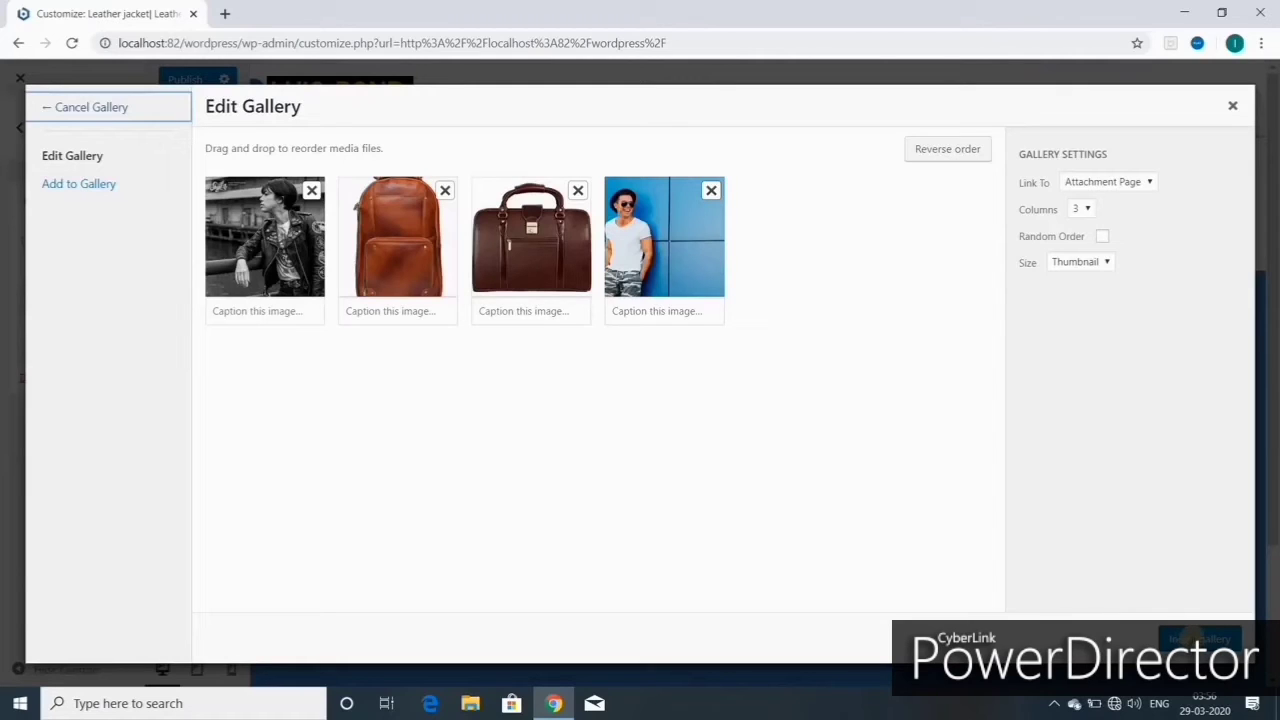
left_click(1200, 637)
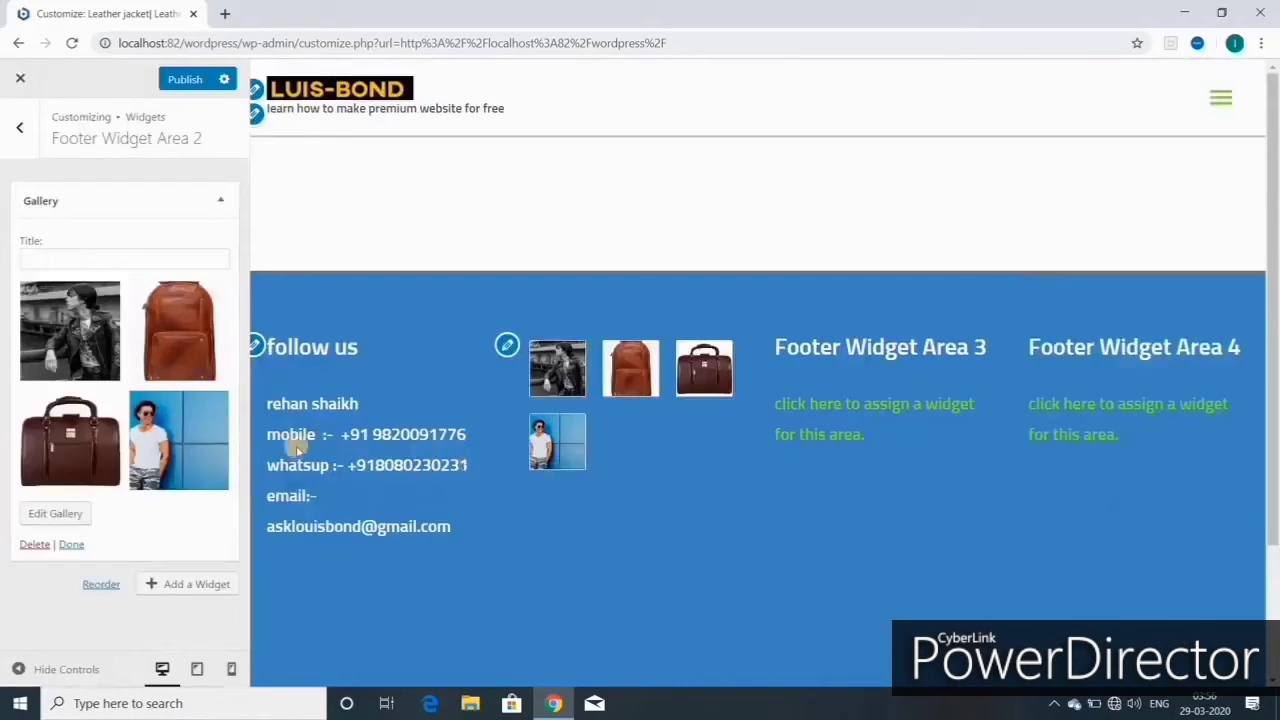
Step: Add the yellow-top leather trousers photo, the striped-sleeve brown jacket and the black jacket with white top to the gallery, and update it
left_click(62, 519)
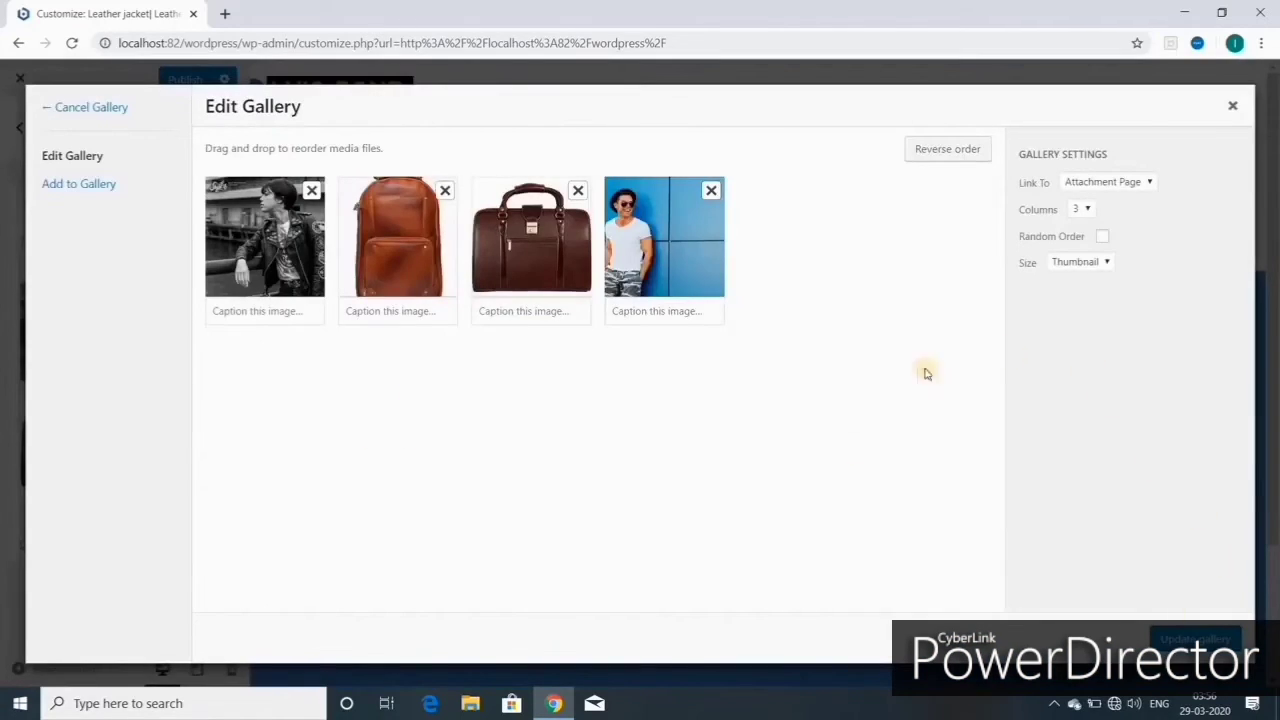
left_click(88, 187)
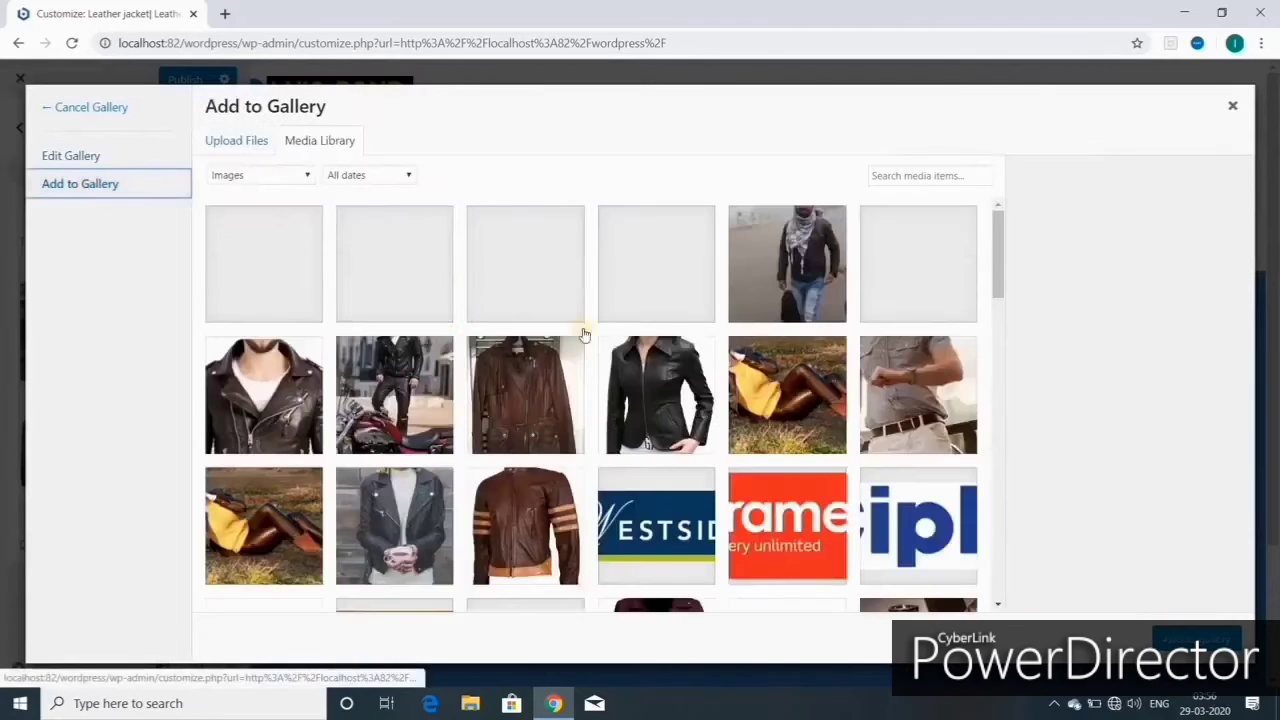
left_click(776, 396)
left_click(560, 520)
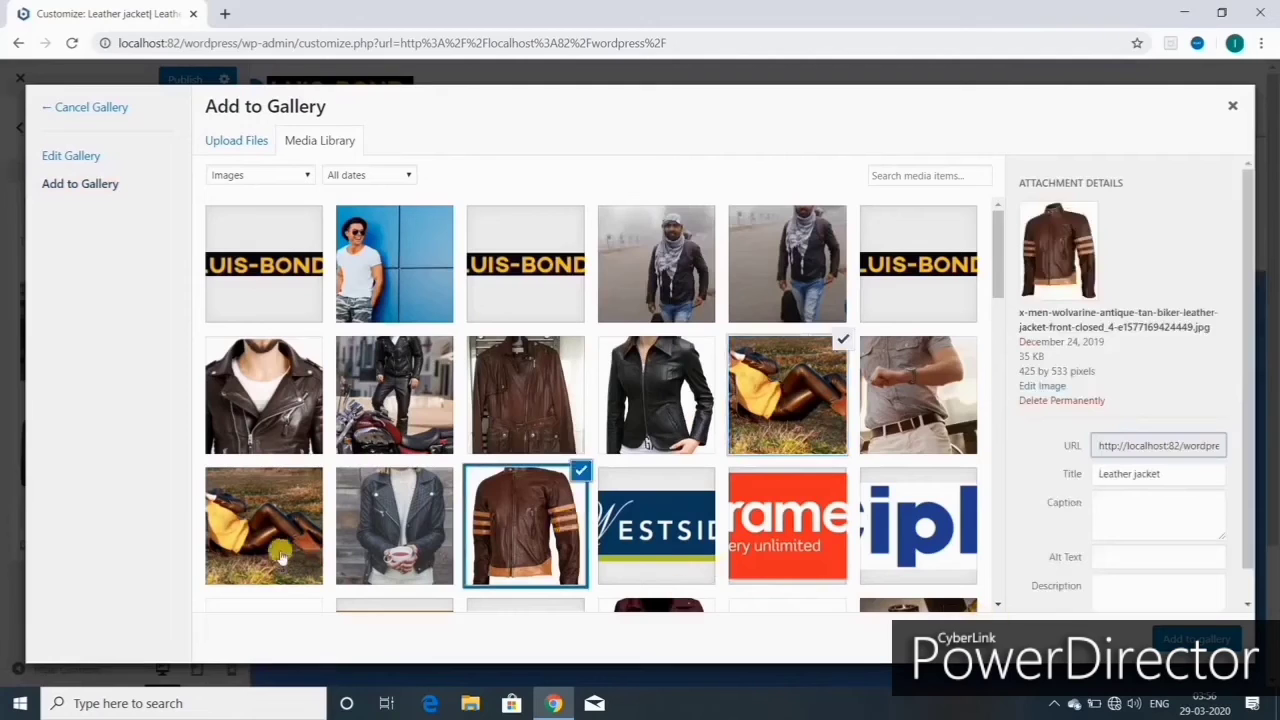
left_click(381, 523)
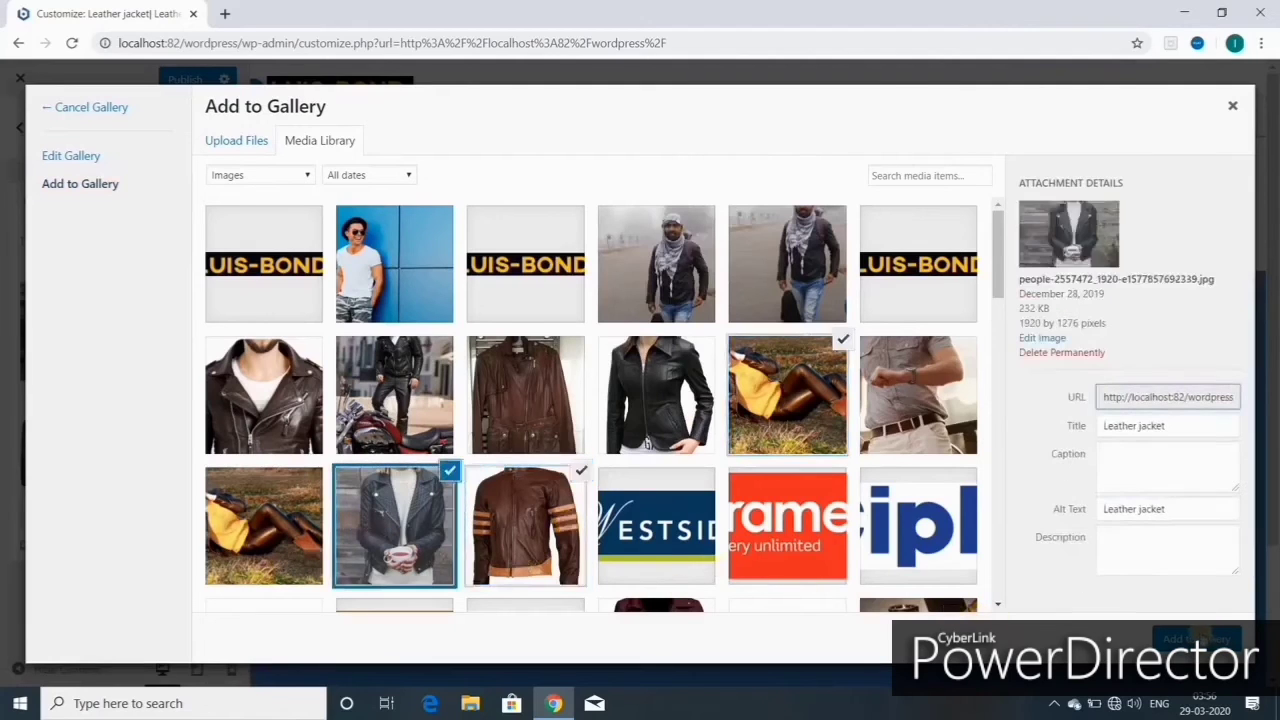
left_click(1196, 638)
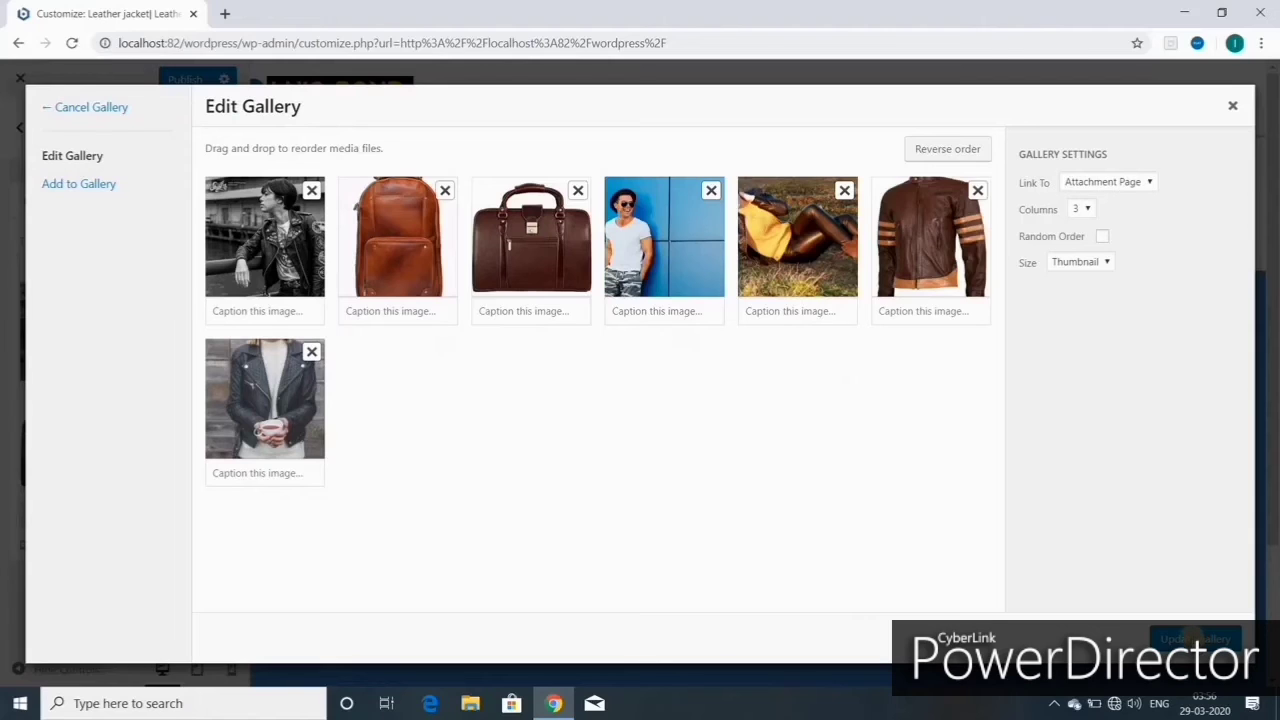
left_click(1196, 638)
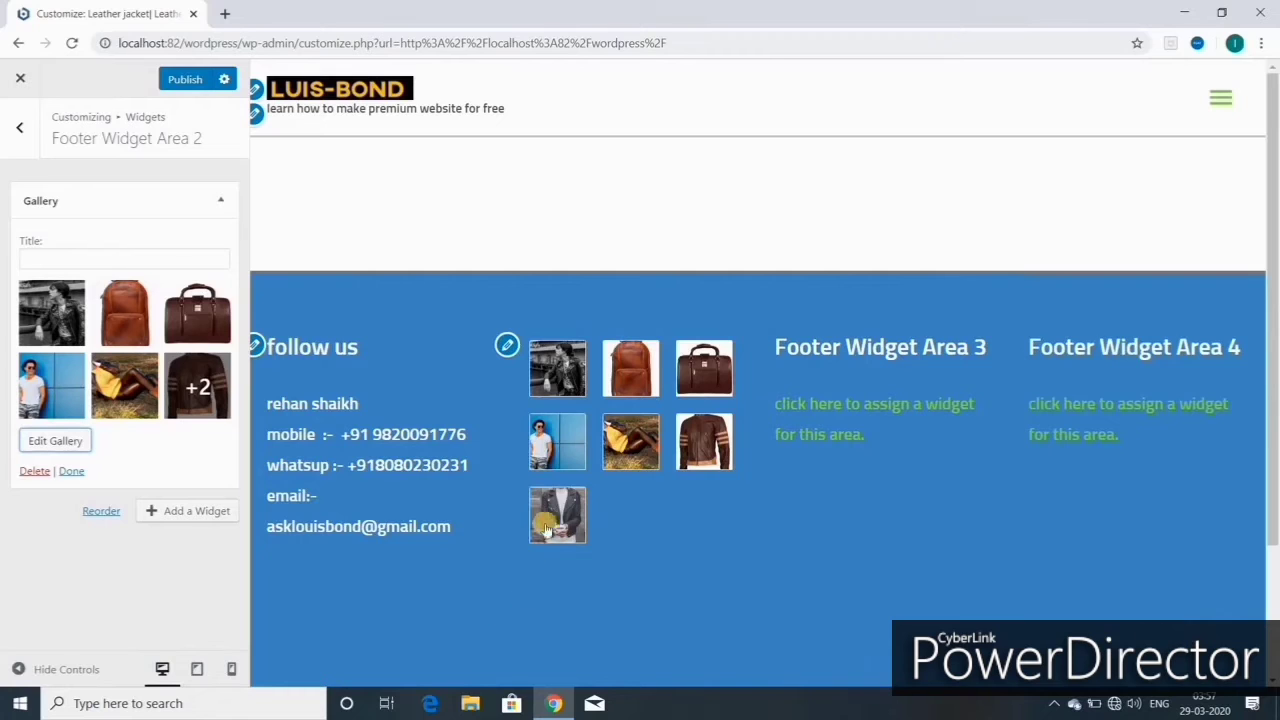
Step: Remove the black-and-white photo from the gallery and update it
left_click(55, 441)
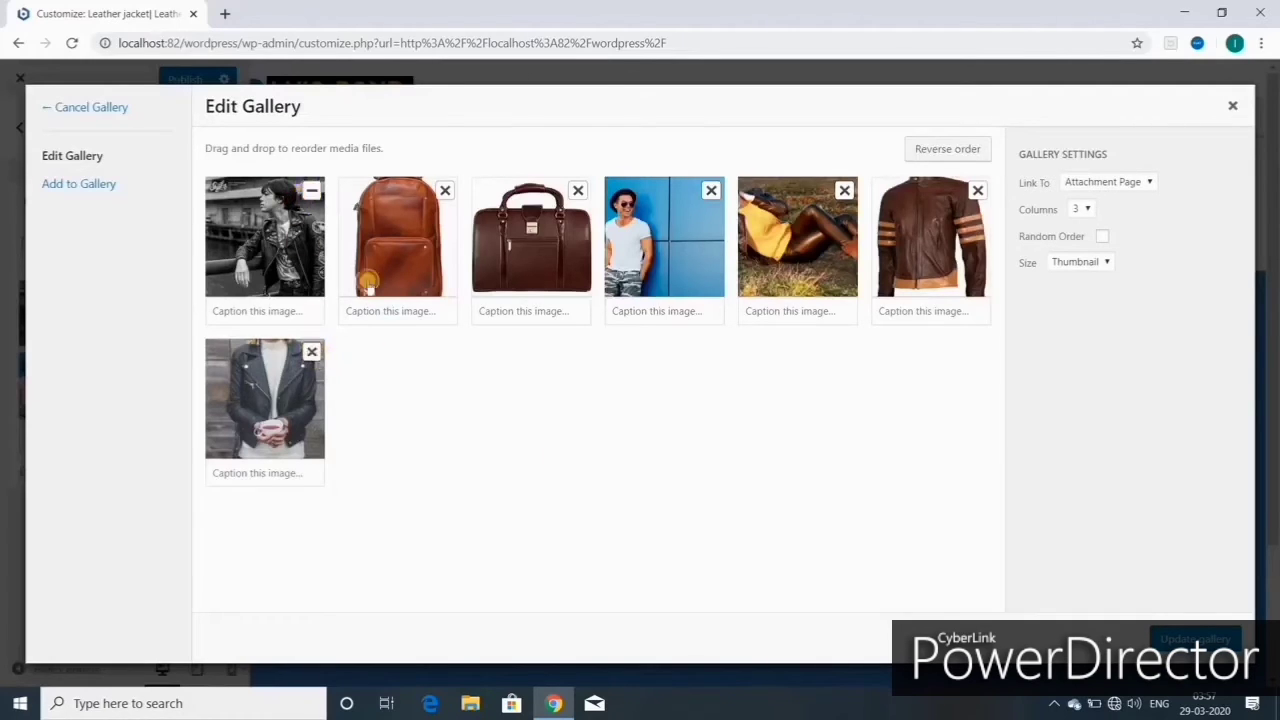
left_click(311, 191)
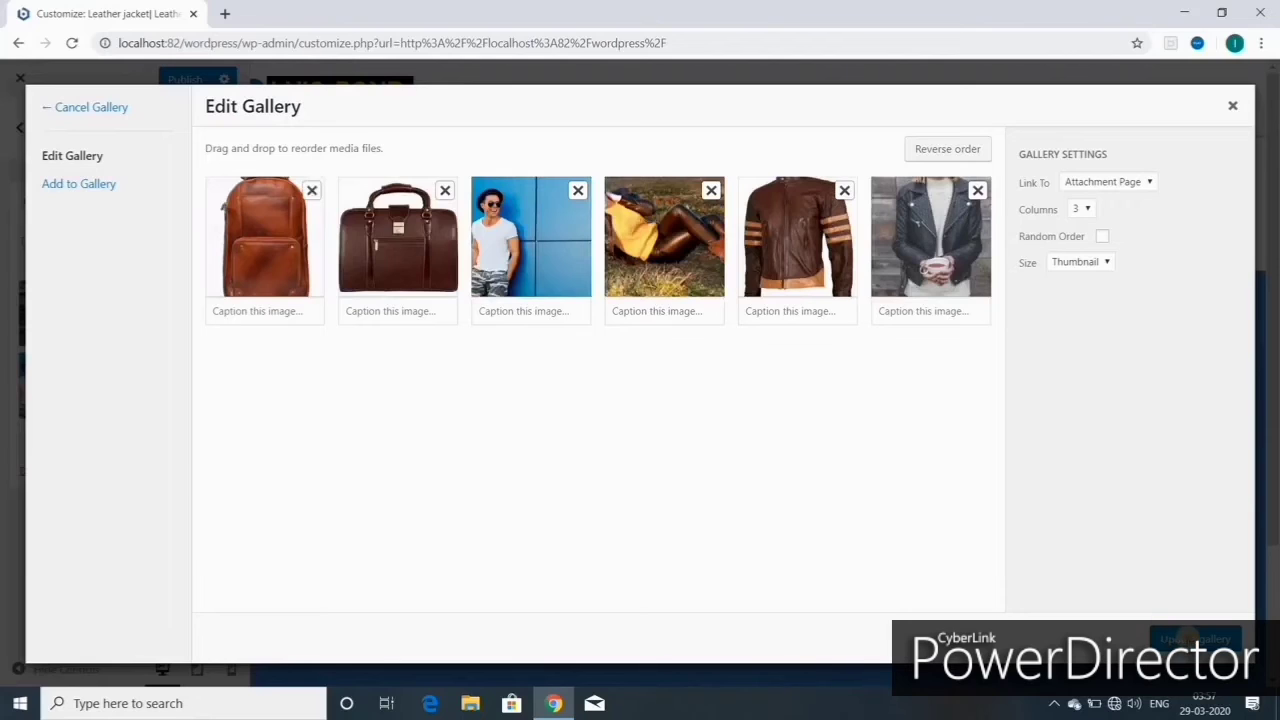
left_click(1190, 638)
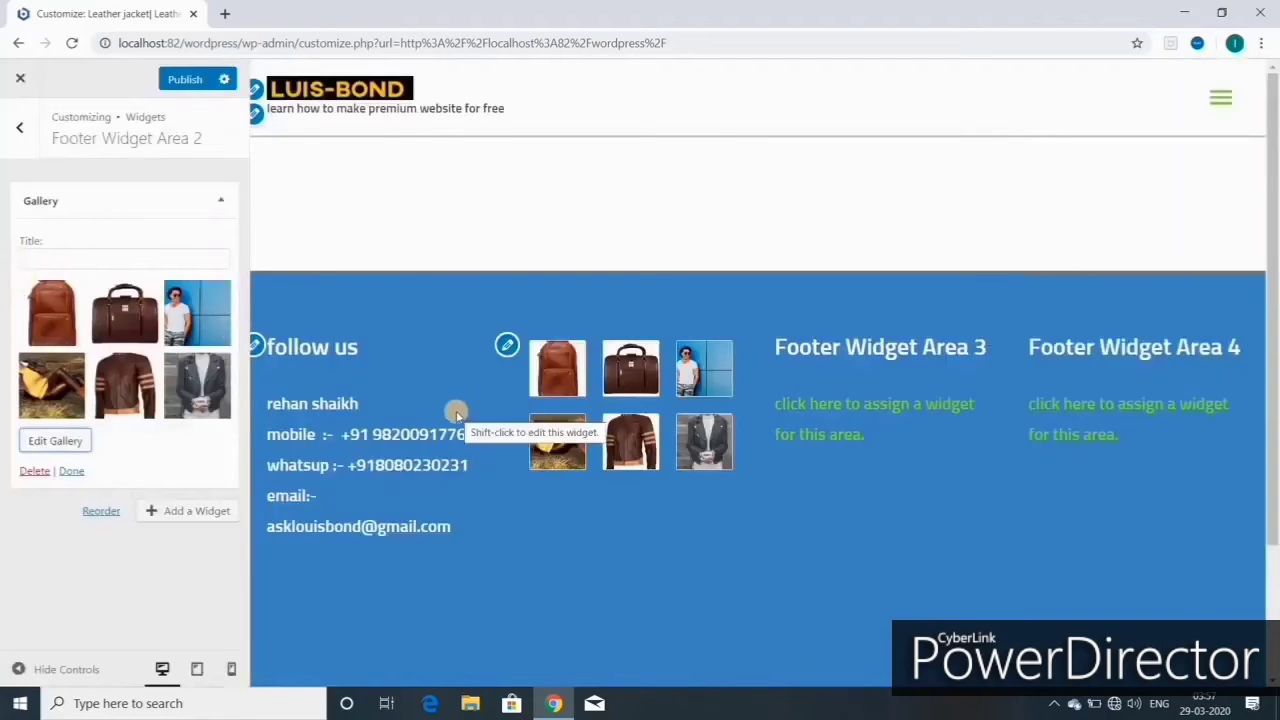
Step: Title the gallery widget "NEW ARRIVAL"
left_click(40, 258)
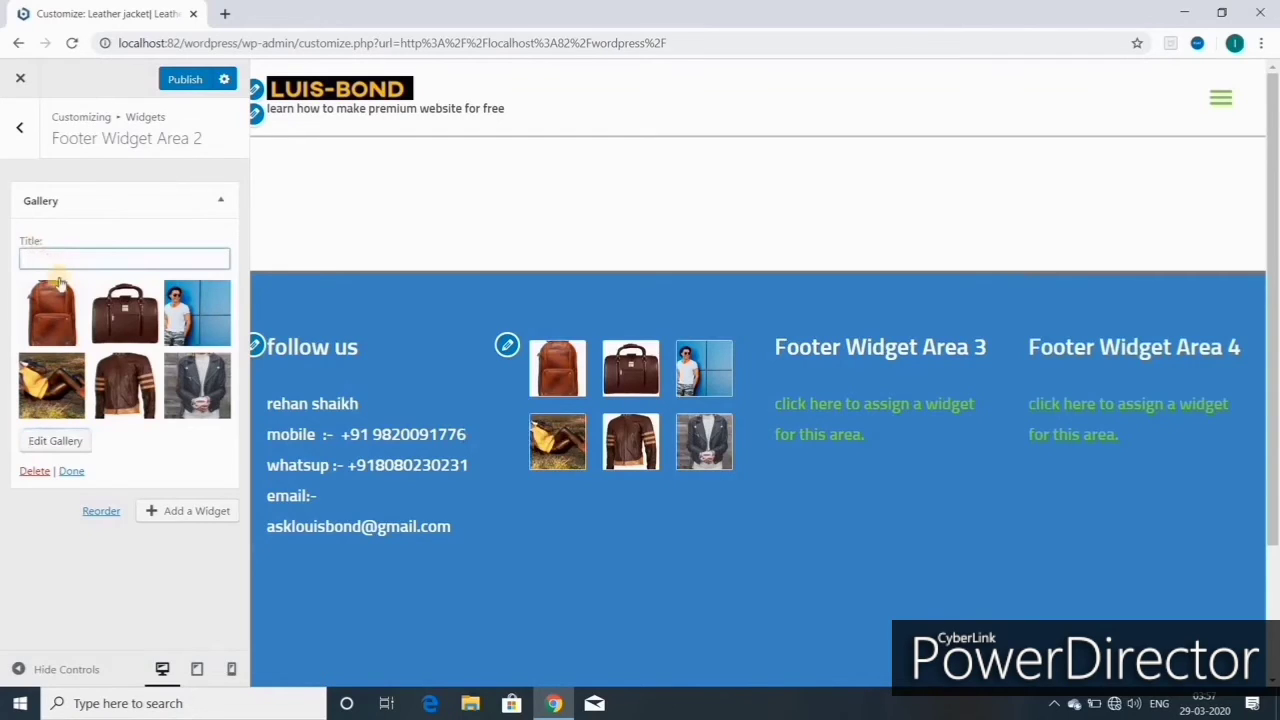
type("NEW AR")
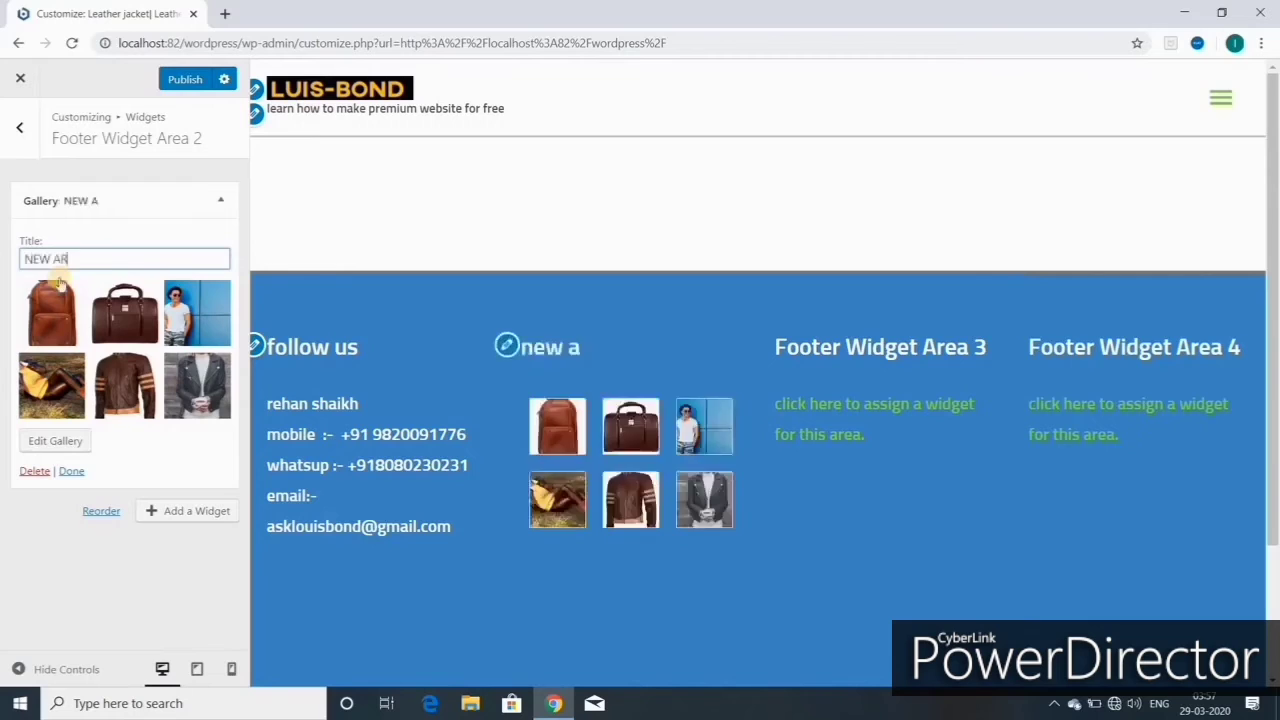
type("RIV")
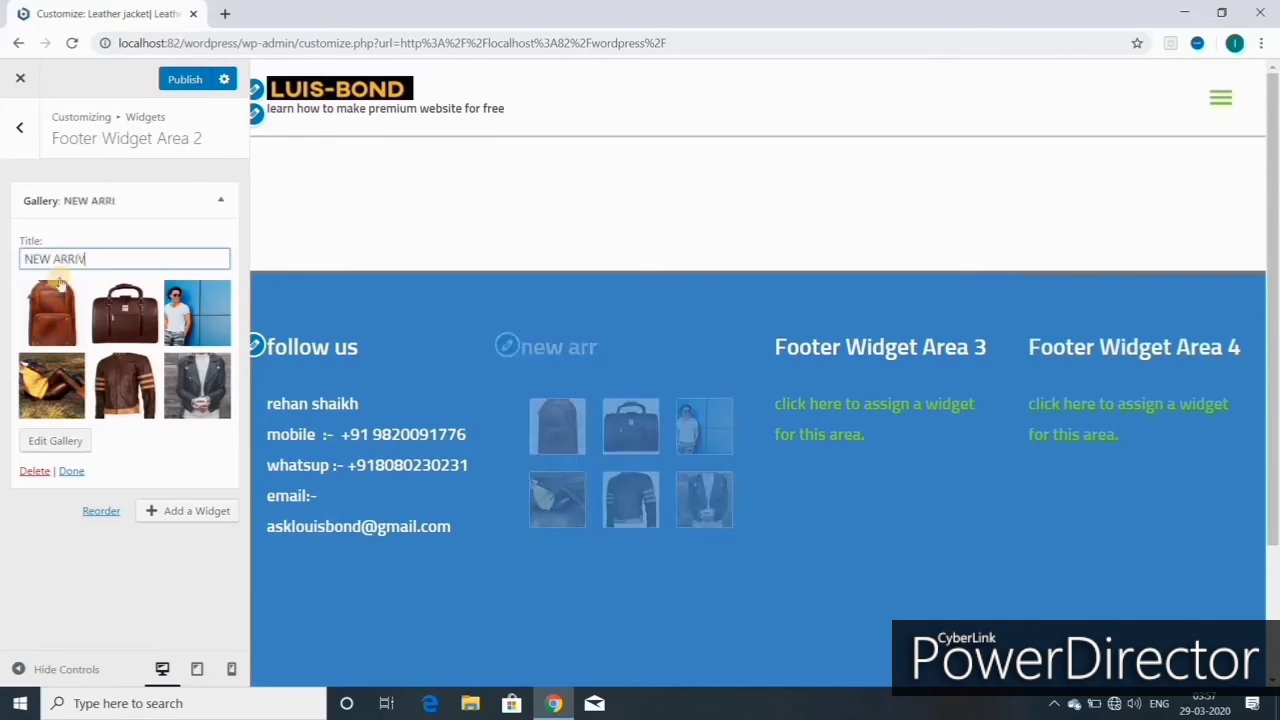
type("AL")
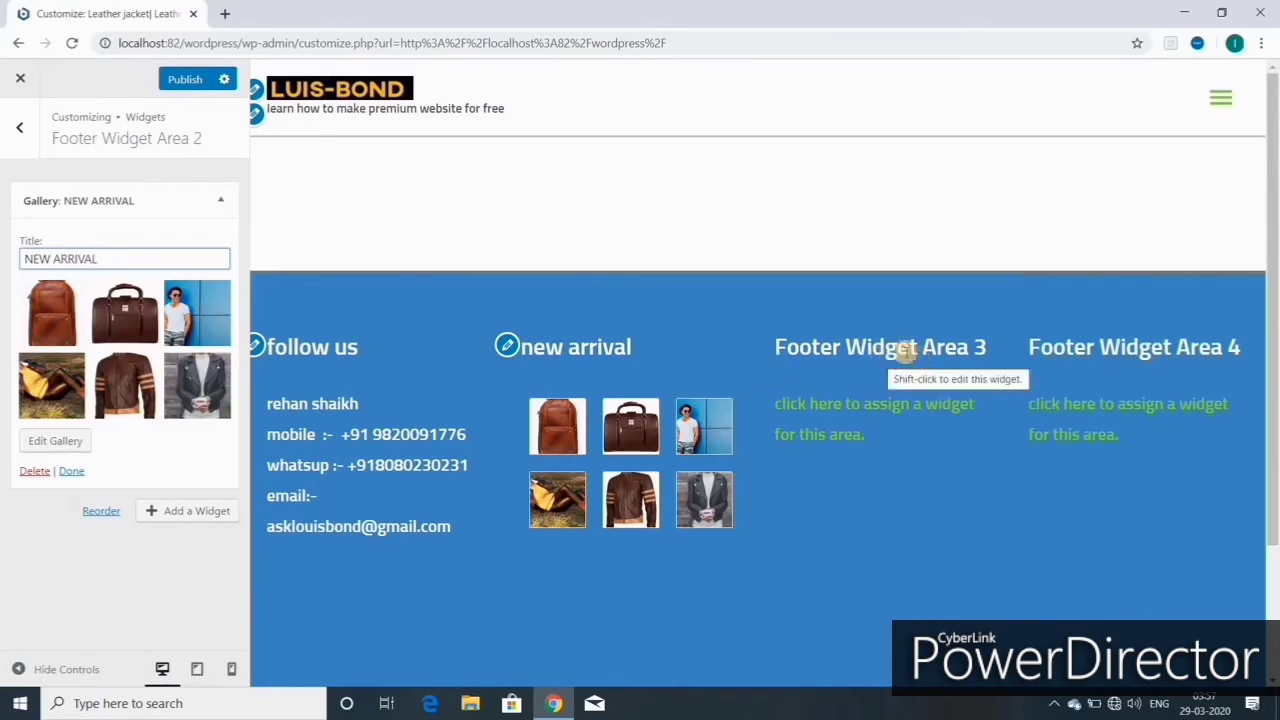
Step: Publish the "NEW ARRIVAL" gallery changes, collapse the widget and return to the list of widget areas
left_click(178, 86)
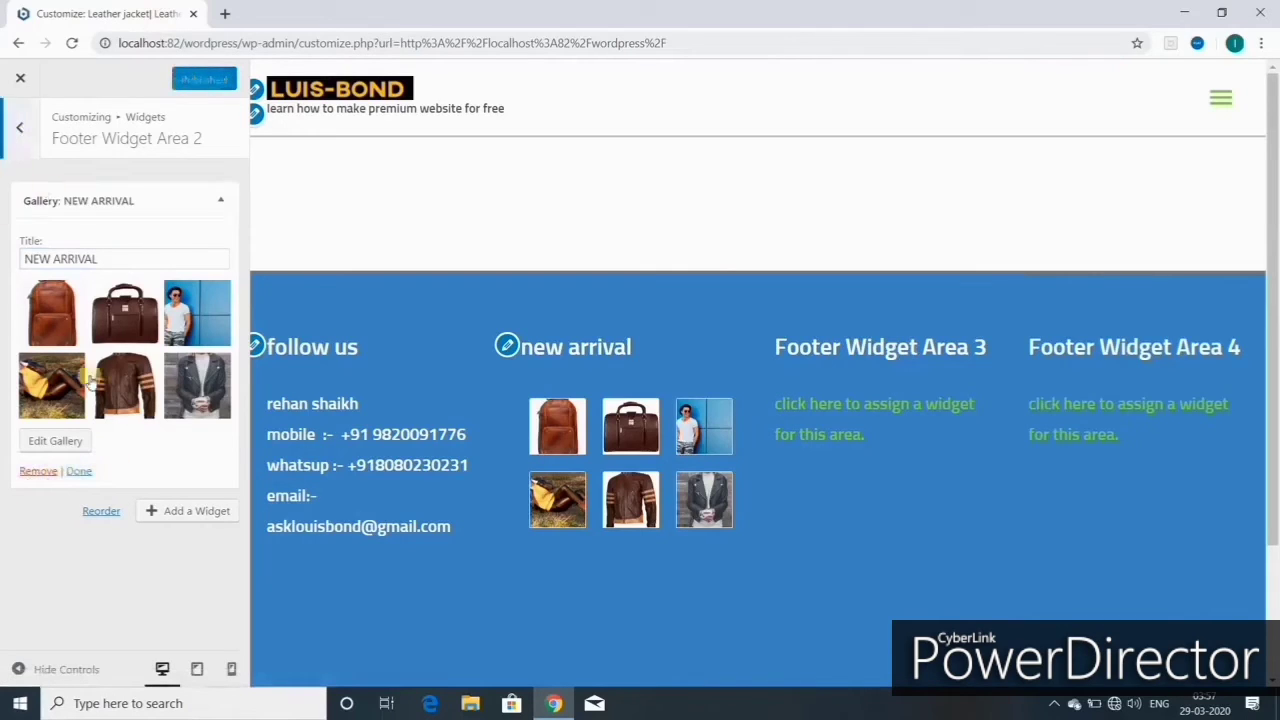
left_click(79, 471)
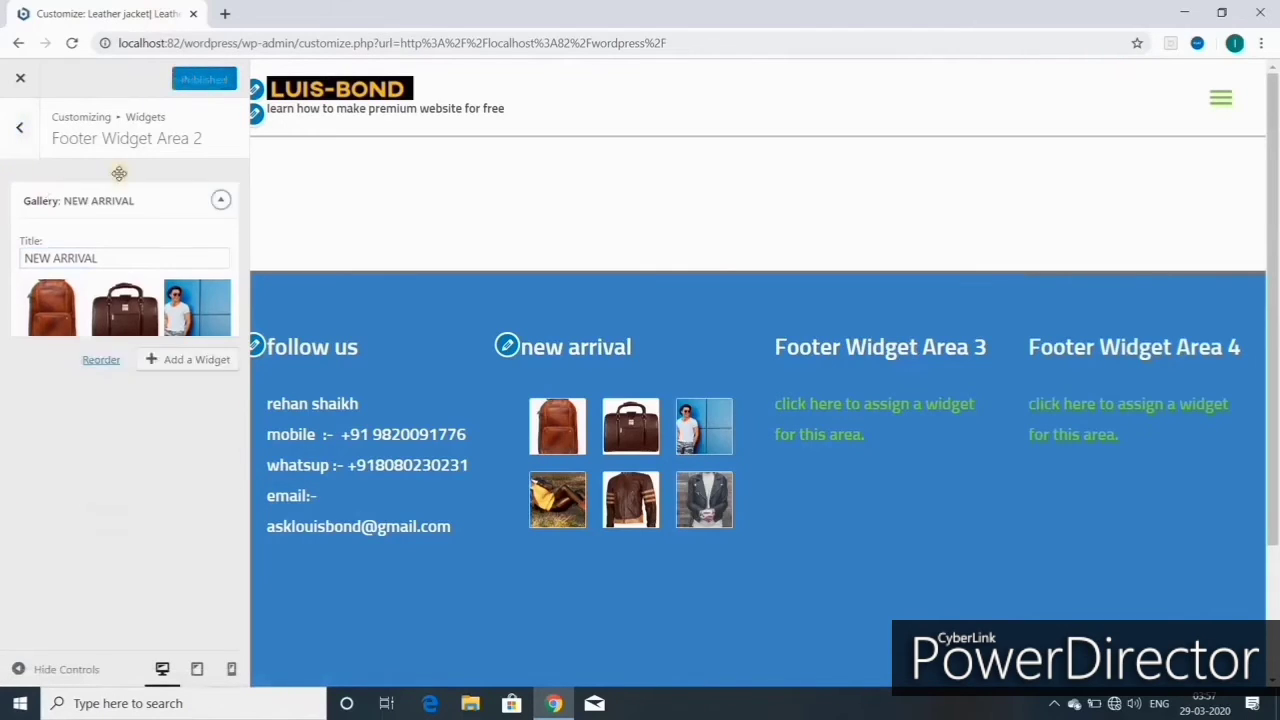
left_click(20, 135)
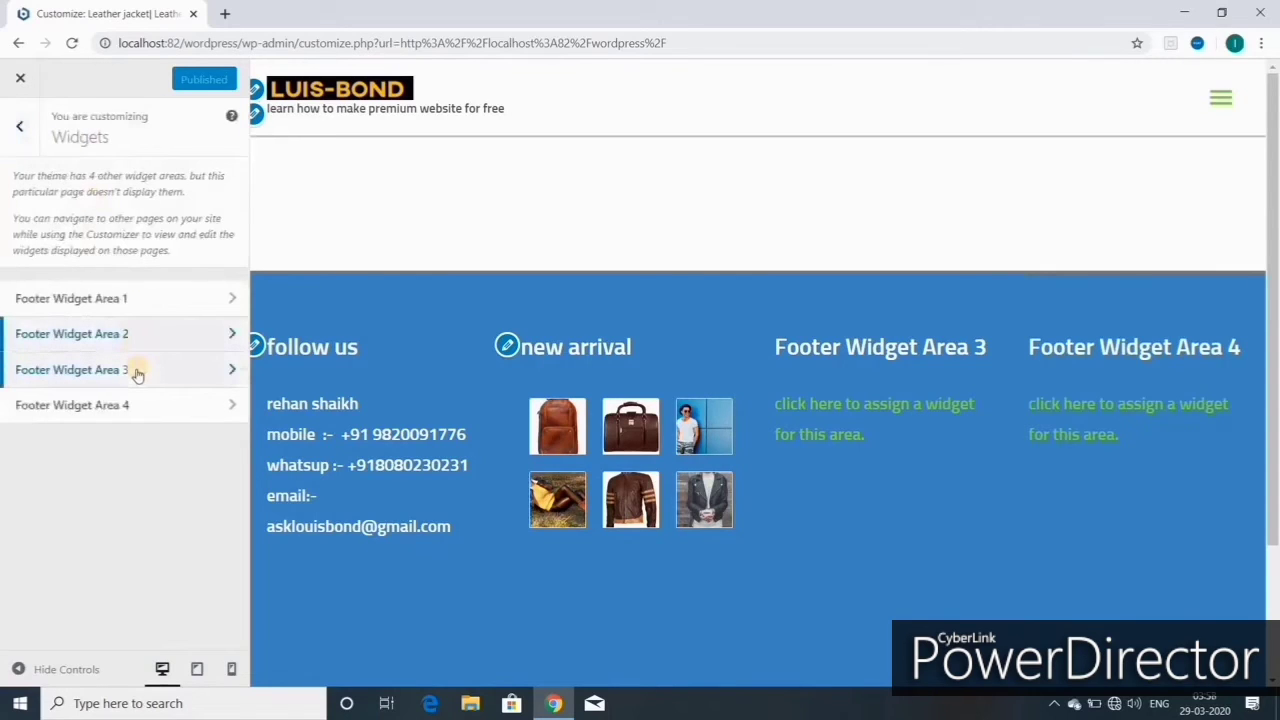
Step: Add a Text widget to Footer Widget Area 3 and title it "PROMOTIONAL ITEMS"
left_click(136, 370)
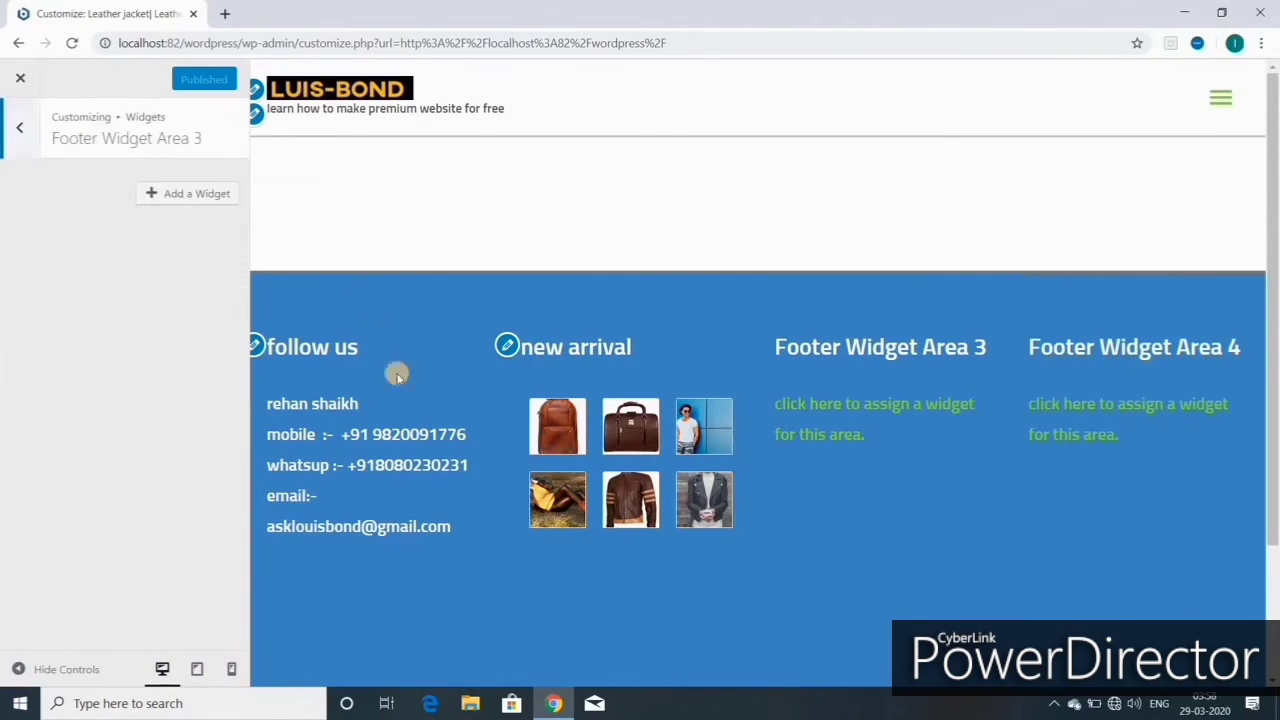
left_click(194, 197)
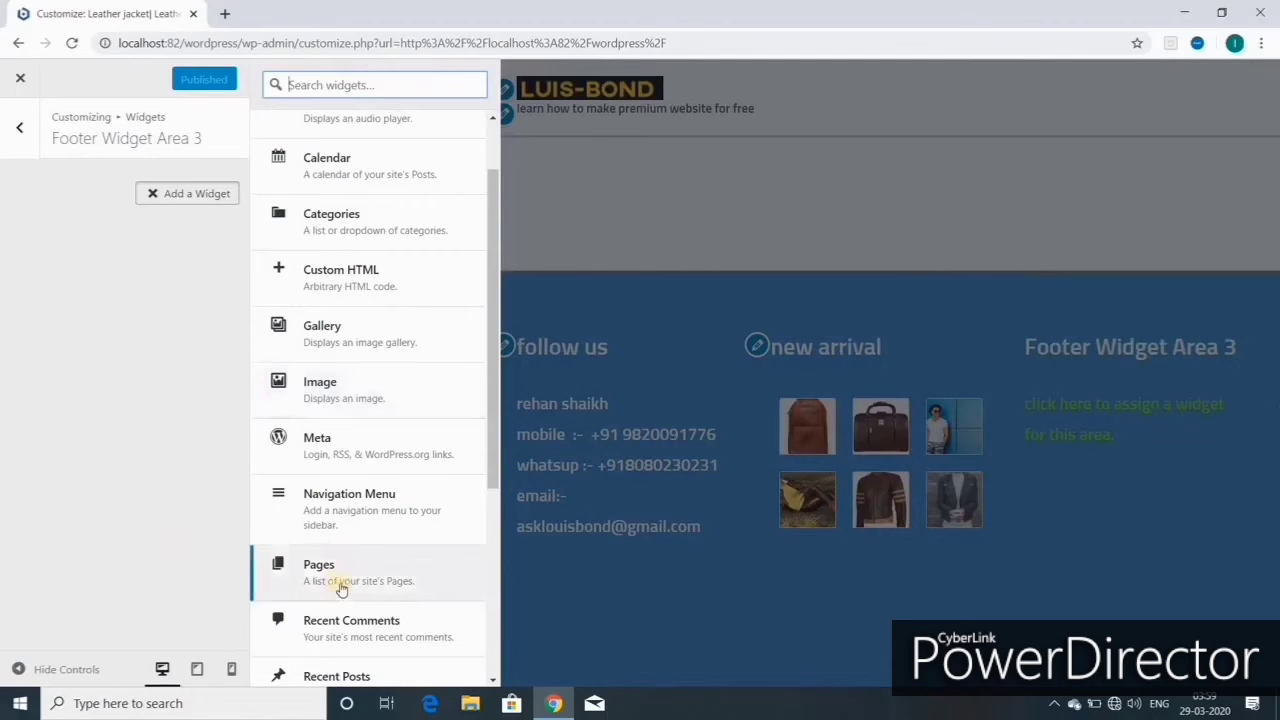
scroll(337, 594, "down", 2)
scroll(325, 645, "down", 2)
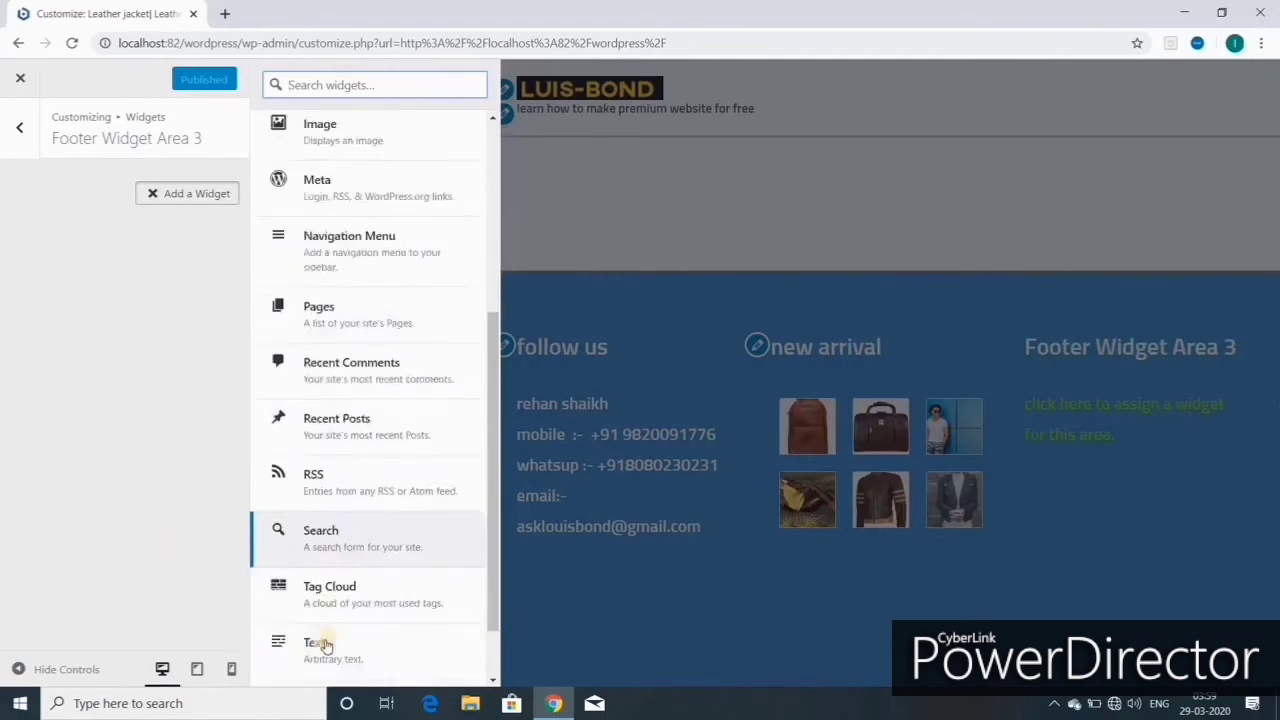
left_click(335, 578)
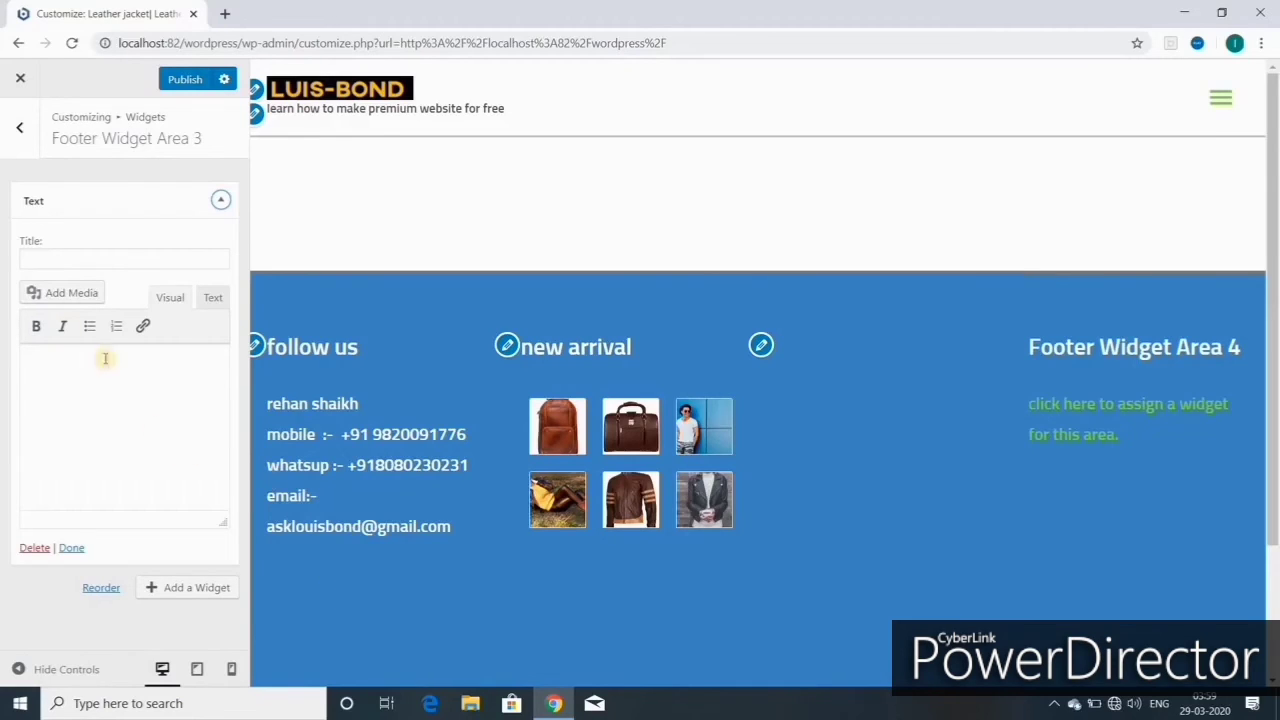
left_click(46, 258)
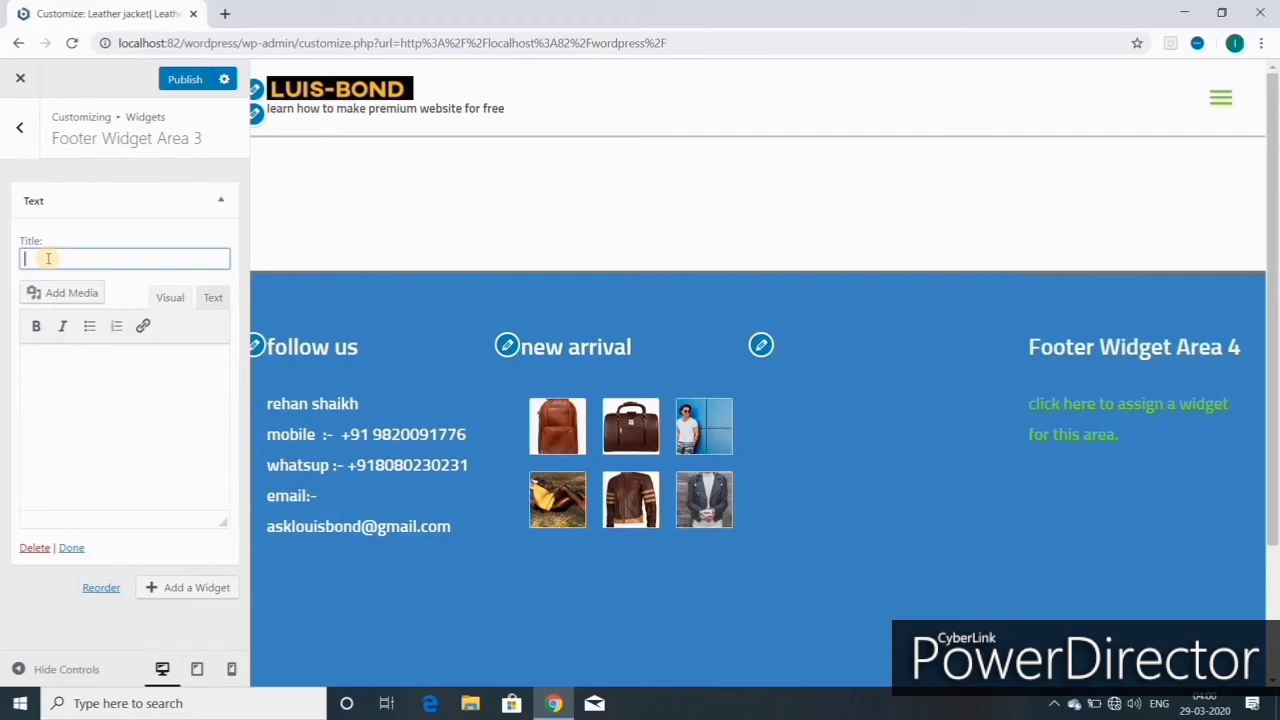
type("PROMOTIONAL ITEMS")
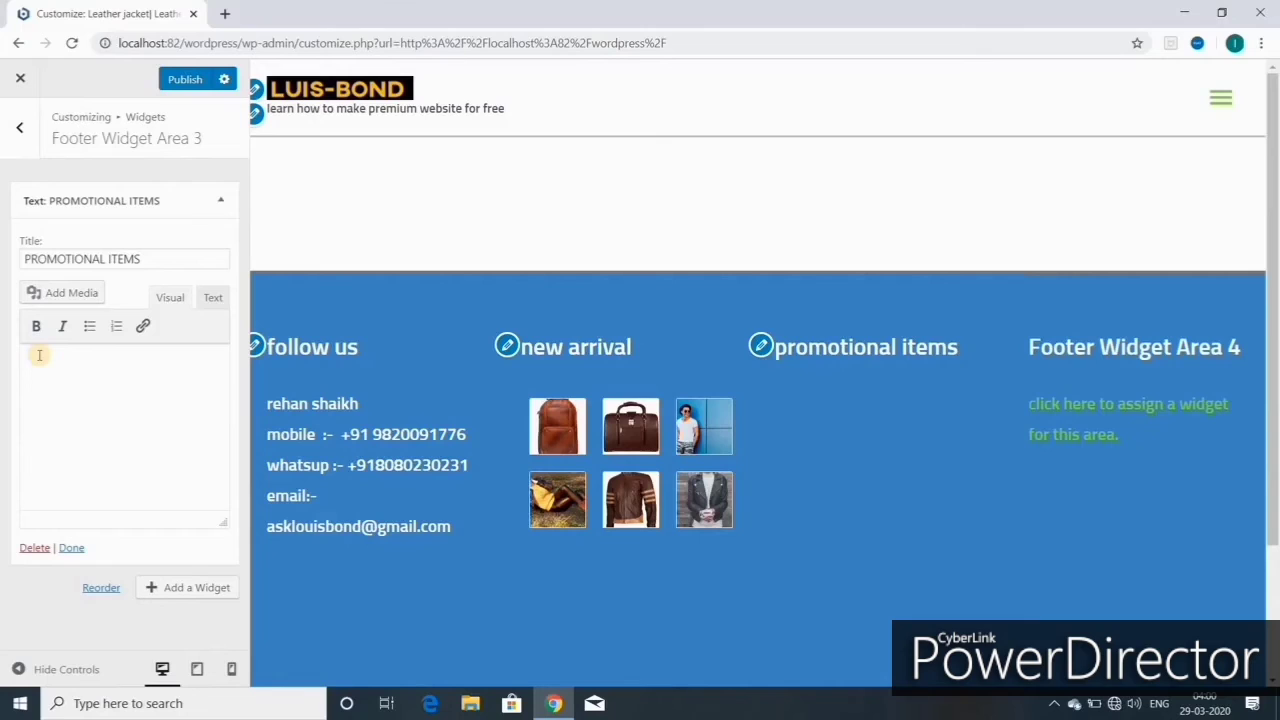
Step: Enter "LEATHER BAGS,CARD HOLDER,DIARIES,CAPS ,T SHIRTS,HOTEL MENU,FOLDERS,PASSPORT HOLDER,CHEQUE BOOK HOLDER." as the widget's text and publish the changes
type("LEATHER BAGS,CARD HOLDER,DIARIES,CAPS ,T SHIRTS,HOTEL MENU,FOLDERS,PASSPORT HOLDER,CHEQUE BOOK HOLDER")
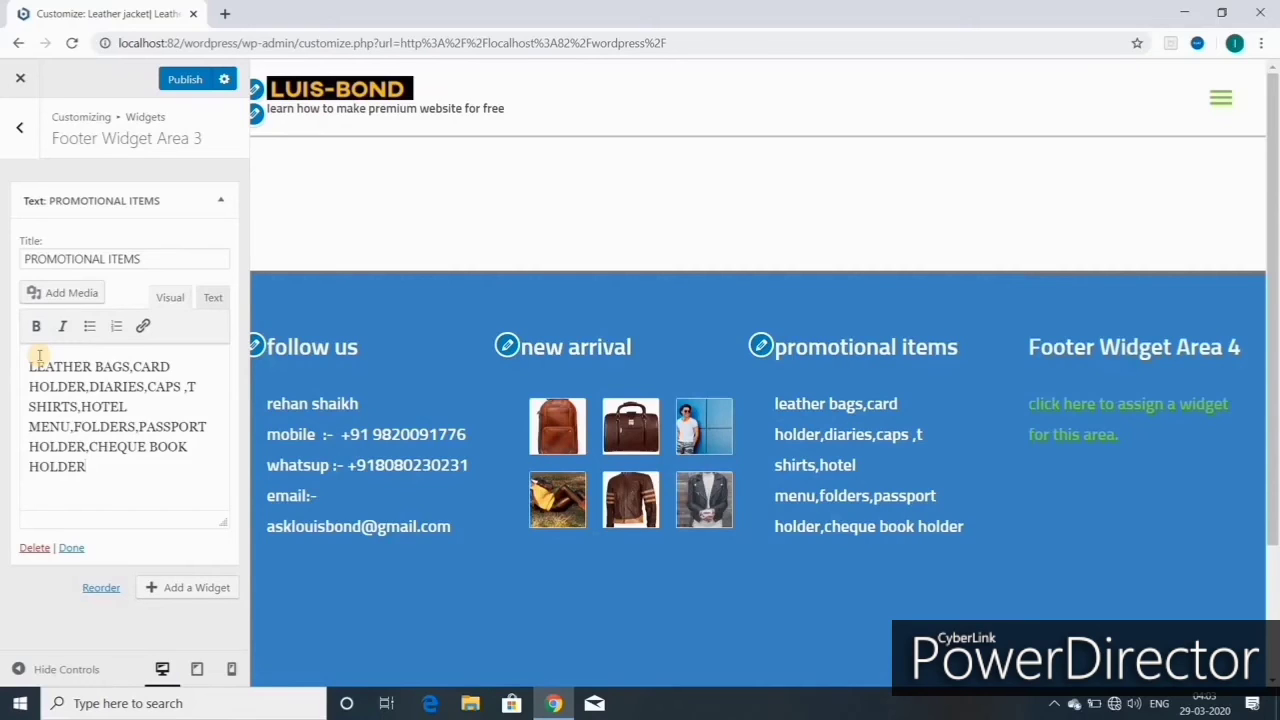
type(",")
left_click(183, 80)
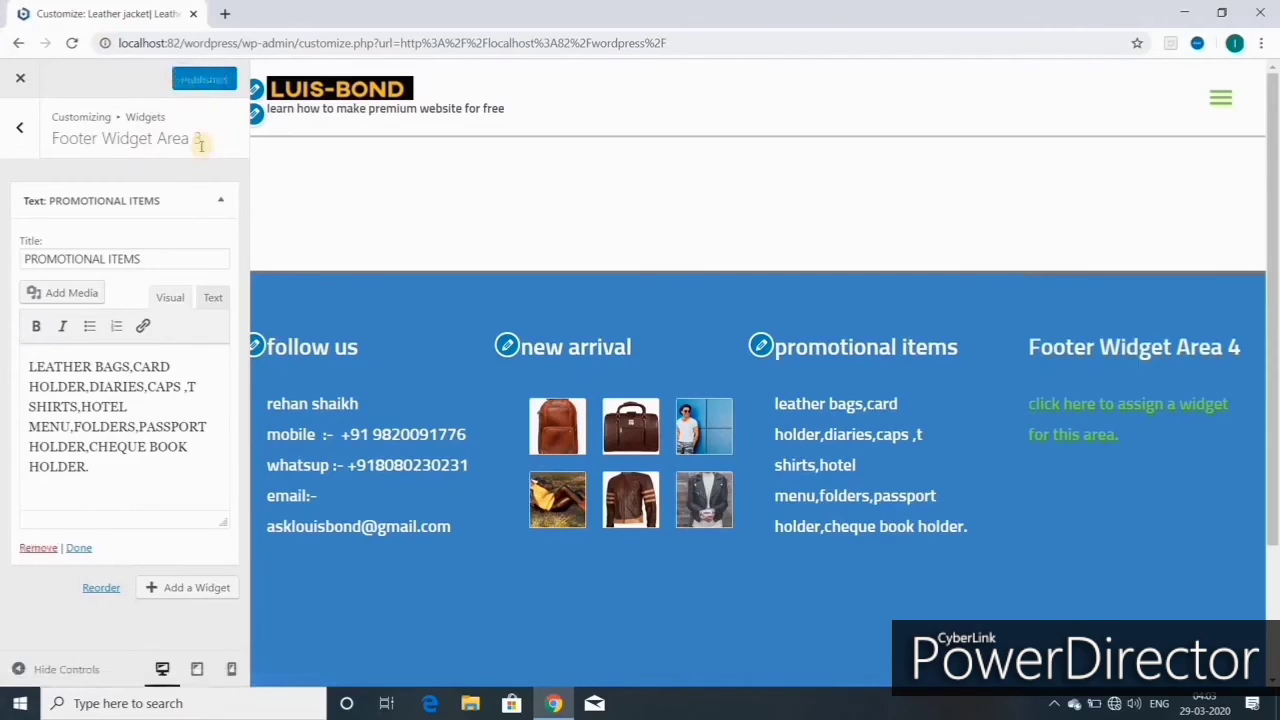
Step: Add a Custom HTML widget to Footer Widget Area 4 and title it "CORPORATE GIFTS ITEMS"
left_click(23, 133)
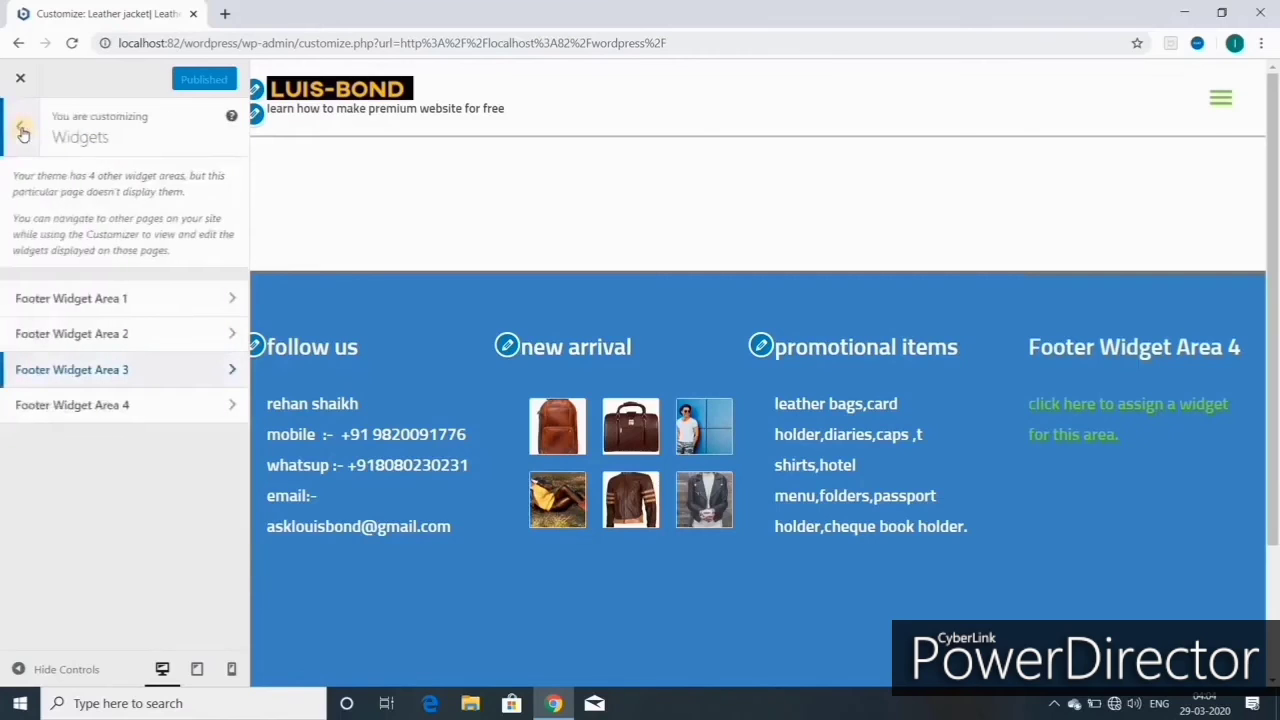
left_click(98, 410)
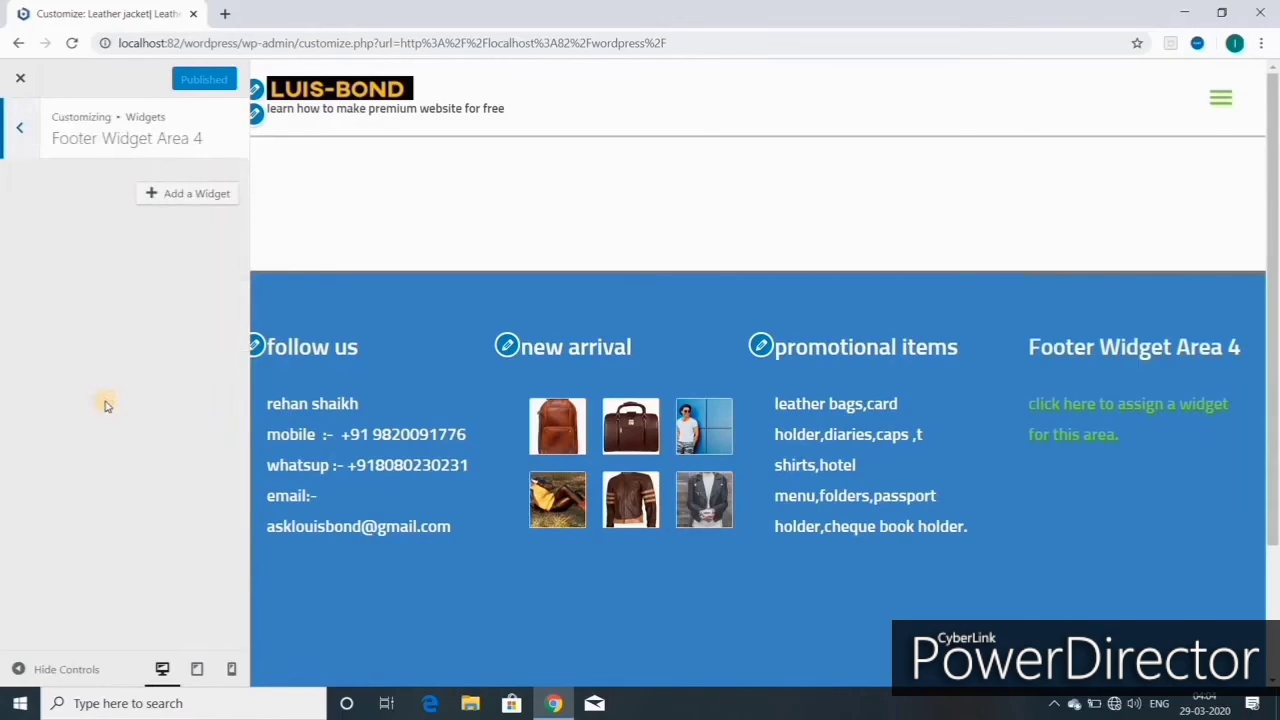
left_click(198, 196)
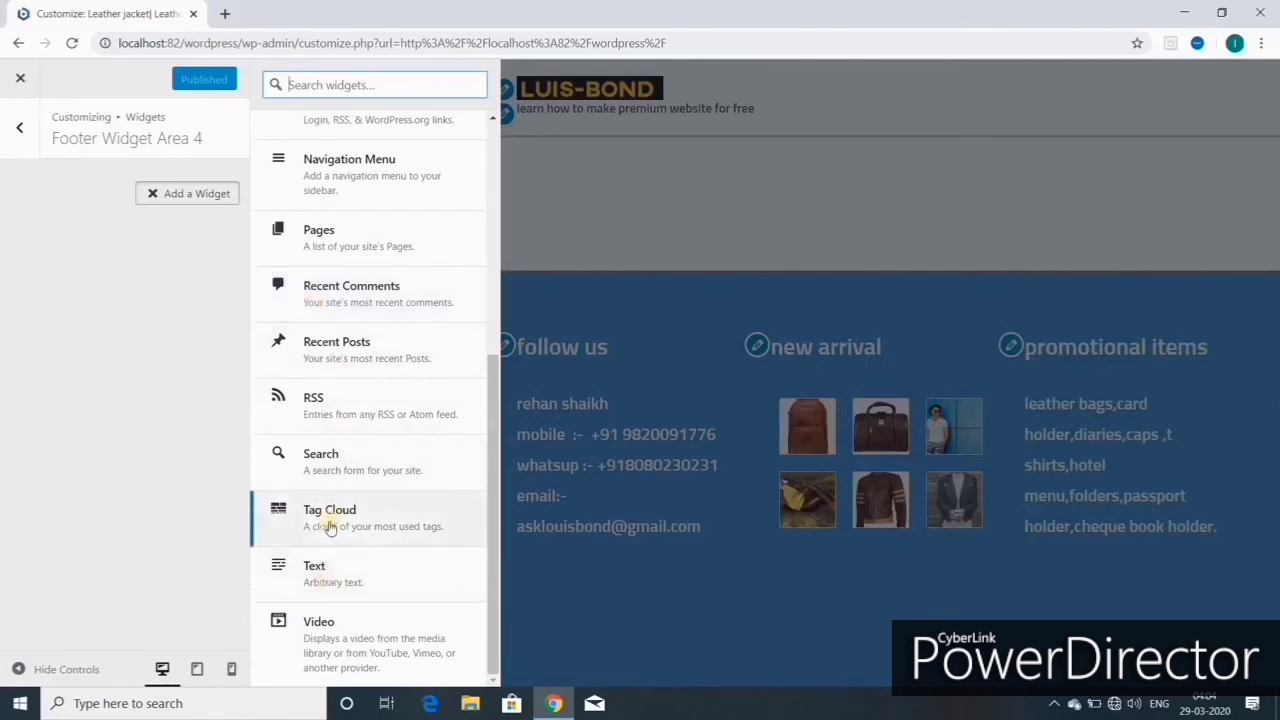
scroll(330, 528, "up", 3)
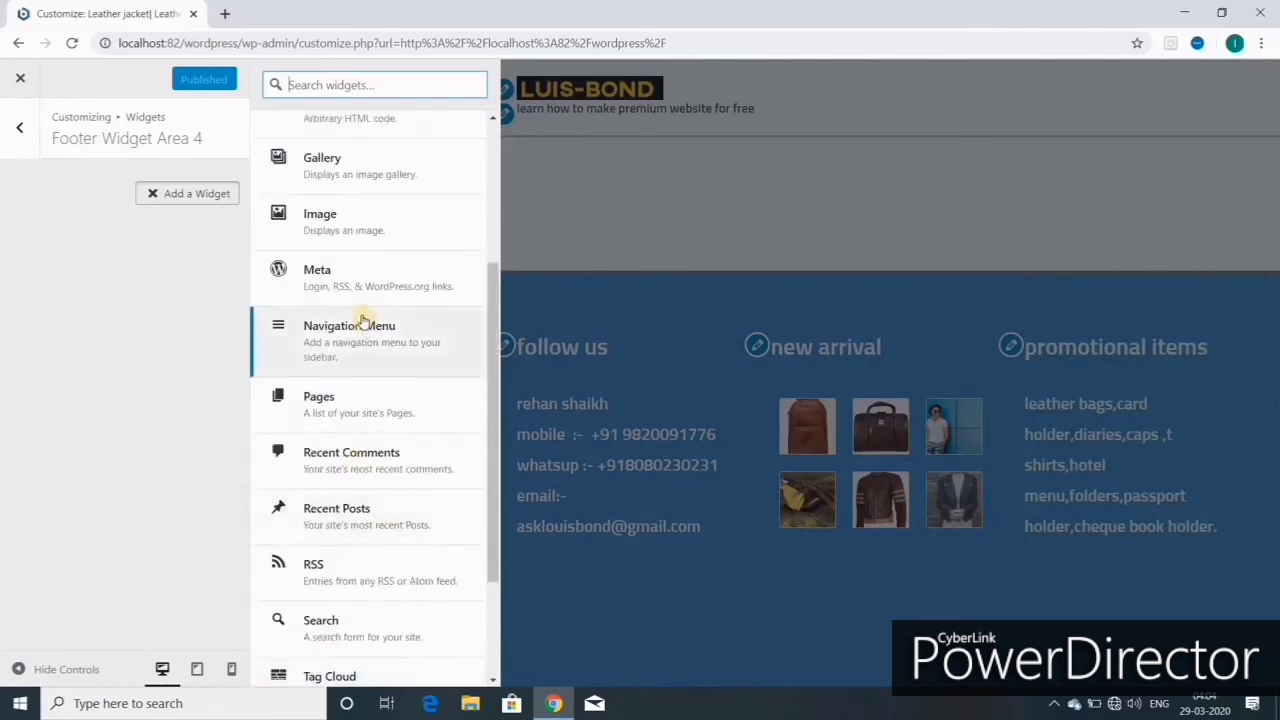
scroll(349, 386, "up", 3)
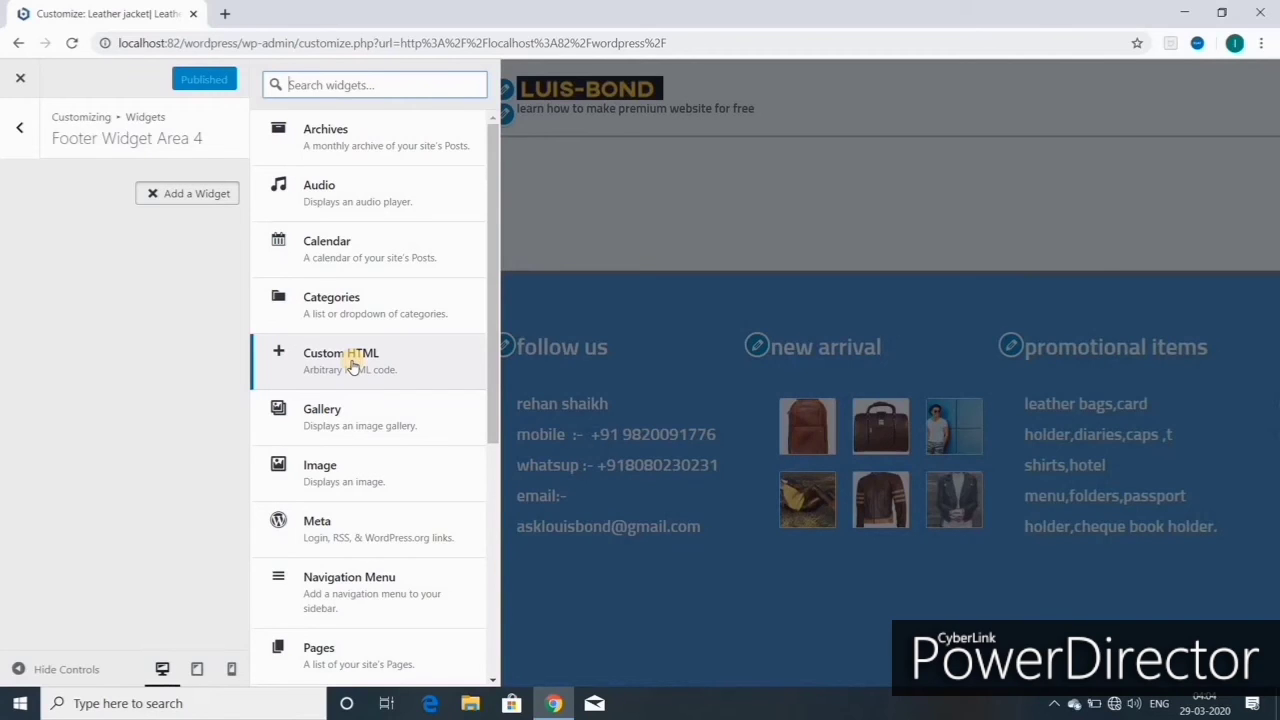
left_click(351, 362)
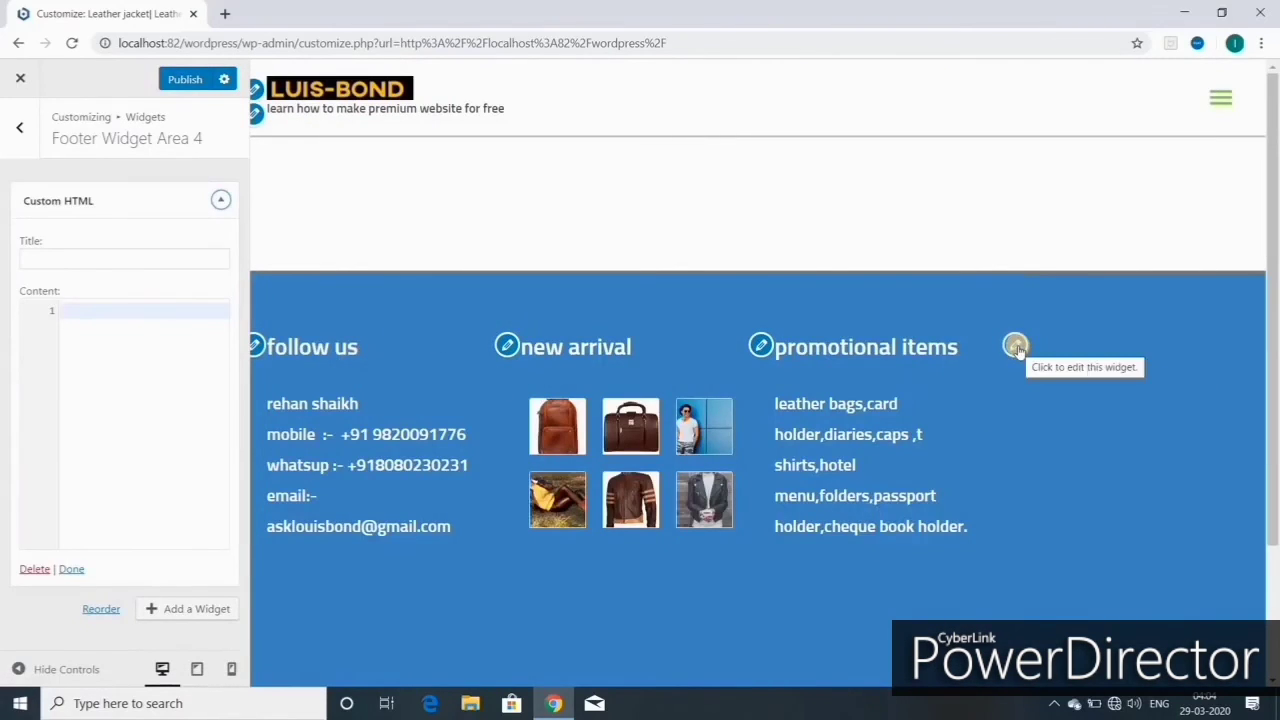
left_click(63, 258)
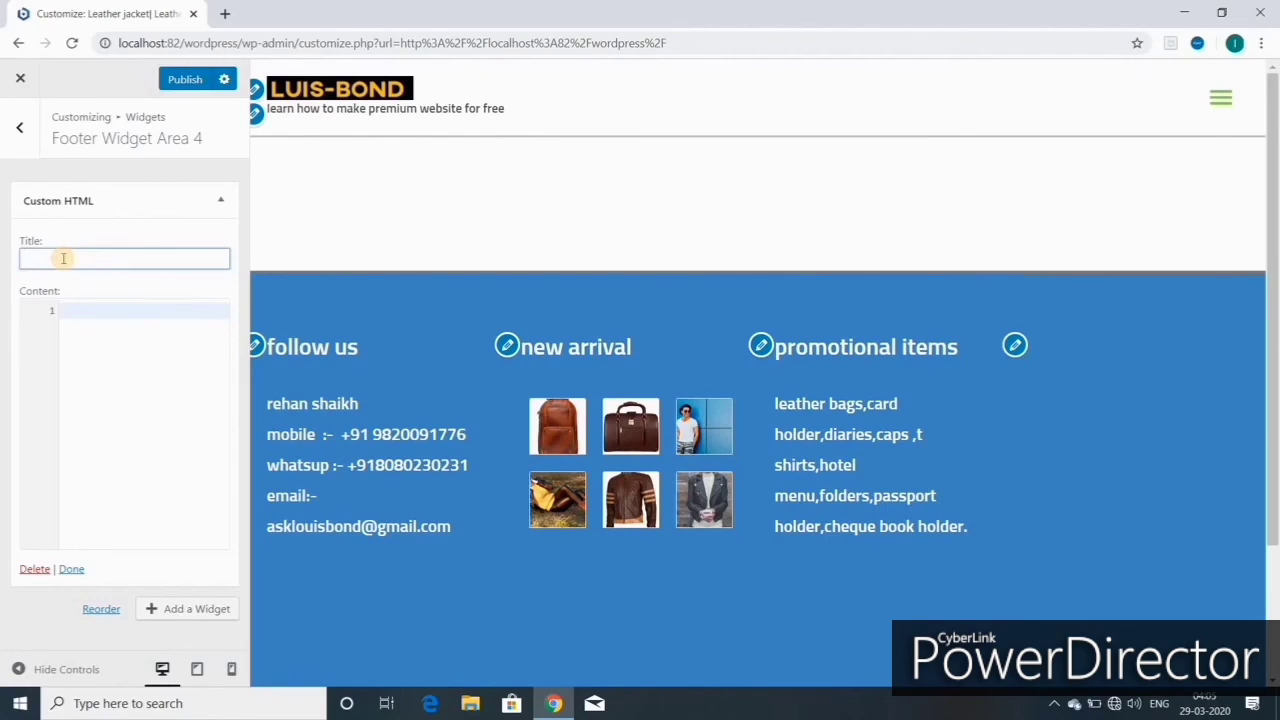
type("CORPORATE GIFTS")
type("ITEMS")
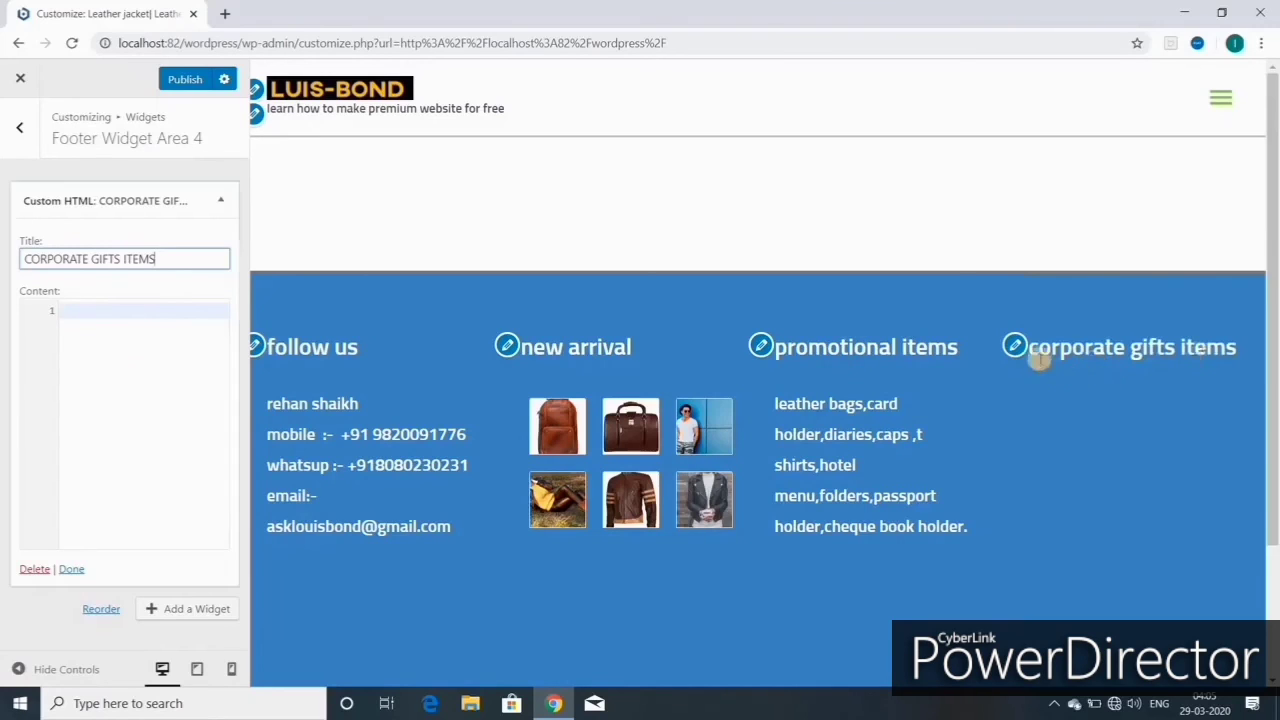
Step: Add a Gallery widget below the Custom HTML widget and open the media library to choose its images
left_click(197, 612)
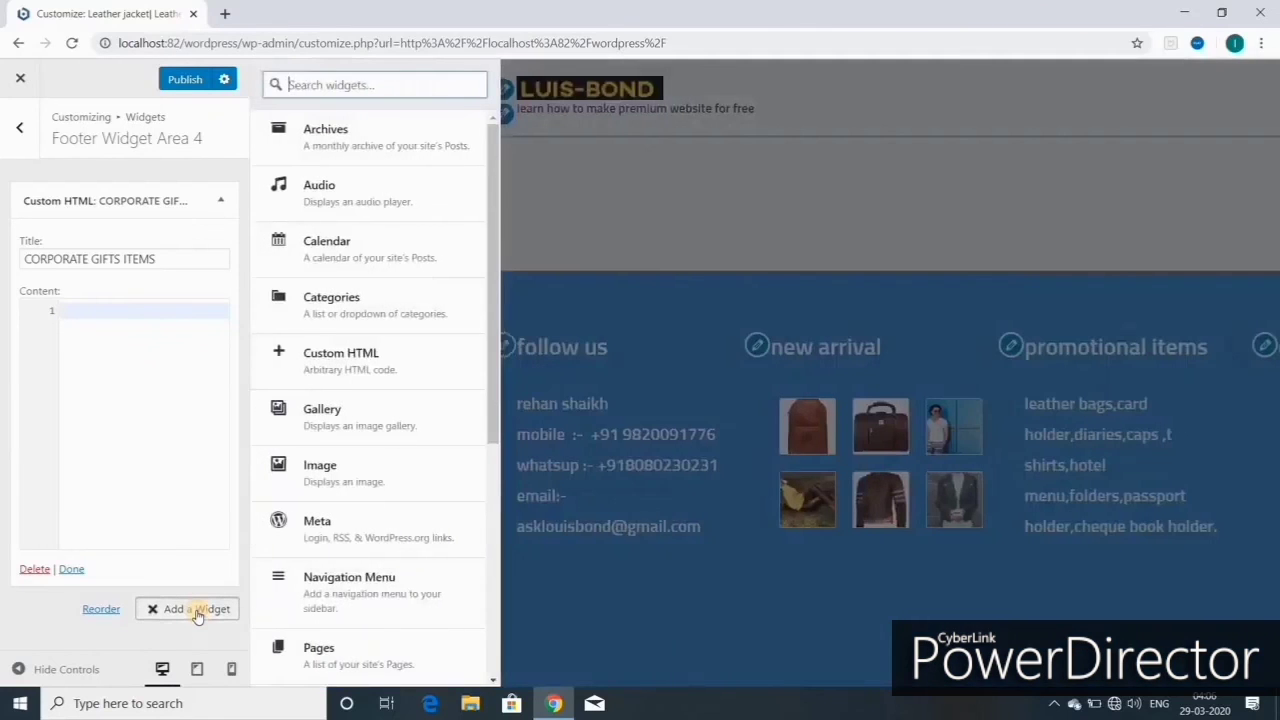
left_click(348, 425)
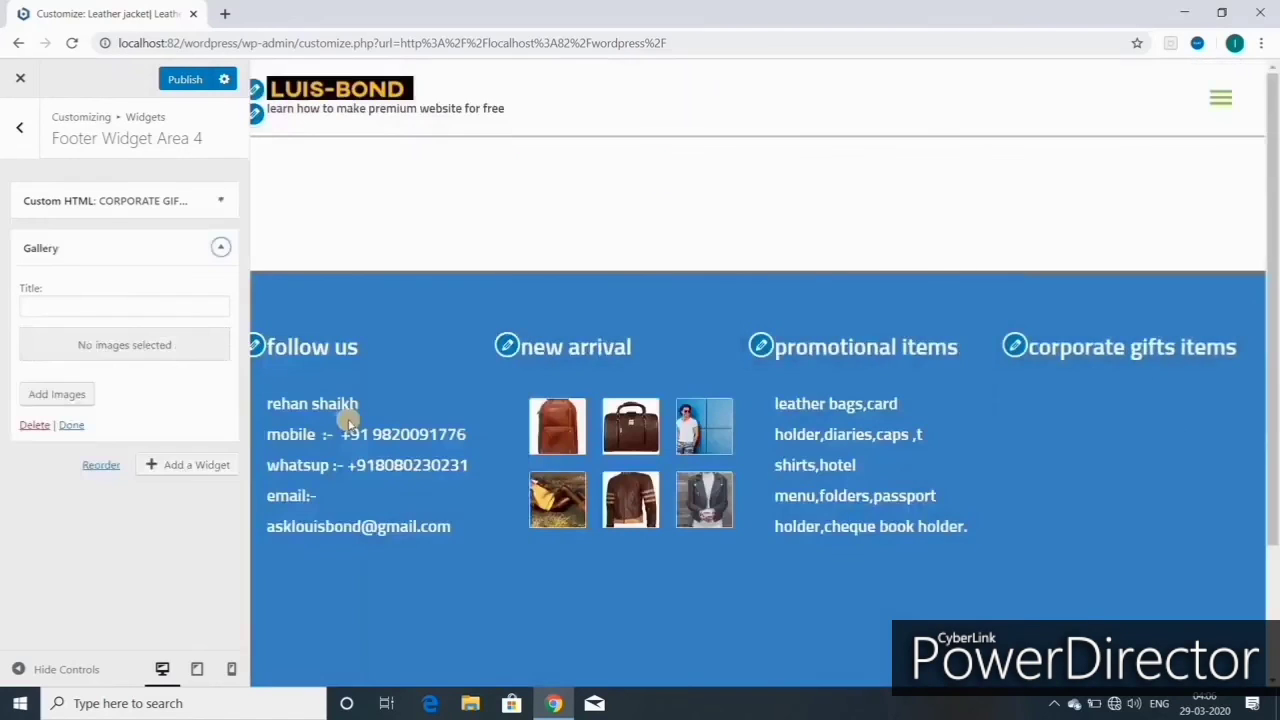
left_click(71, 396)
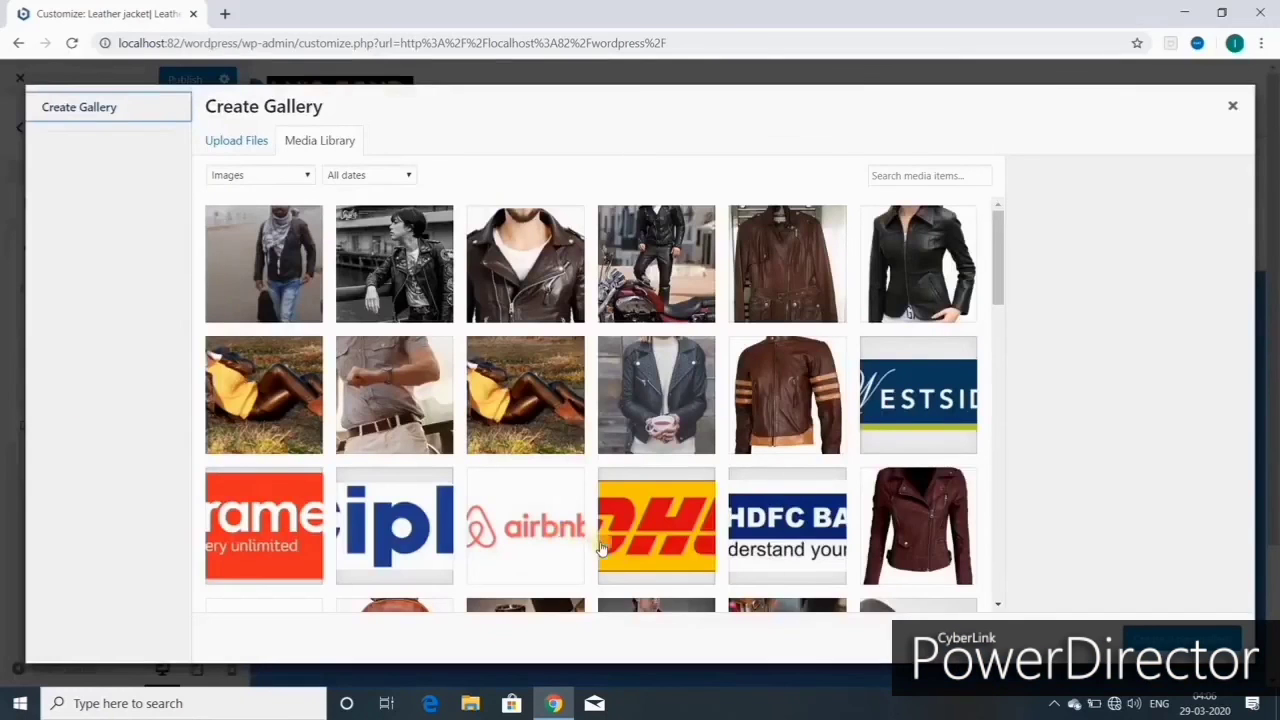
Step: Select the patterned belt, dark brown belt 246-B, brown backpack, dark brown handbag, tan briefcase, maroon wallet set and red accessories watch photo
scroll(800, 548, "down", 3)
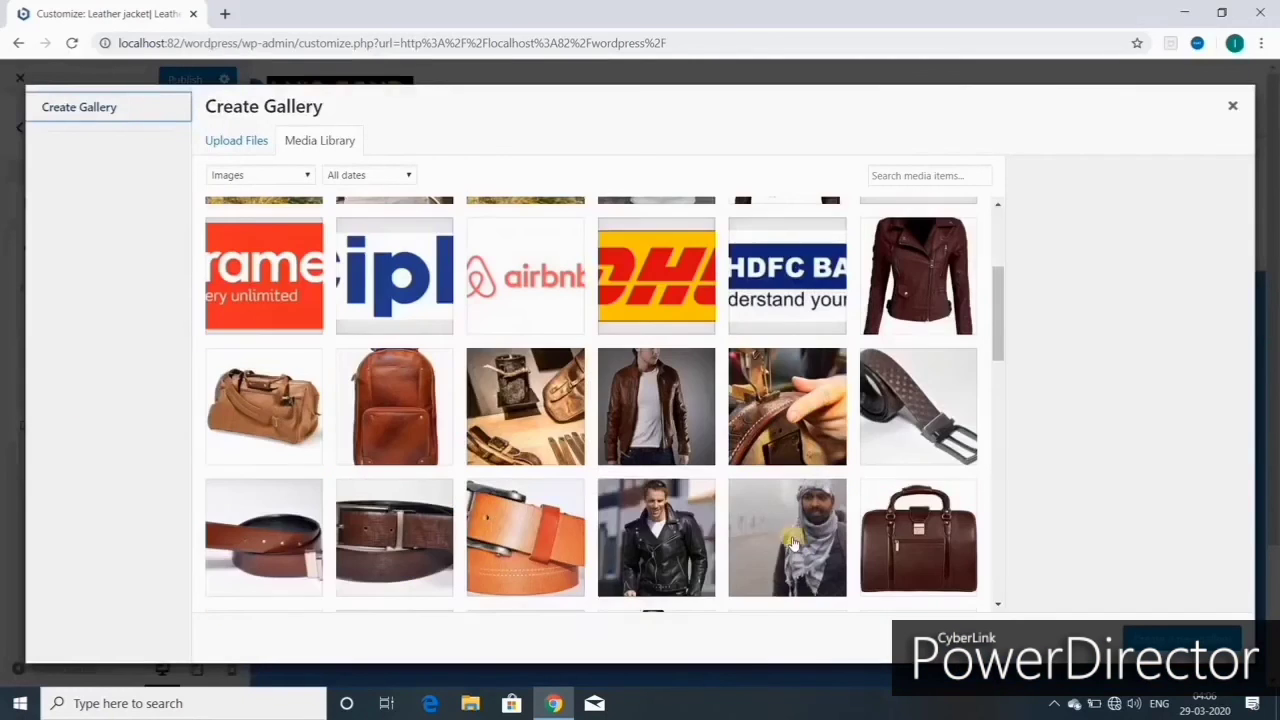
scroll(860, 440, "down", 1)
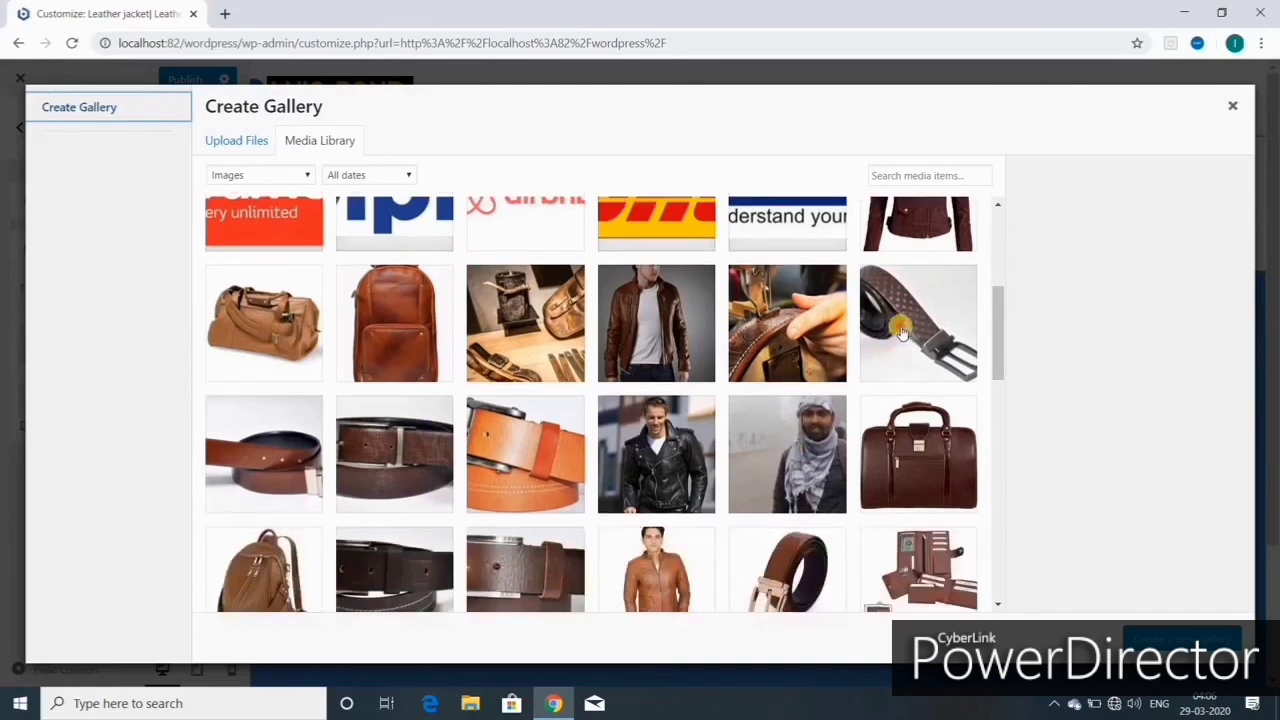
left_click(901, 332)
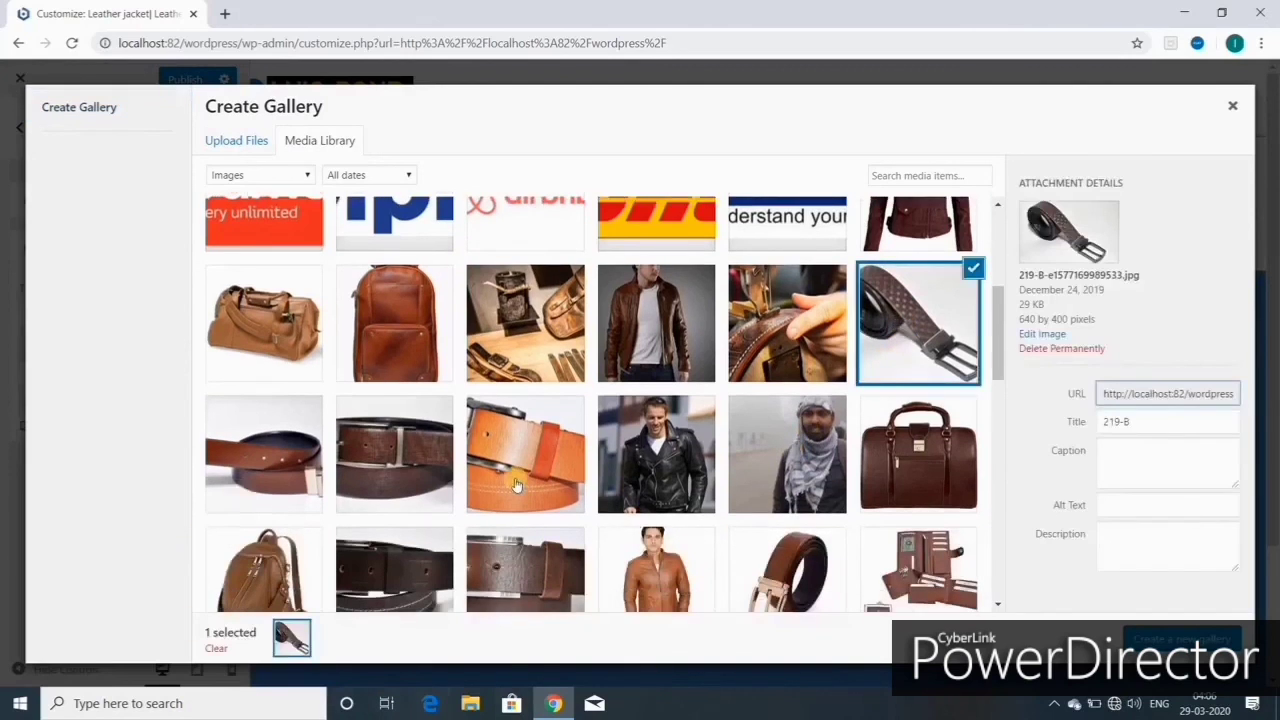
left_click(408, 456)
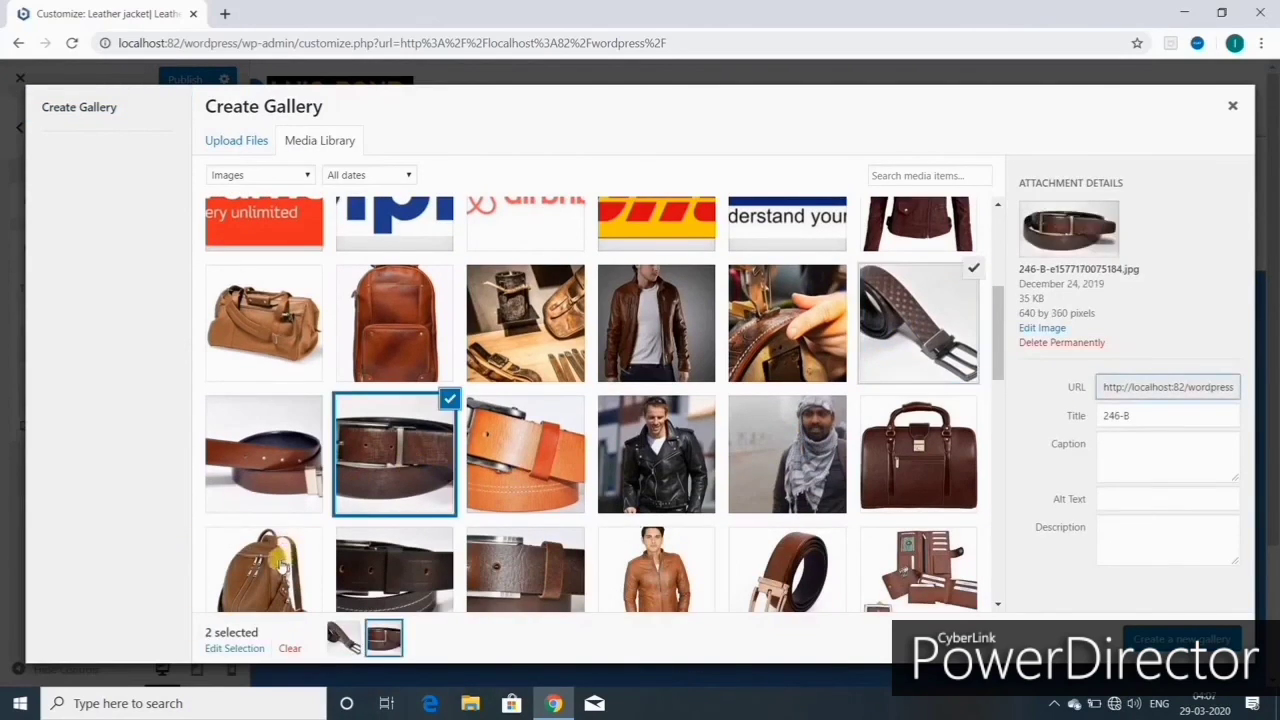
left_click(280, 566)
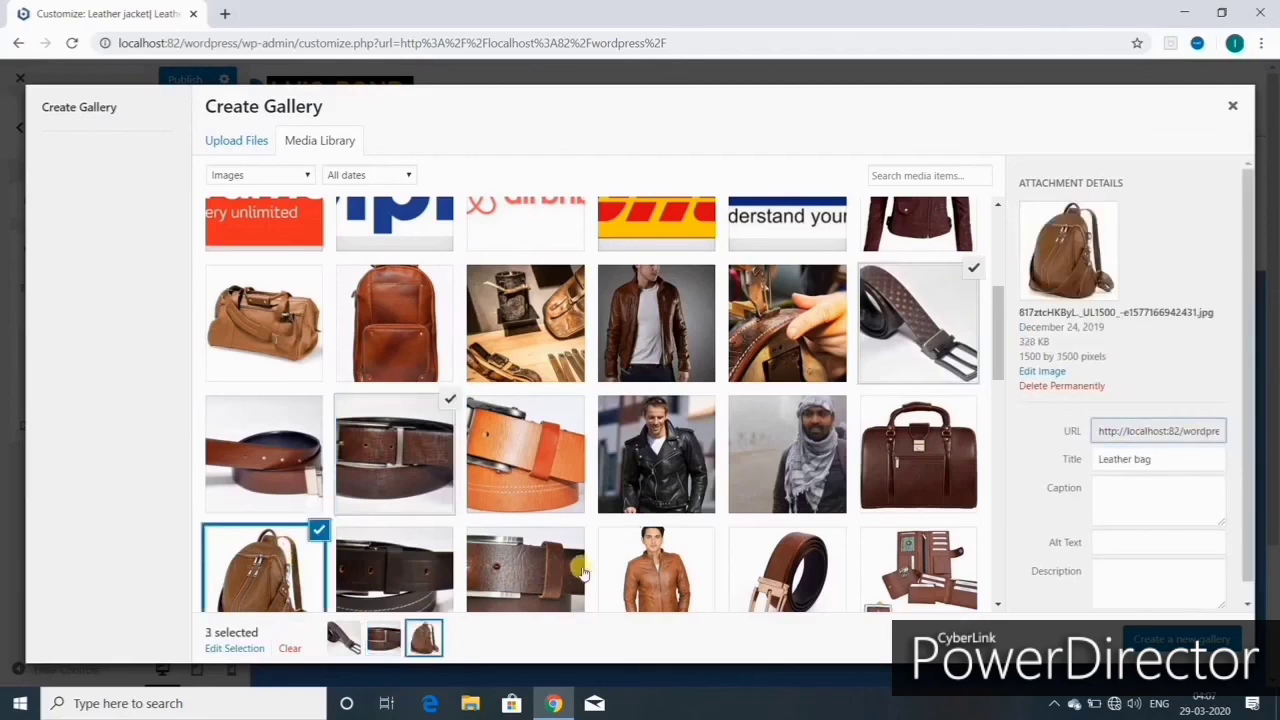
scroll(583, 572, "down", 3)
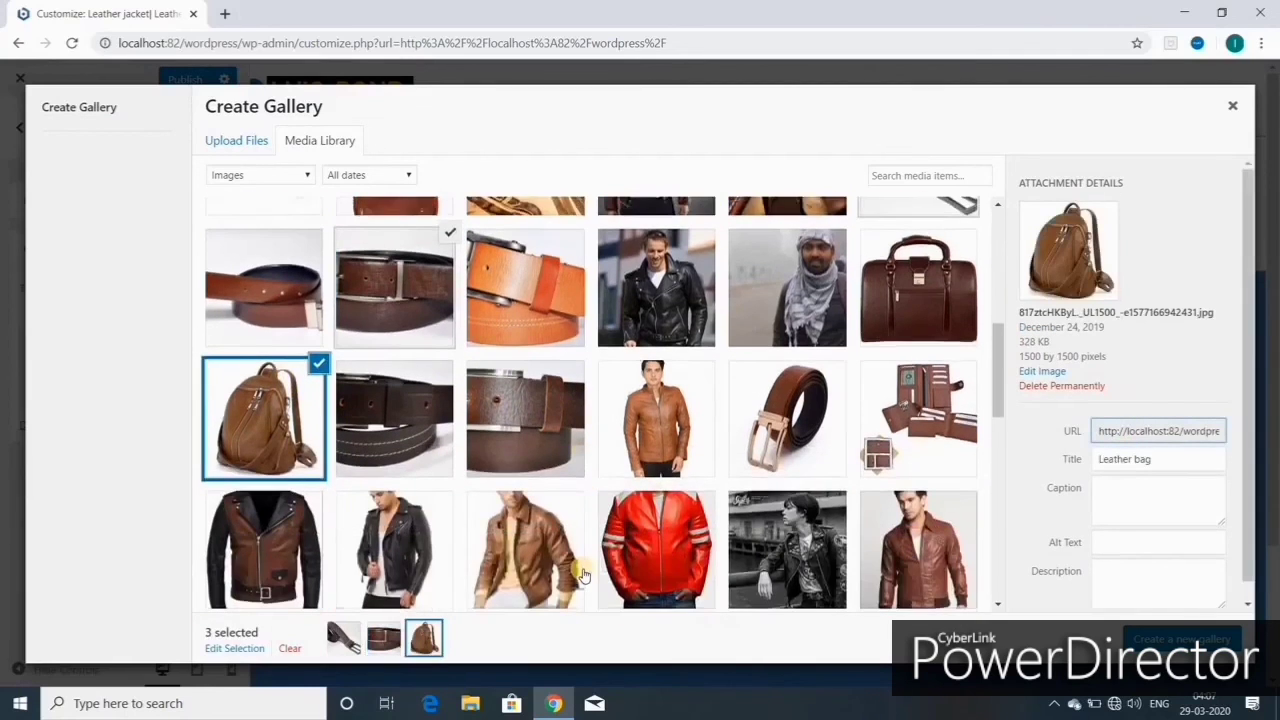
scroll(583, 576, "up", 2)
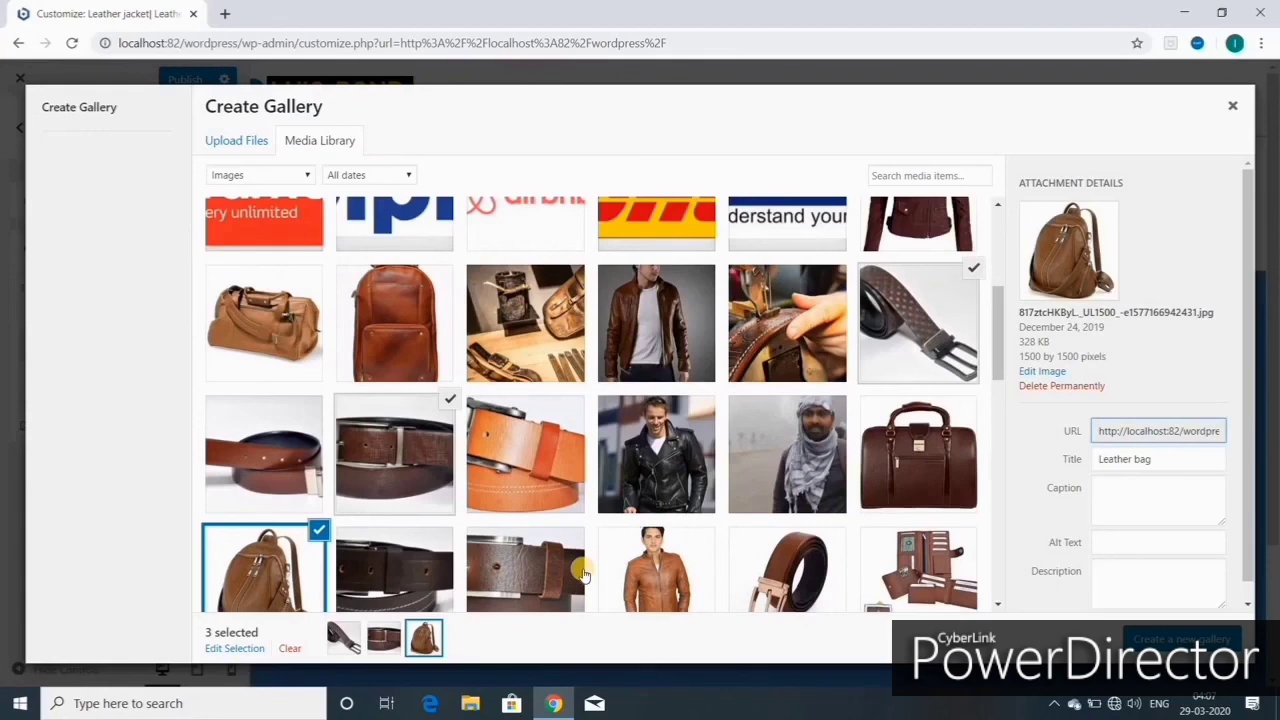
left_click(932, 472)
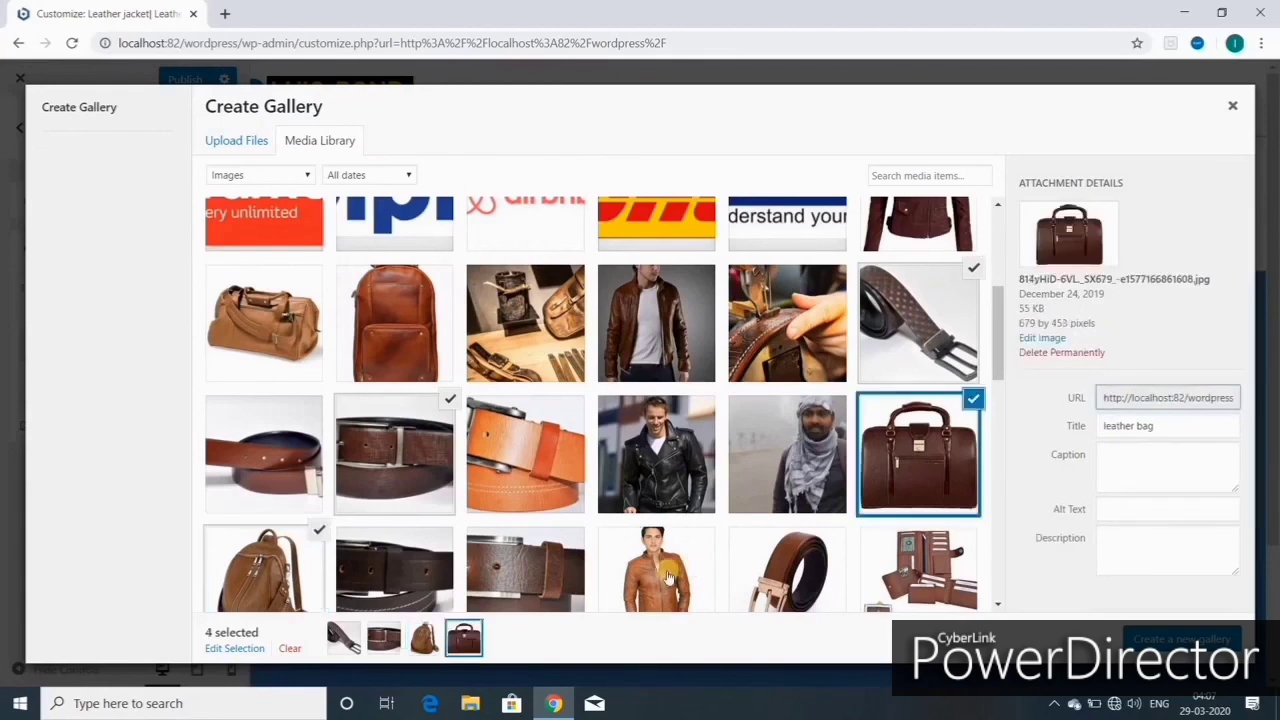
scroll(668, 576, "down", 4)
left_click(274, 512)
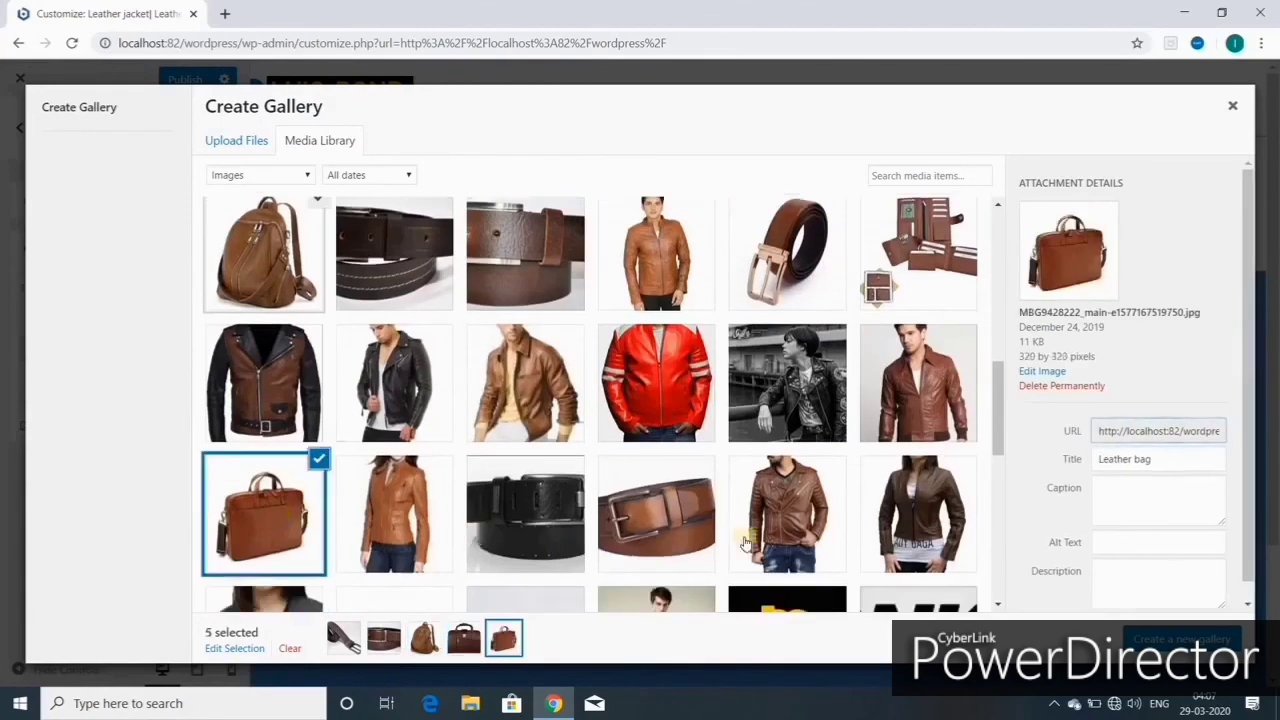
scroll(871, 550, "down", 3)
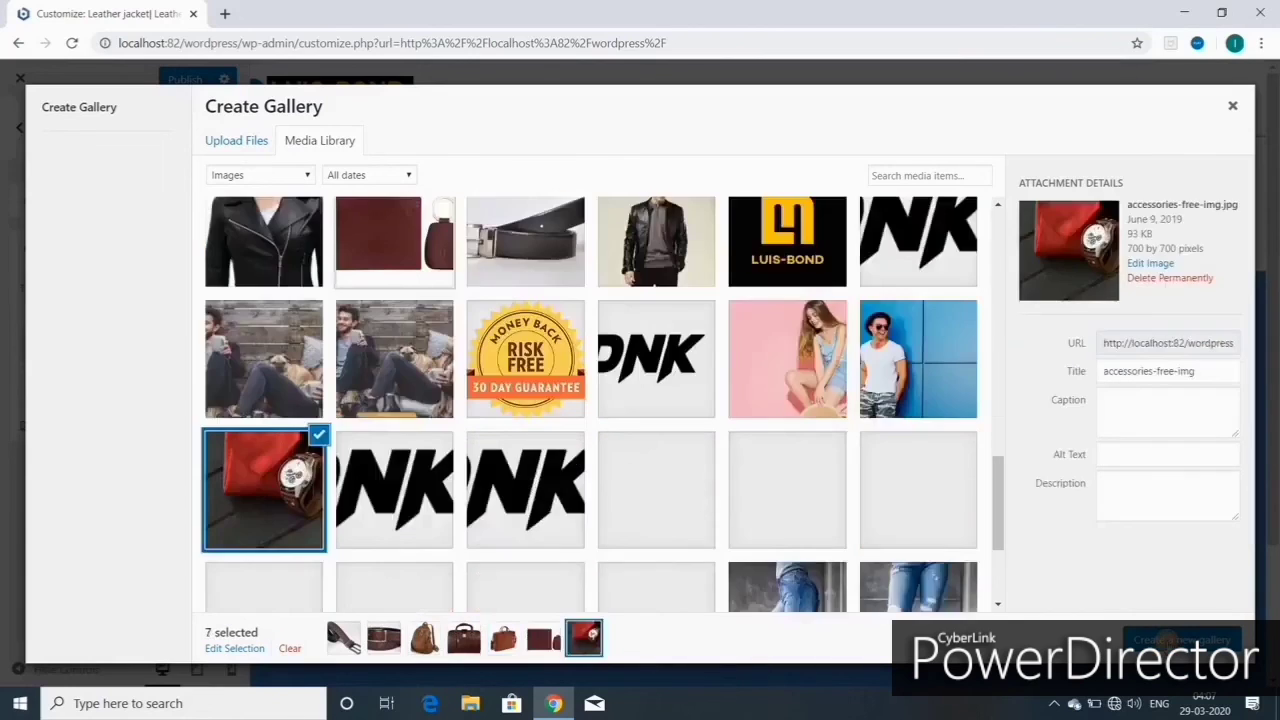
Step: Create and insert the gallery from the selected images, remove the dark brown belt 246-B from it, and update it
left_click(1170, 640)
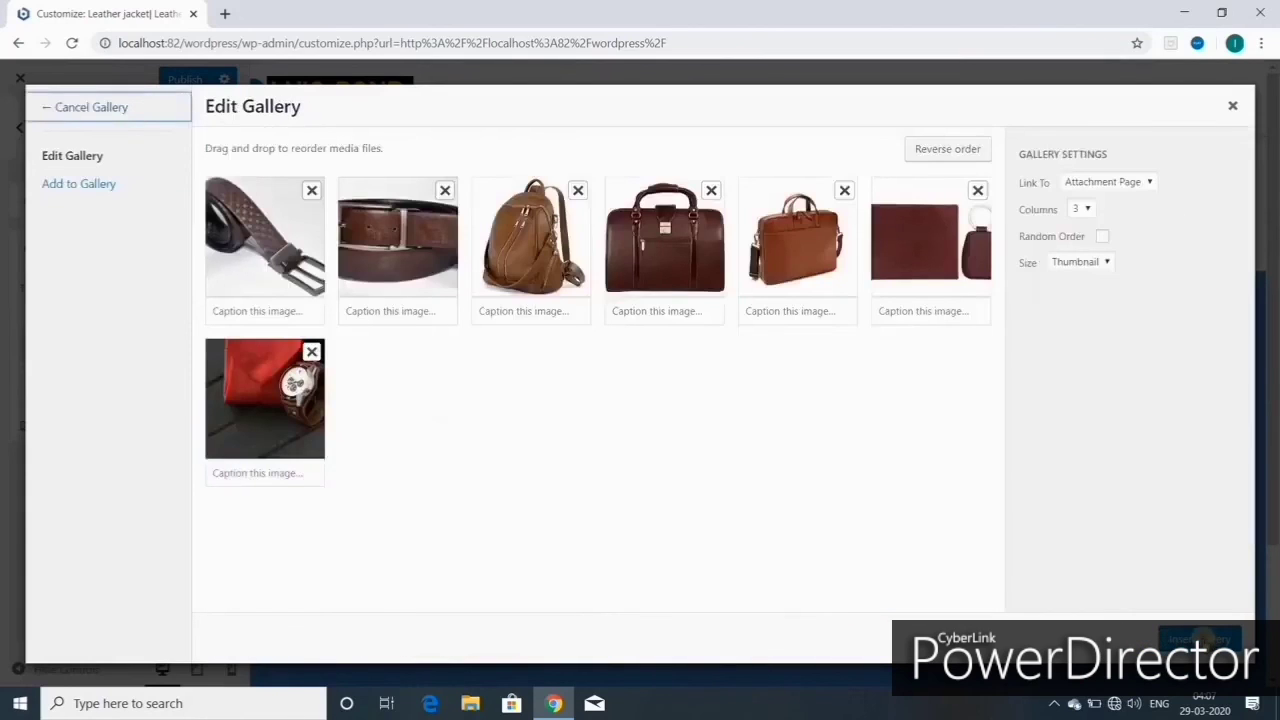
left_click(1205, 642)
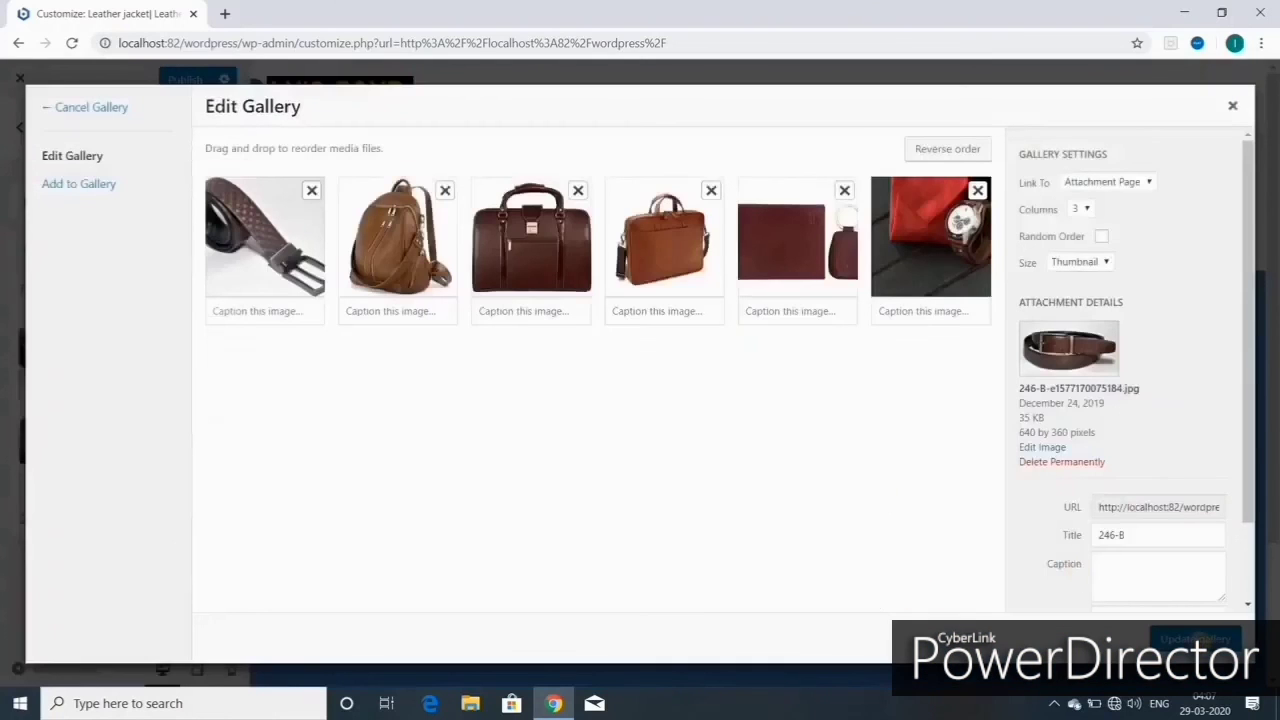
left_click(1201, 641)
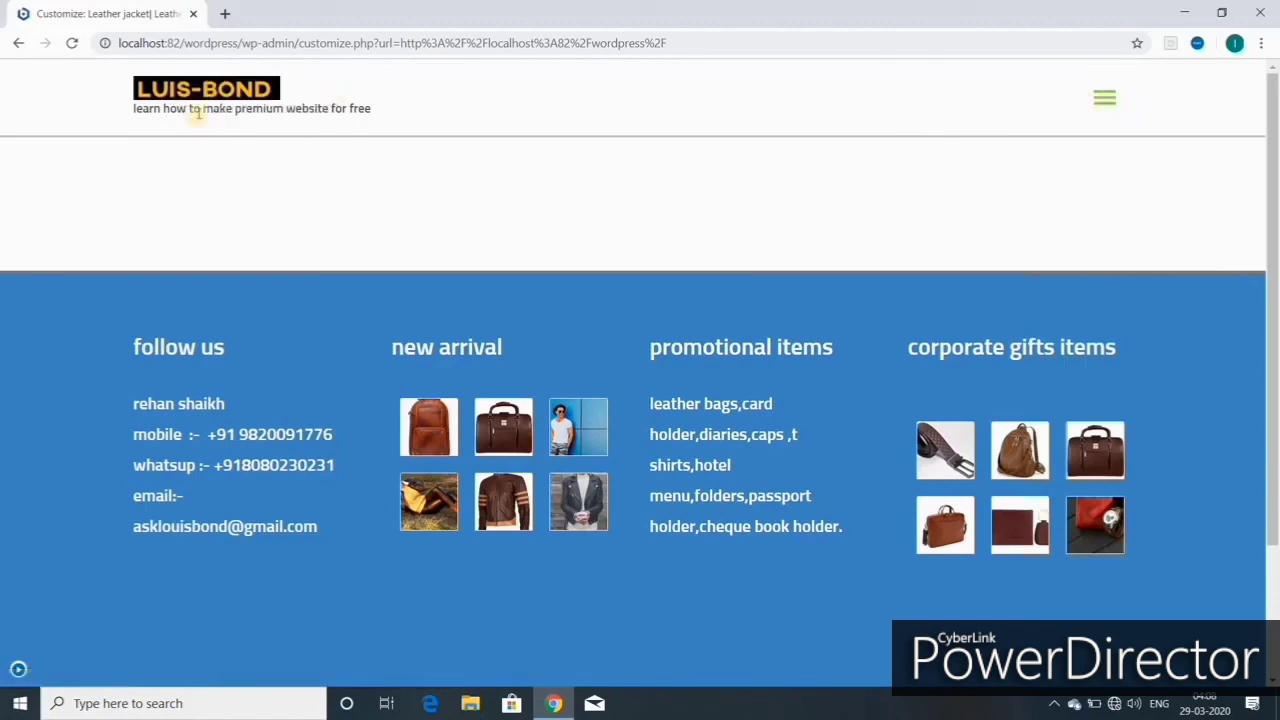
Step: Check the site's navigation menu in the full-width preview and review the footer down to the copyright line
left_click(1102, 104)
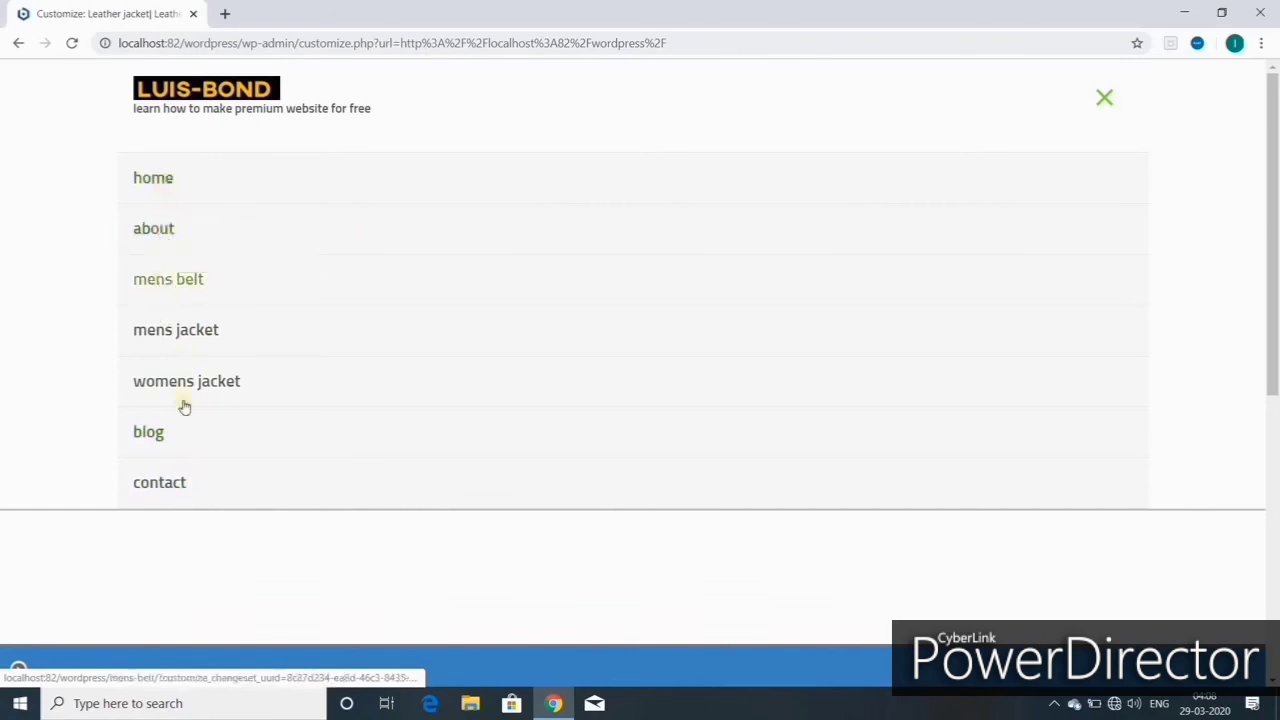
left_click(1105, 100)
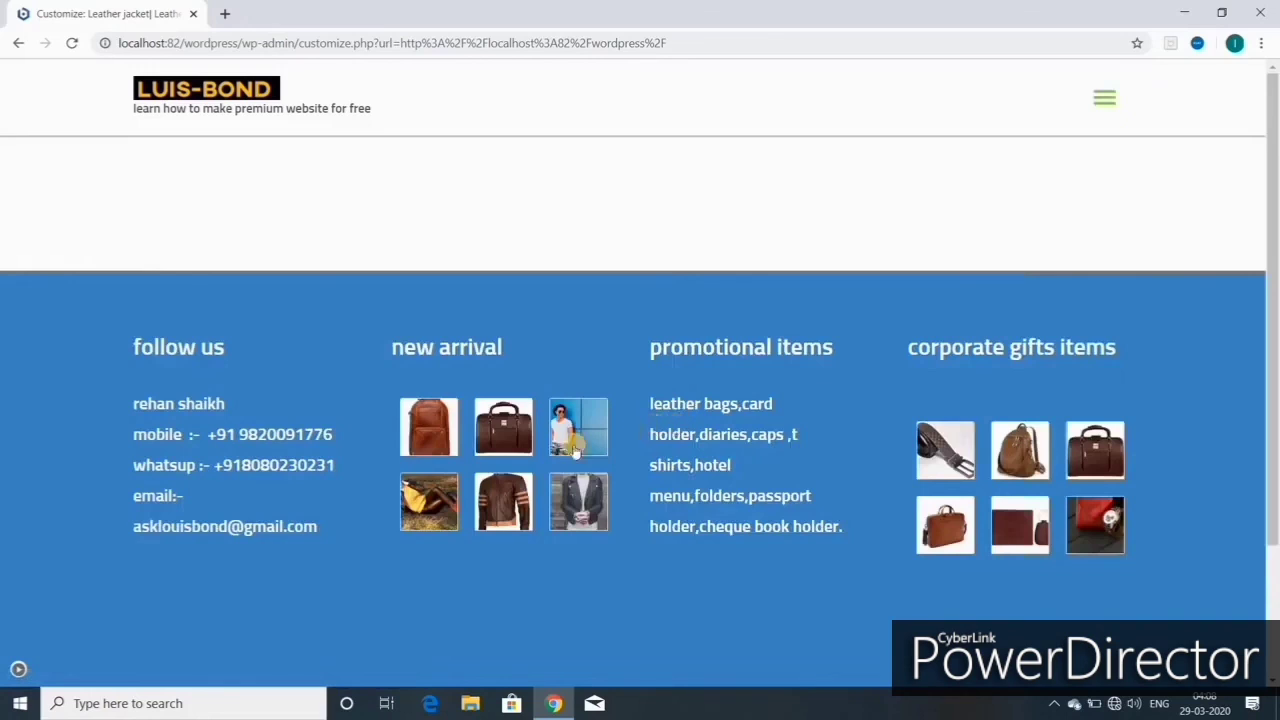
scroll(700, 440, "down", 3)
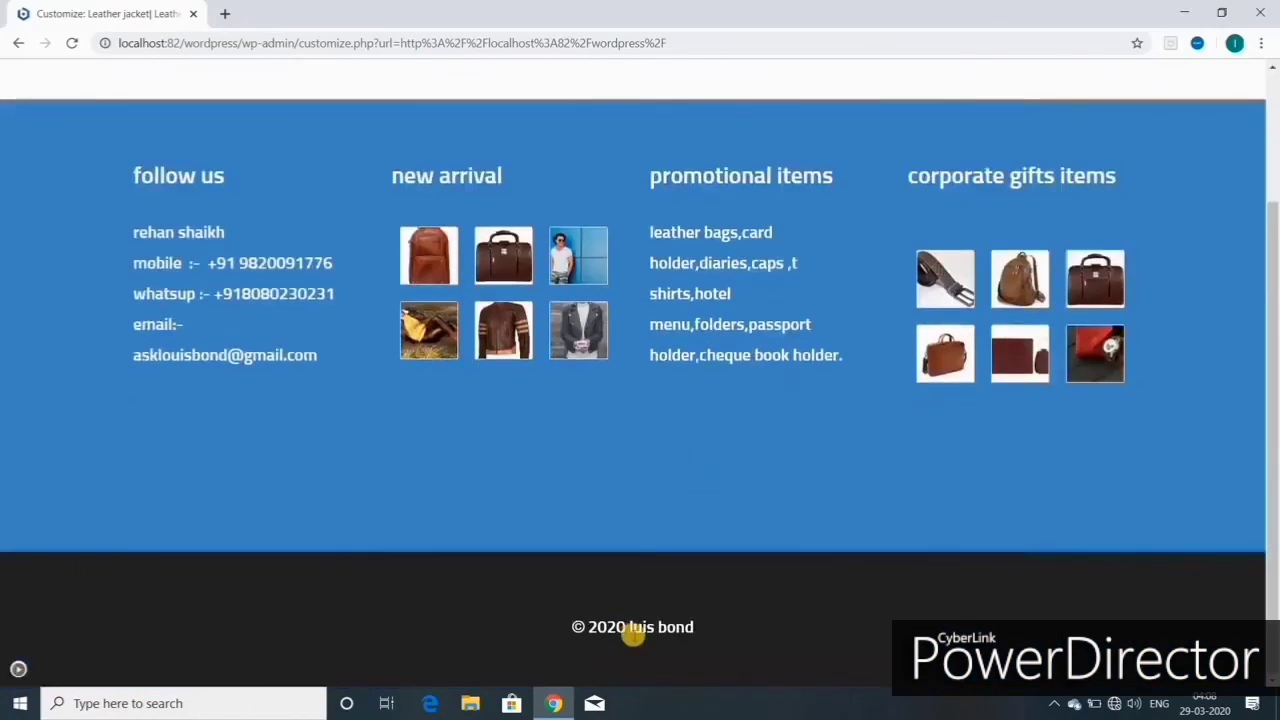
scroll(638, 505, "up", 3)
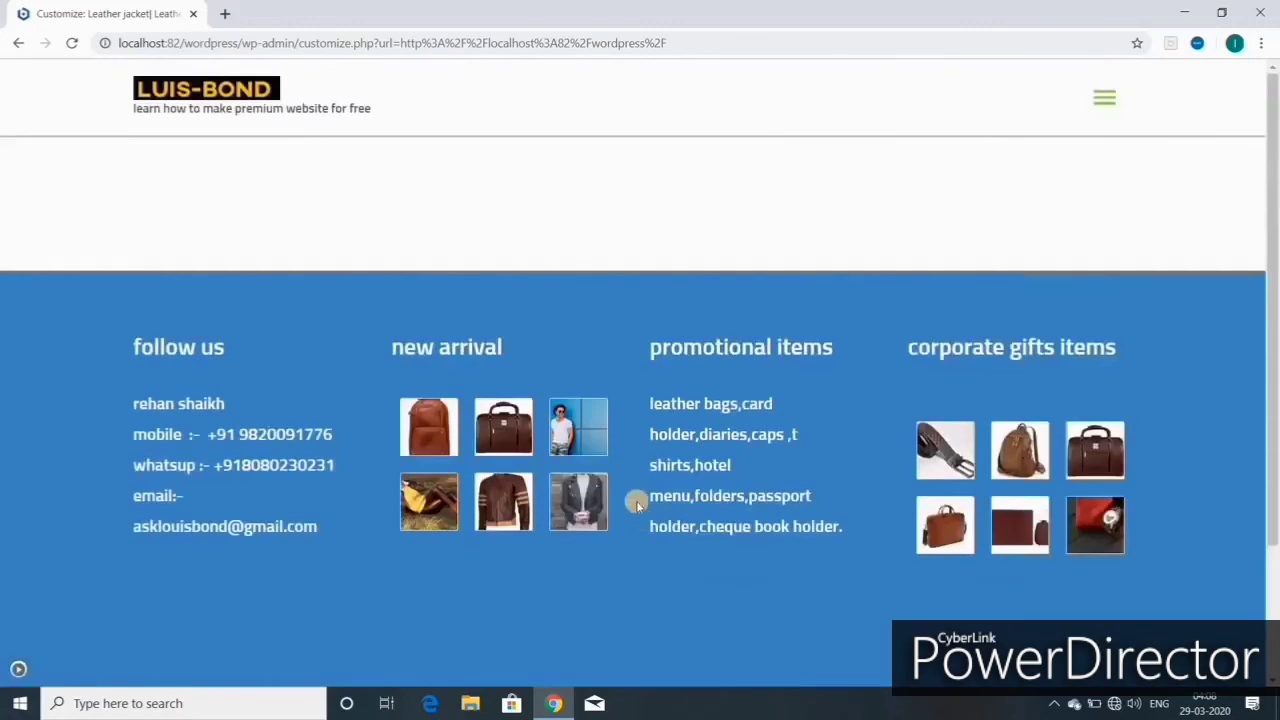